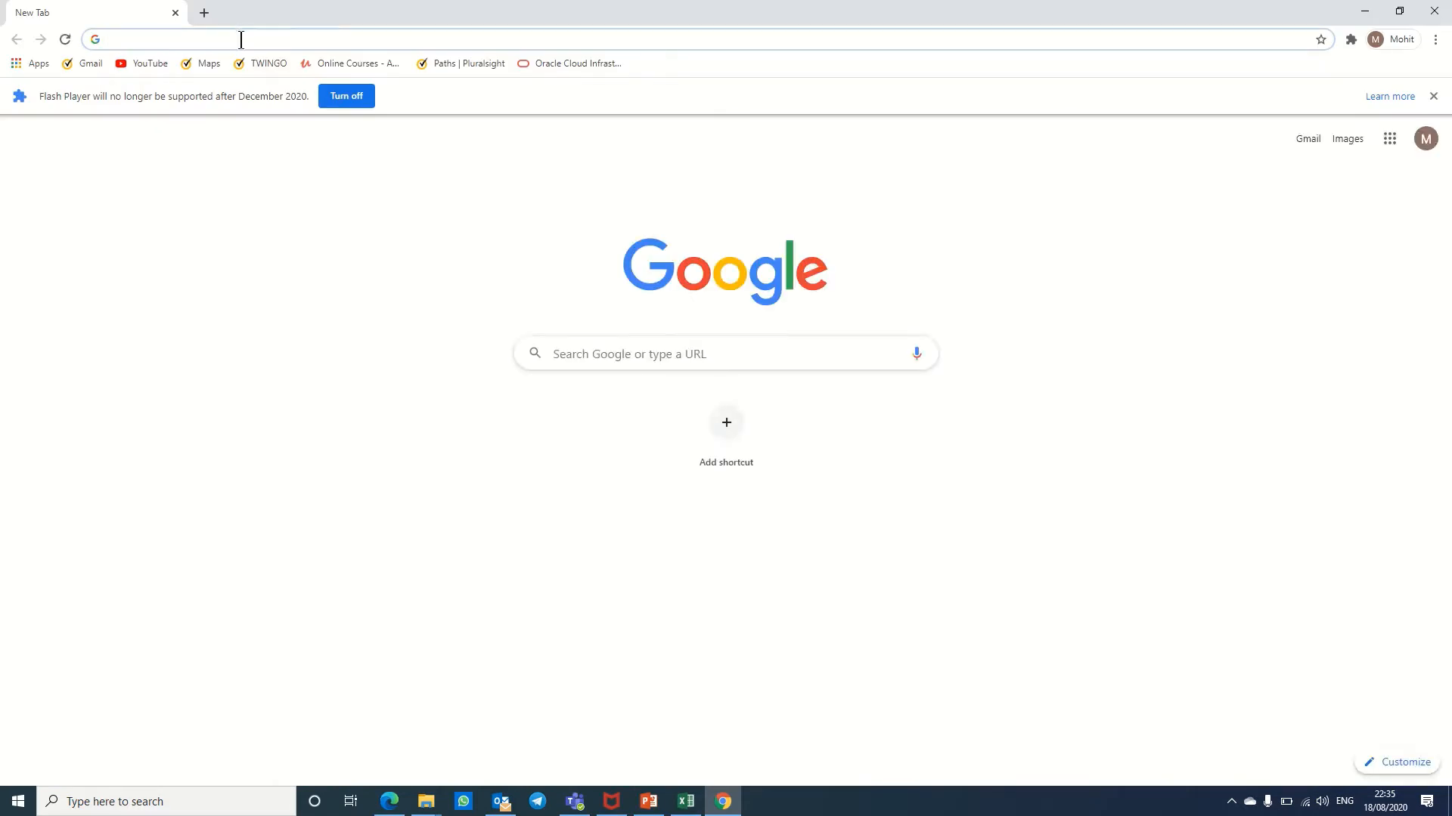
Step: Go to aws.amazon.com in Chrome and open the console sign-in page
{"action": "type", "text": "aws"}
{"action": "key", "text": "Right"}
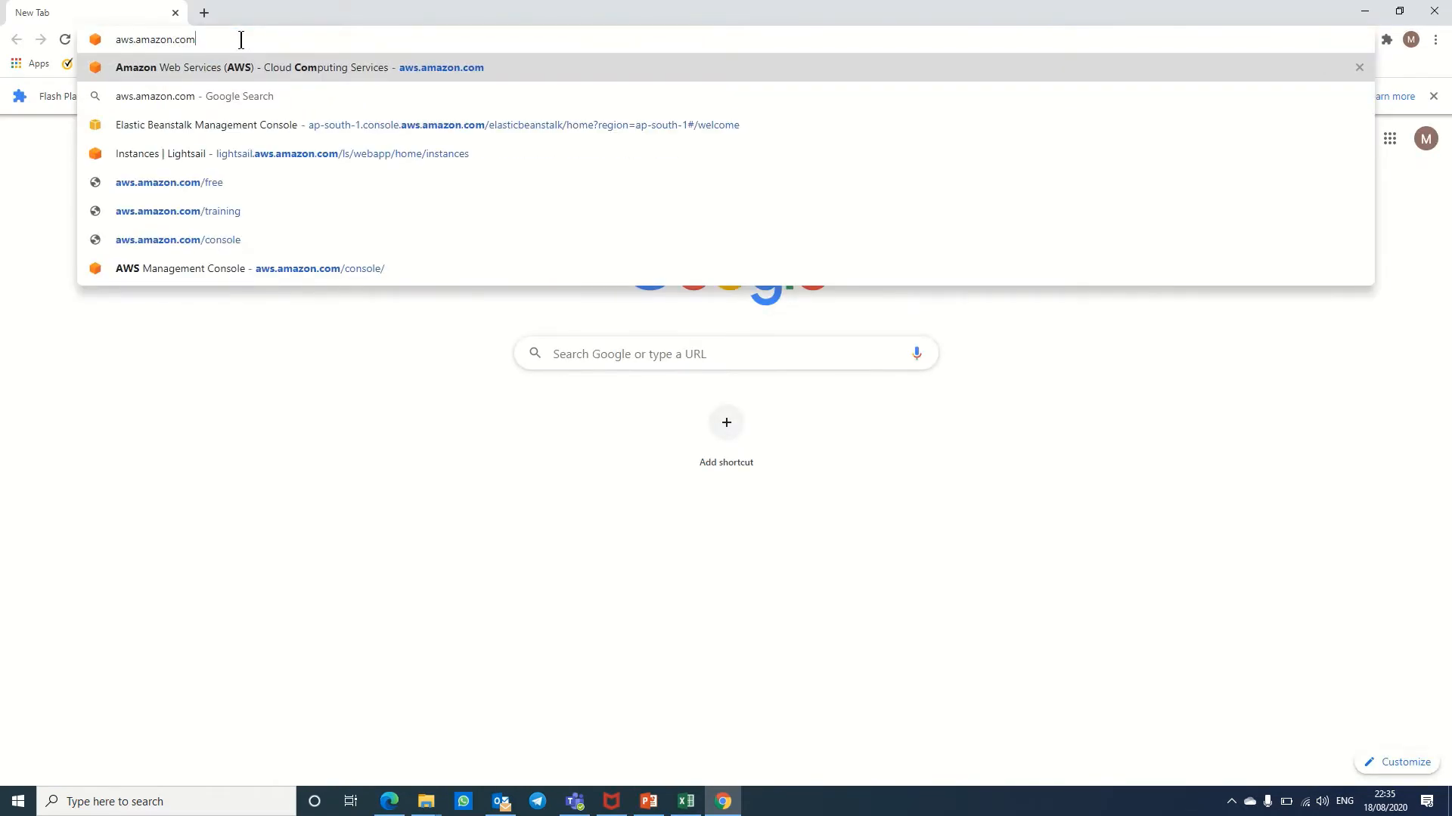
{"action": "key", "text": "Return"}
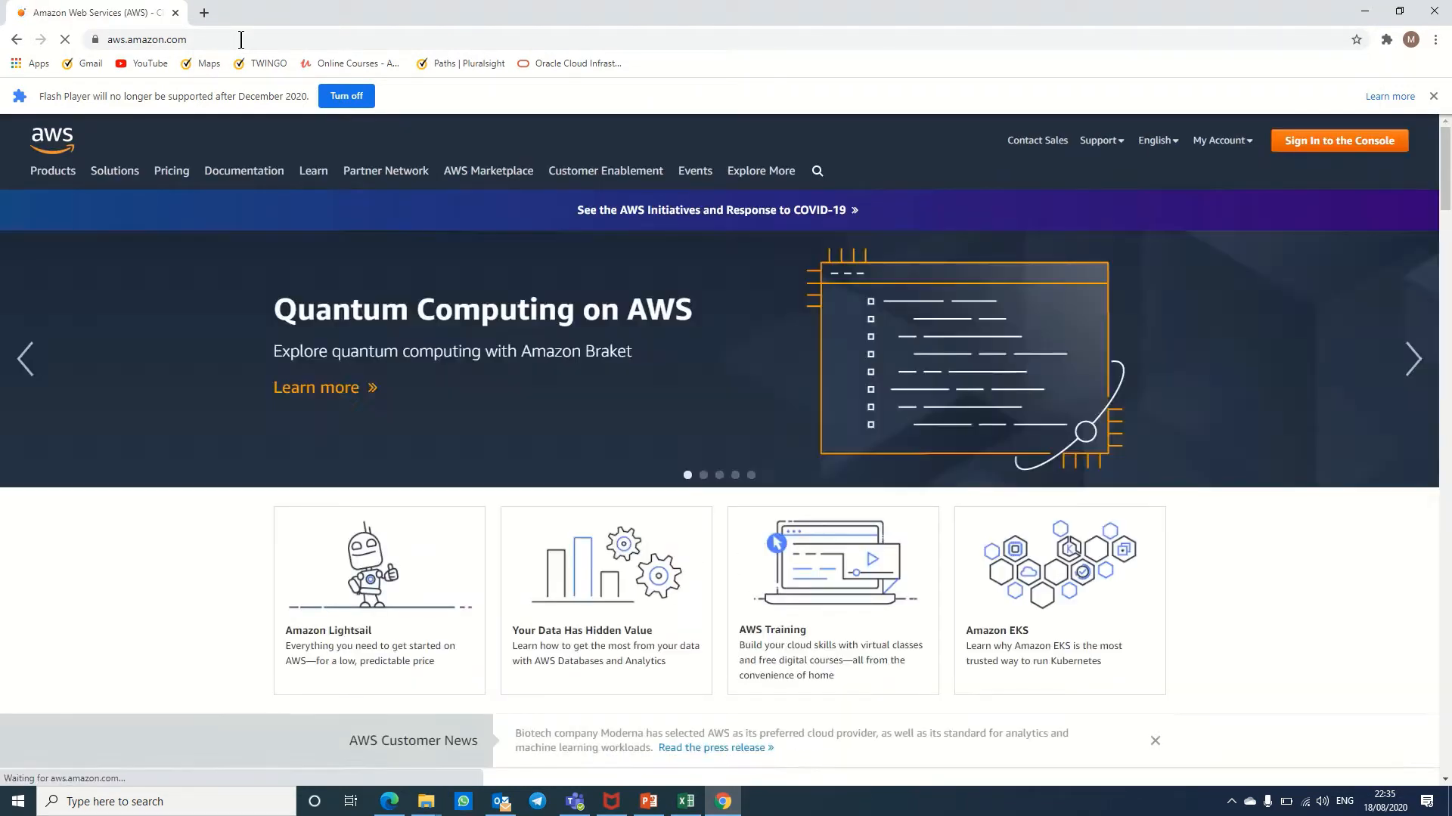
{"action": "mouse_move", "coordinate": [1193, 2]}
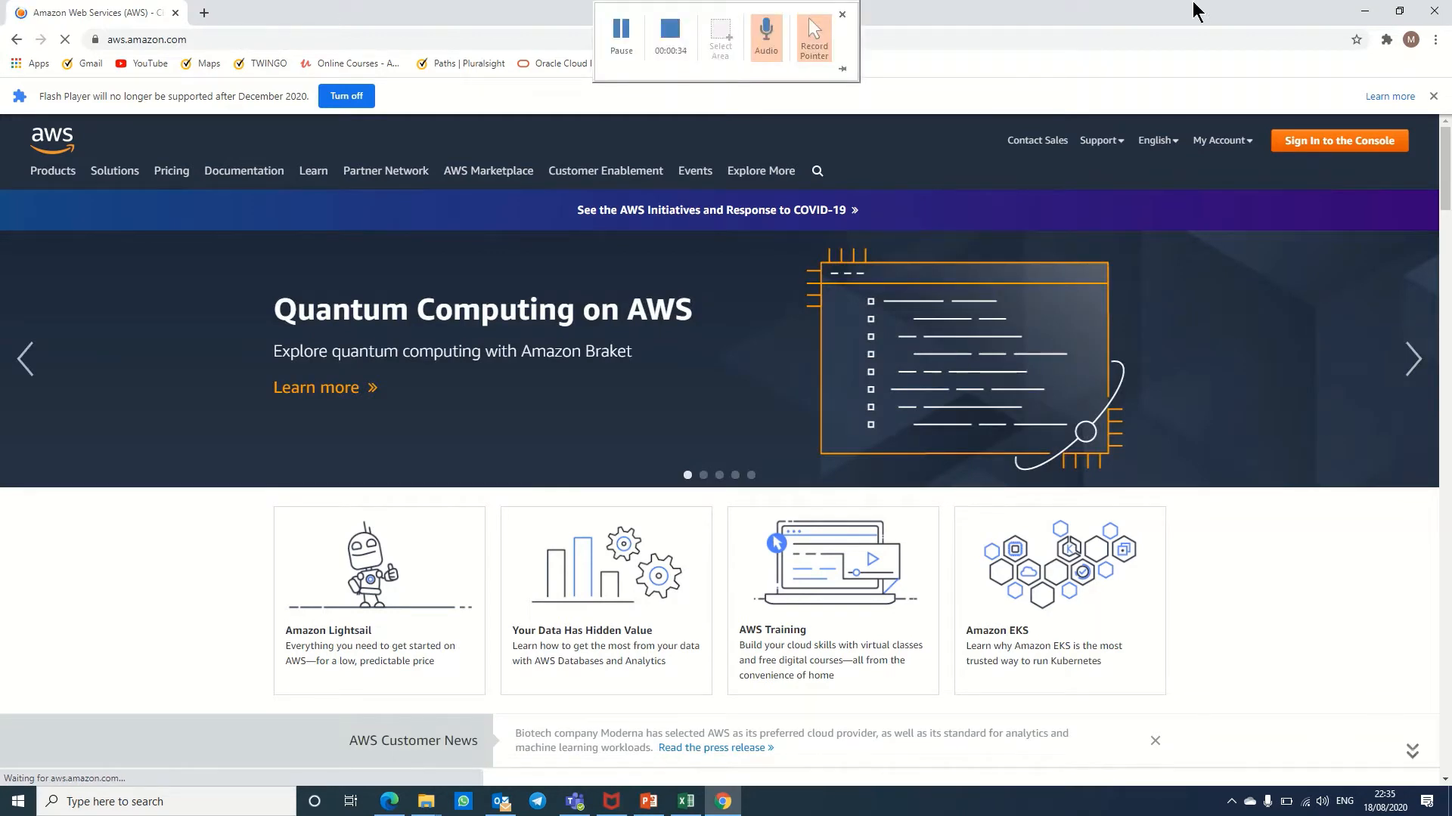
{"action": "left_click", "coordinate": [1310, 143]}
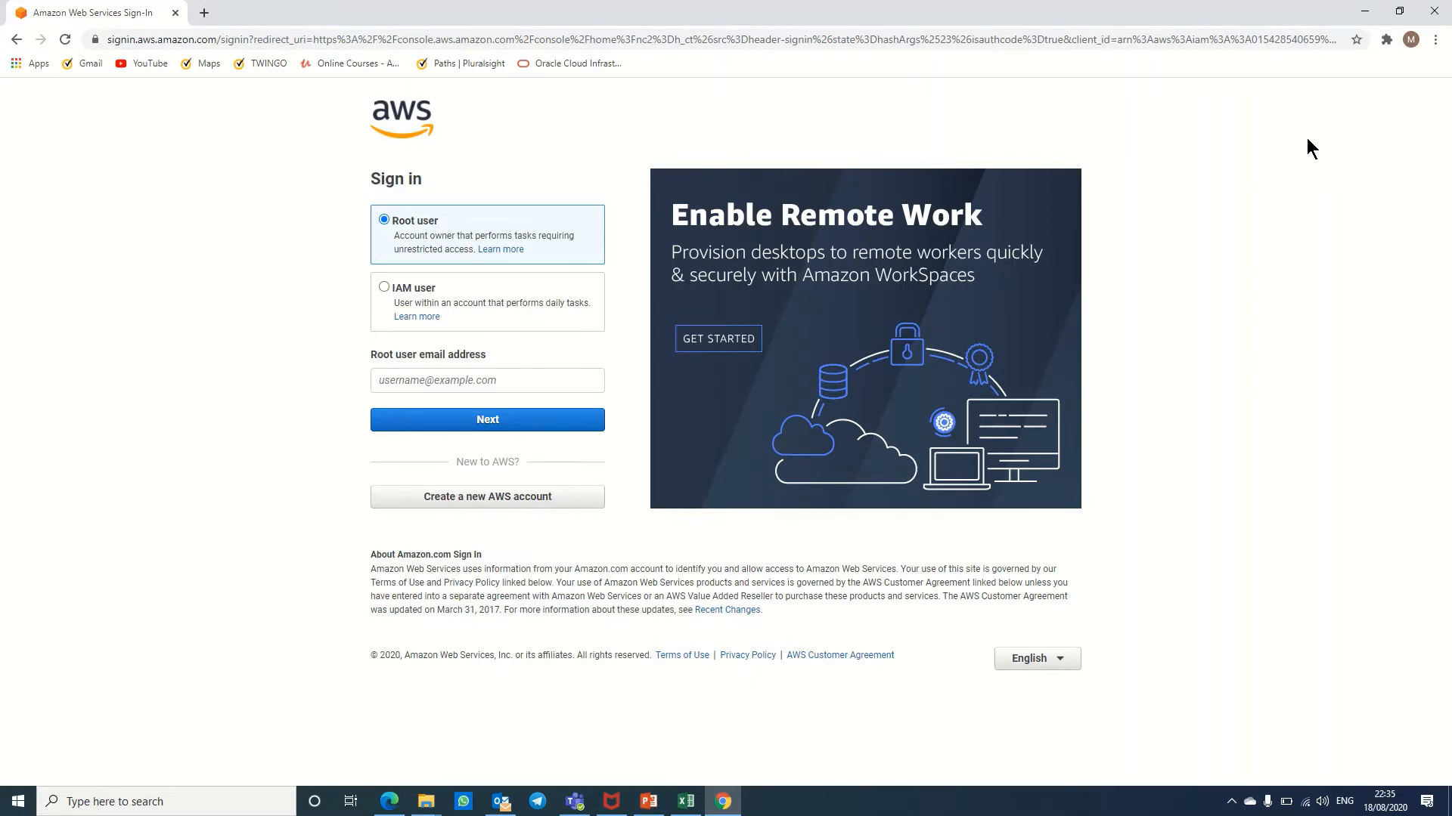
Step: Sign in as the root user by entering the account e-mail and then the password
{"action": "left_click", "coordinate": [421, 375]}
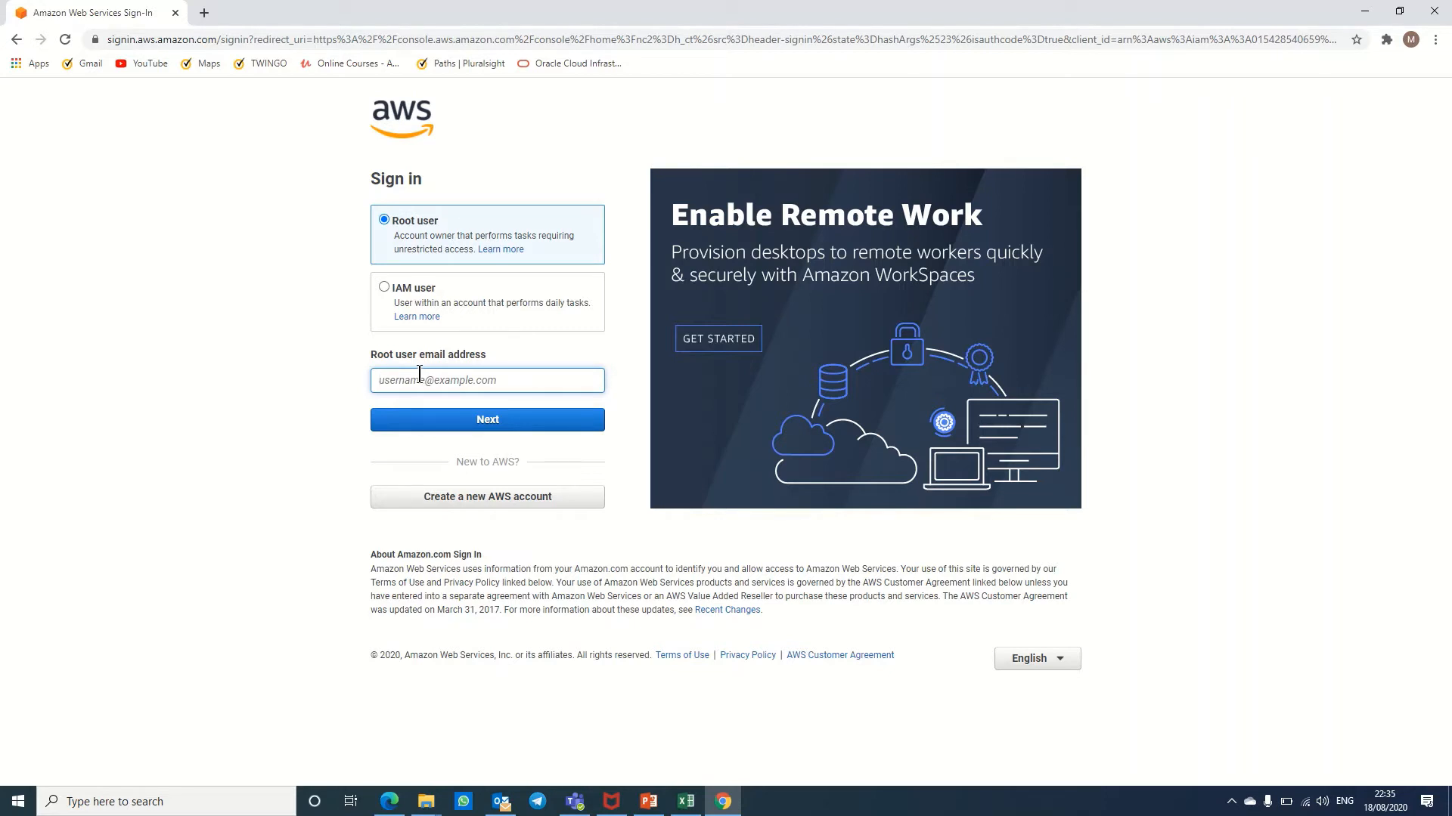
{"action": "left_click", "coordinate": [457, 418]}
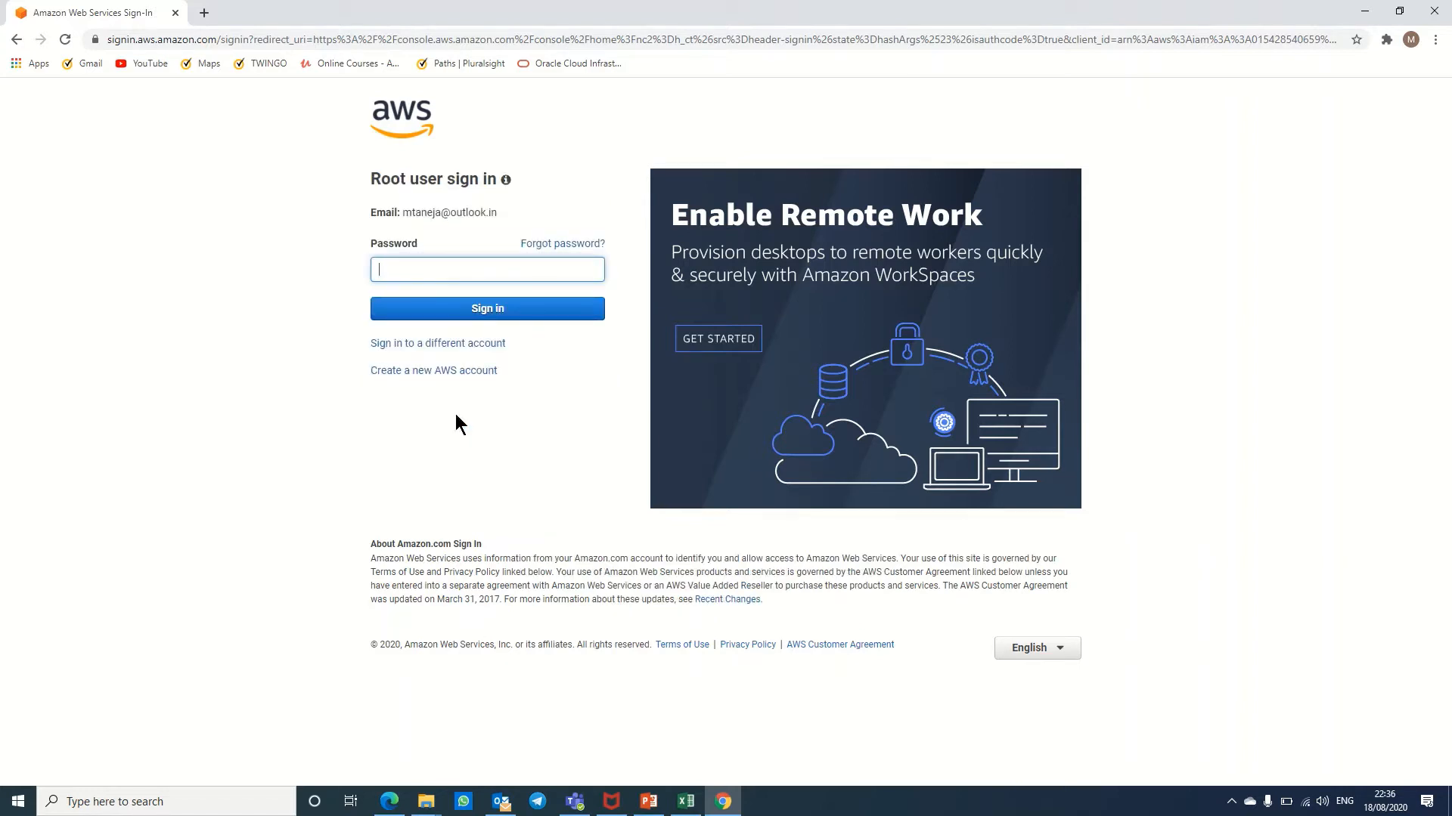
{"action": "type", "text": "••••••••••"}
{"action": "left_click", "coordinate": [492, 316]}
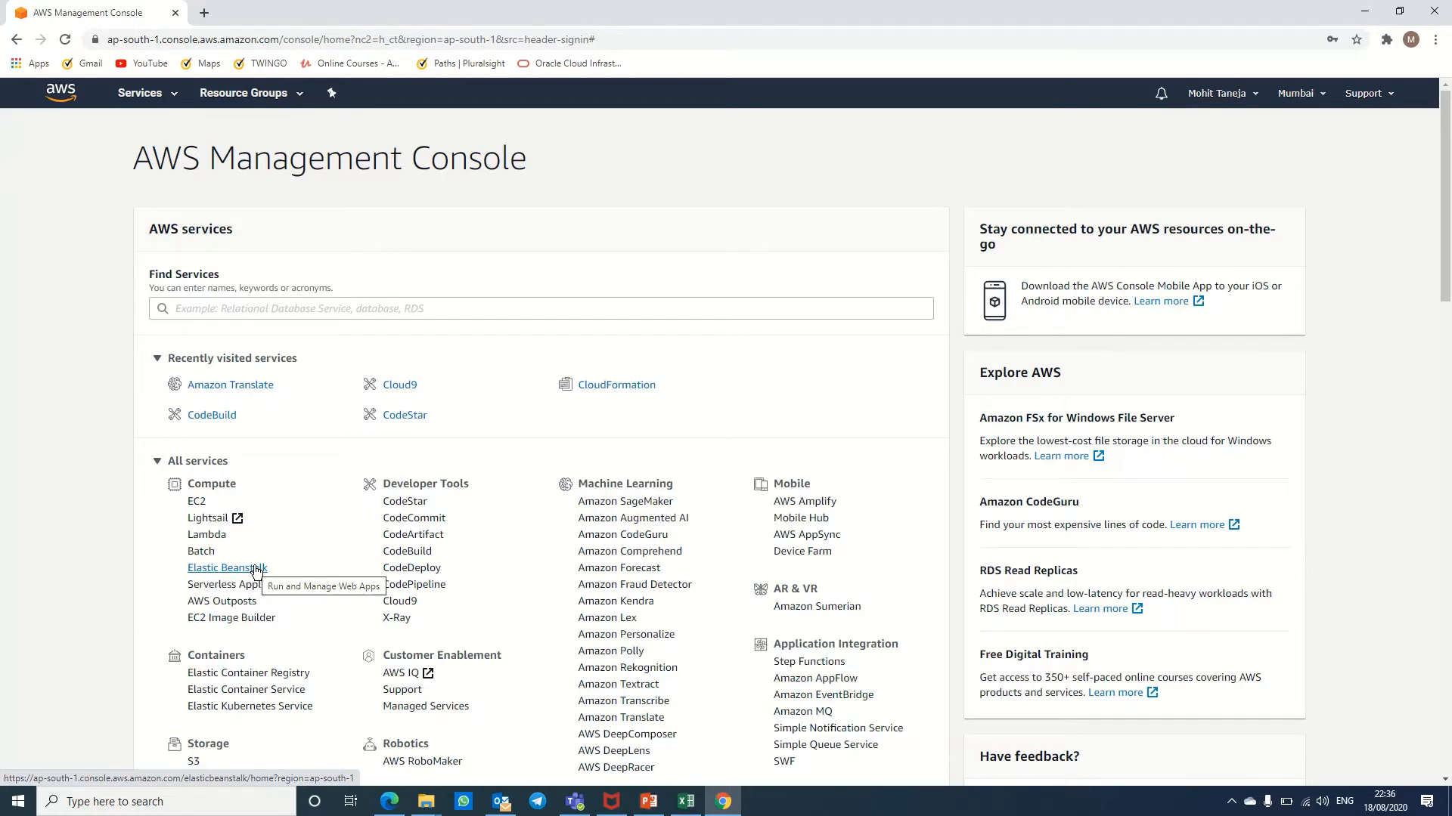
Step: Open Elastic Beanstalk from the Compute services on the console home
{"action": "left_click", "coordinate": [256, 569]}
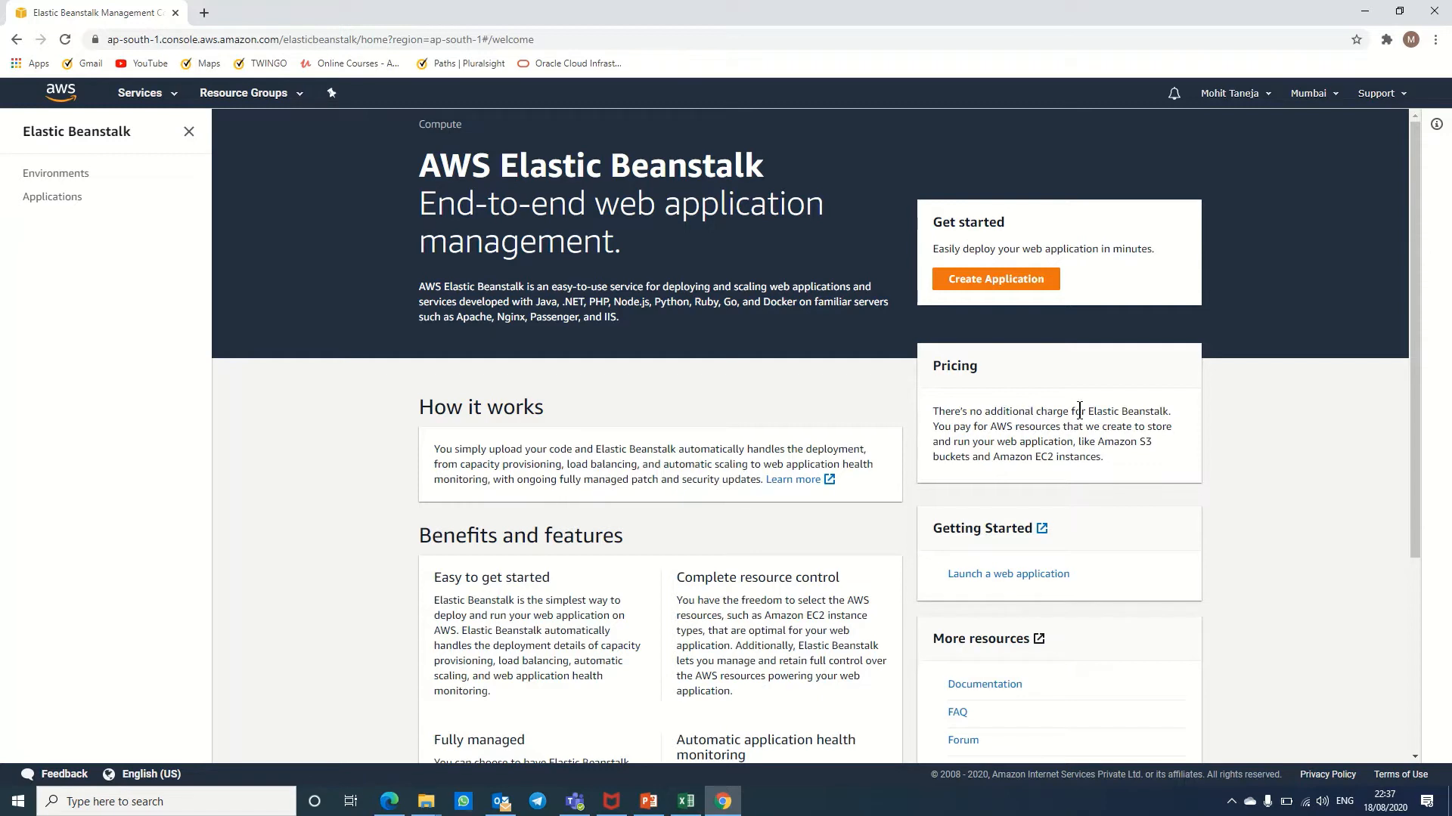
Step: Highlight the pricing note on the Elastic Beanstalk welcome page, then start Create Application
{"action": "left_click_drag", "start_coordinate": [1095, 412], "coordinate": [1172, 425]}
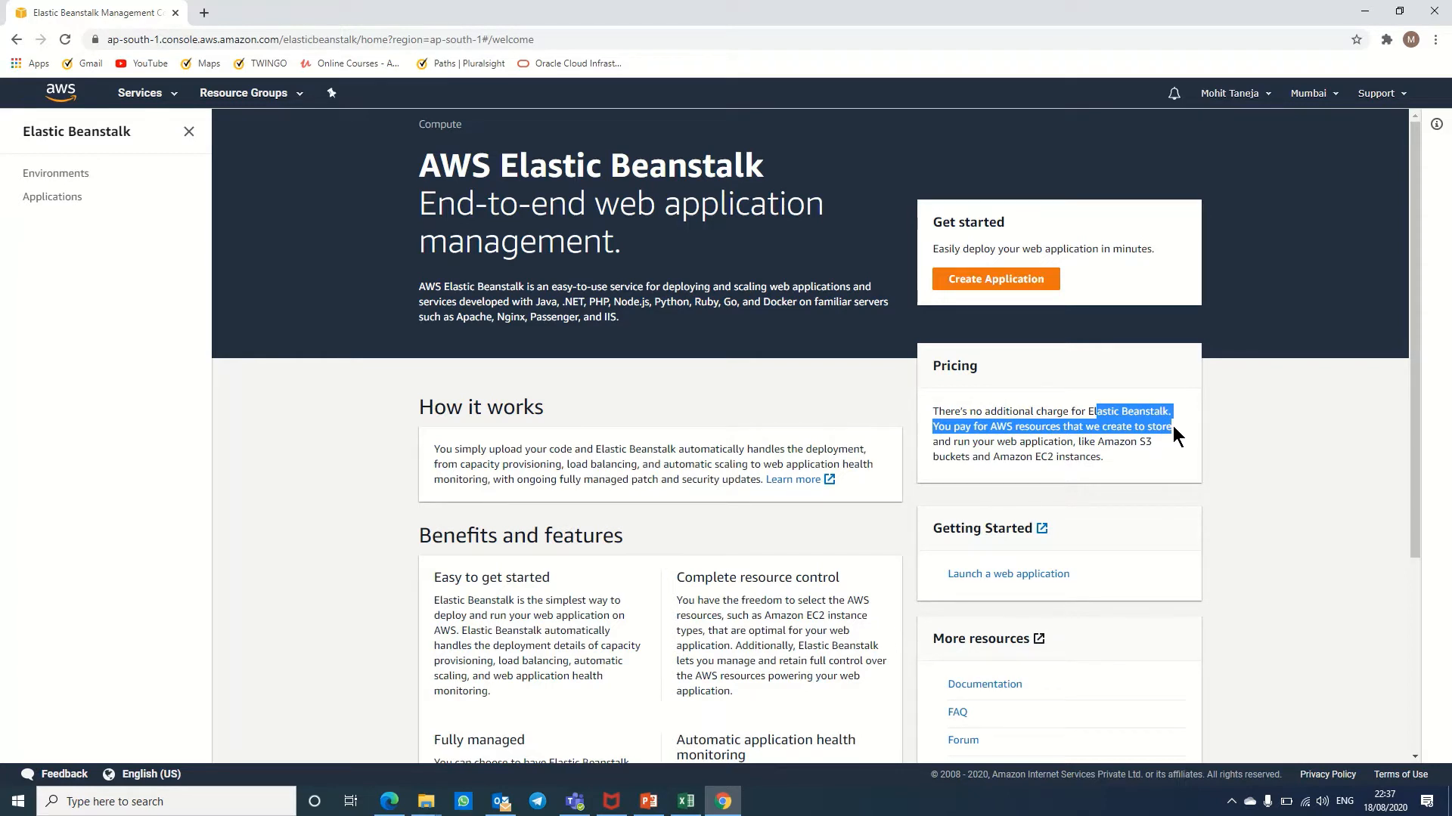
{"action": "left_click", "coordinate": [987, 285]}
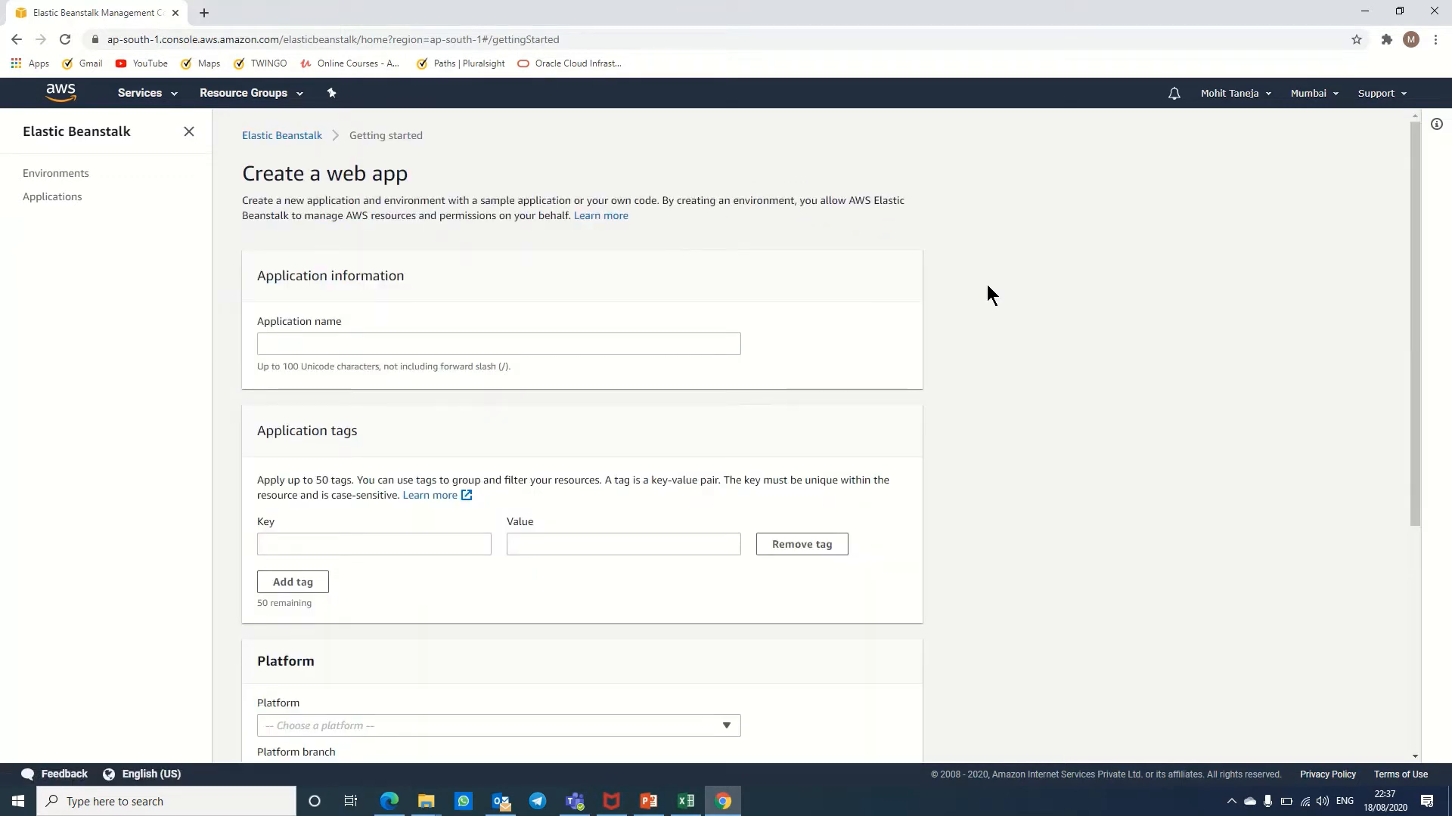
Step: Name the application techsupport and choose PHP as the platform
{"action": "left_click", "coordinate": [576, 346]}
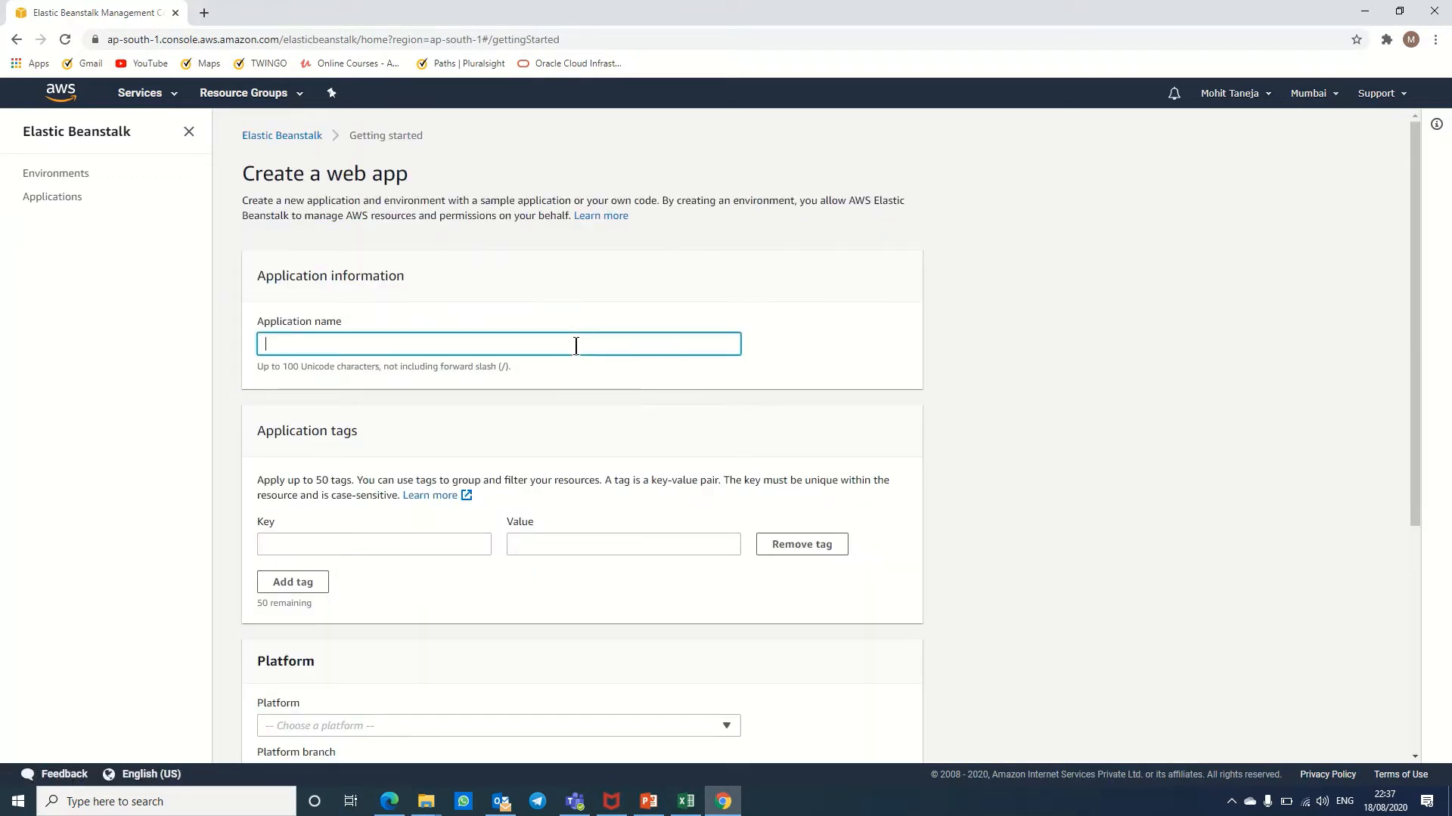
{"action": "type", "text": "techsupport"}
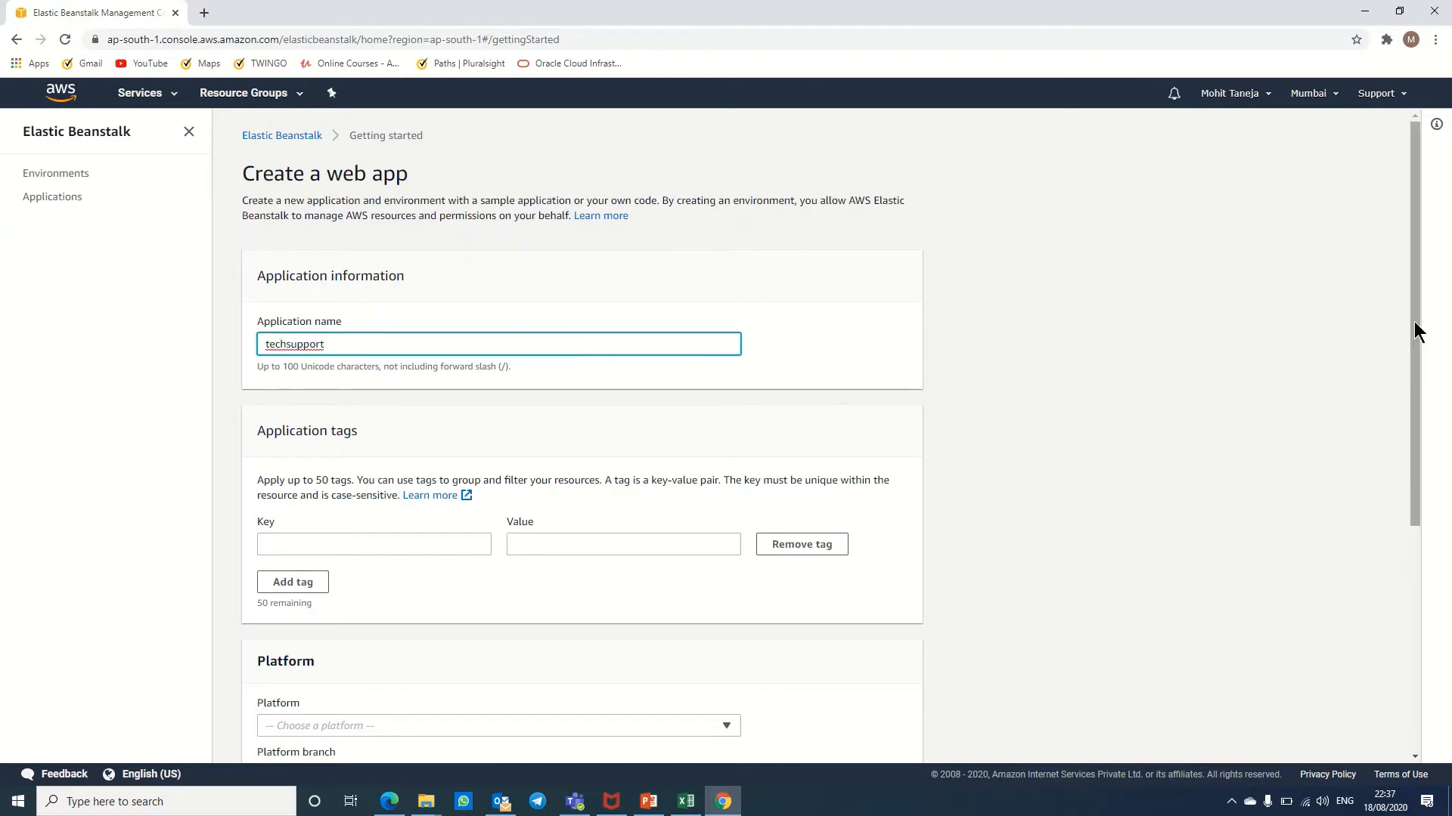
{"action": "left_click_drag", "start_coordinate": [1416, 328], "coordinate": [1408, 583]}
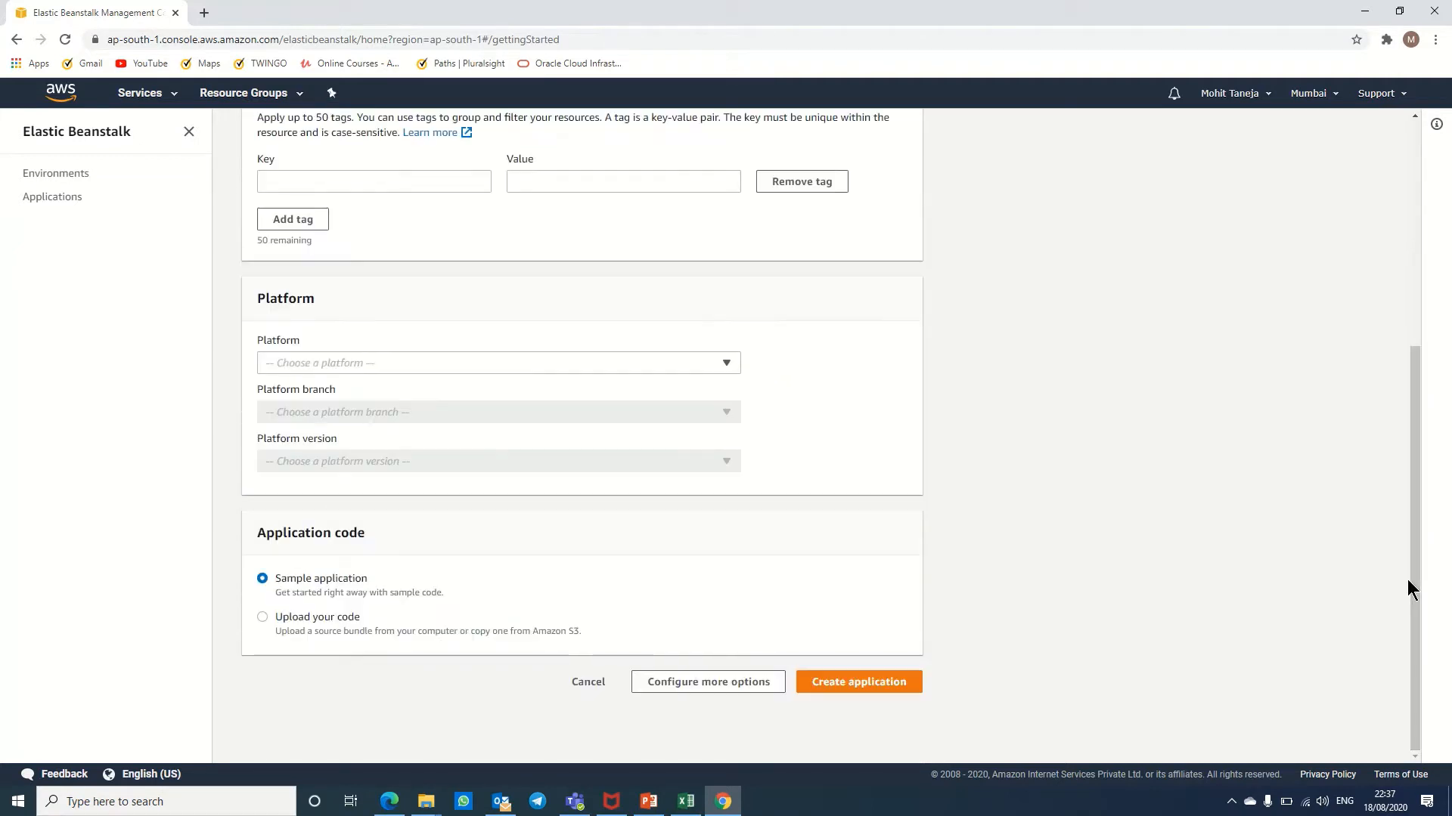
{"action": "left_click", "coordinate": [549, 364]}
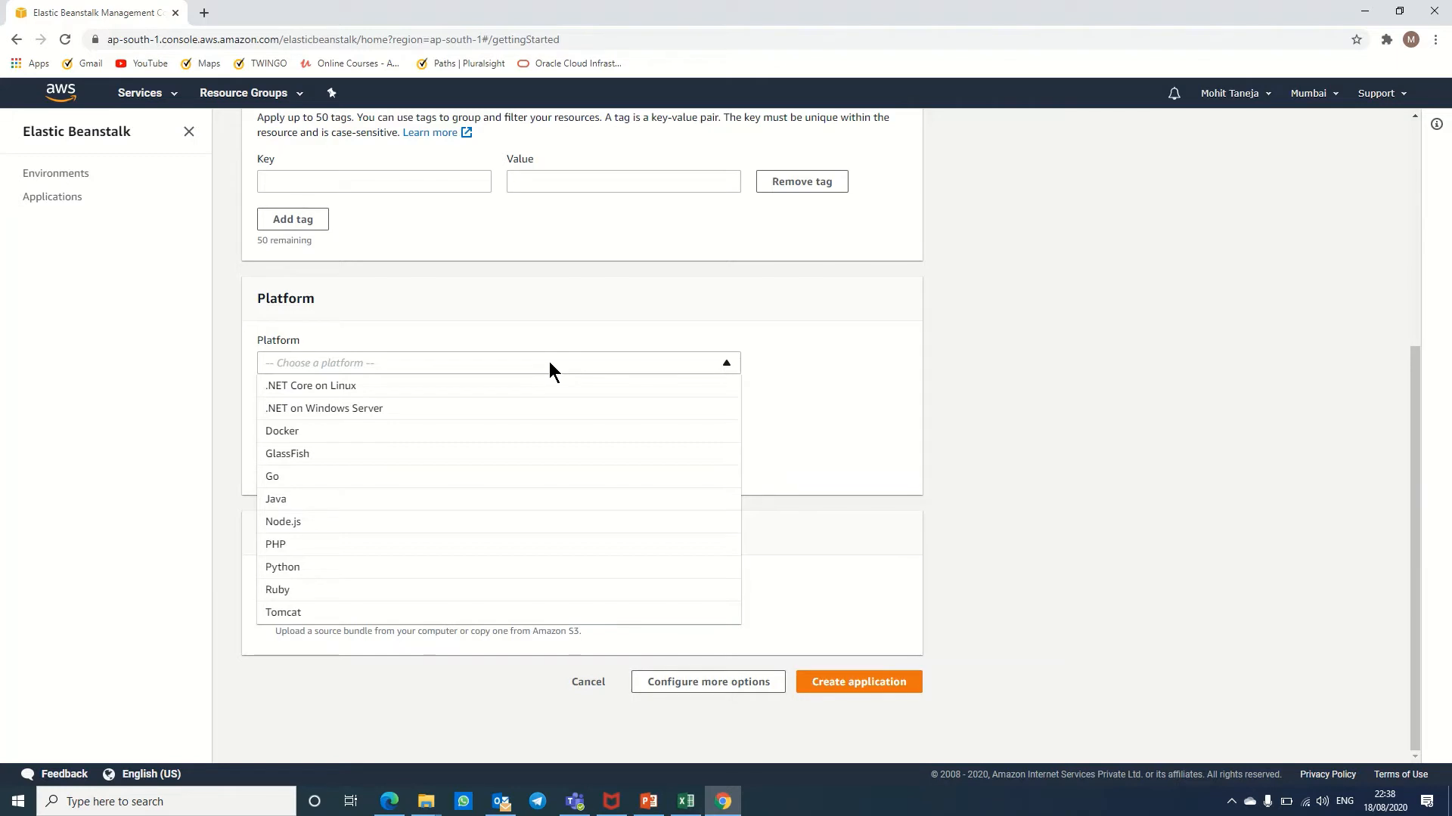
{"action": "left_click", "coordinate": [300, 546]}
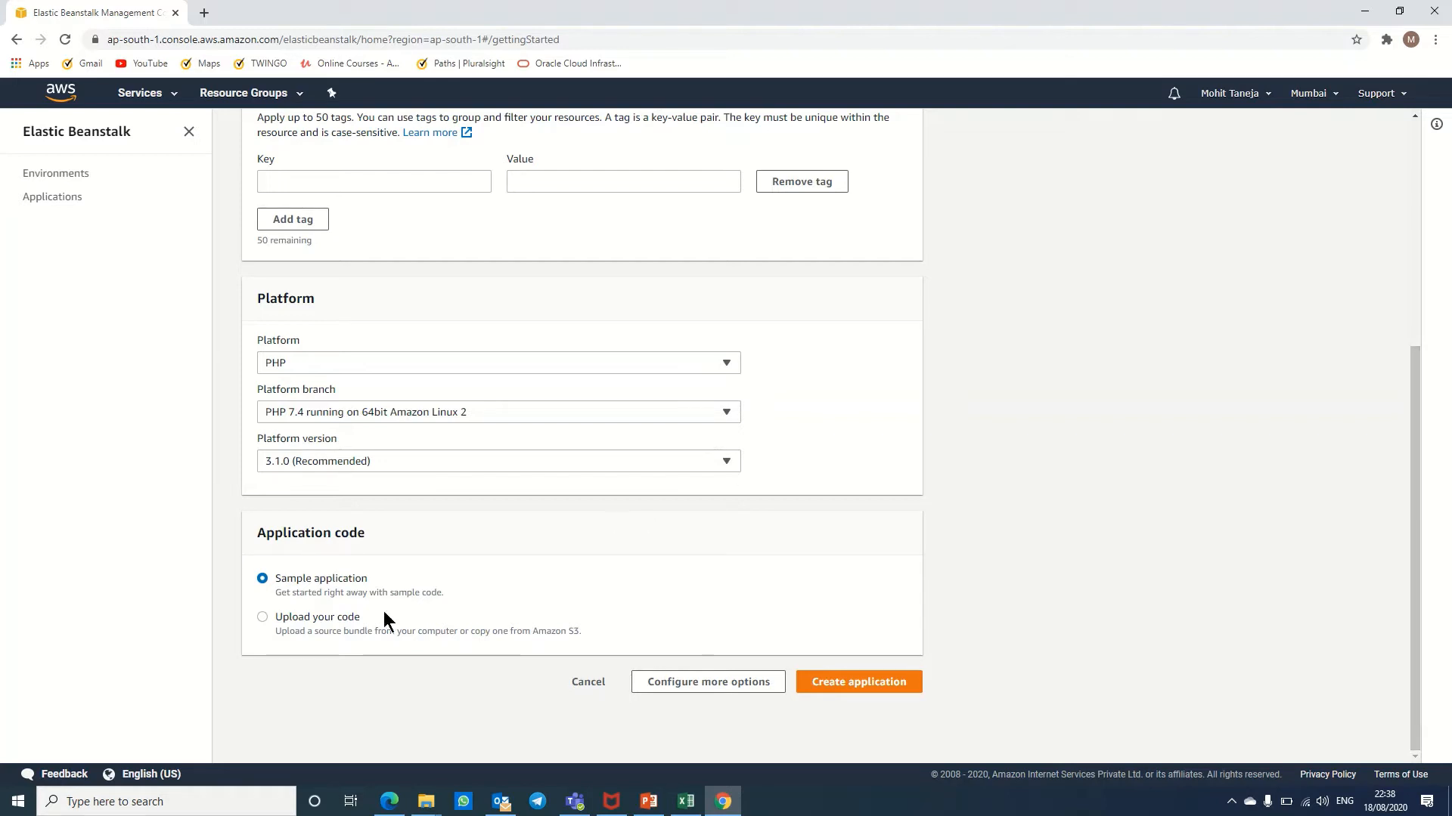
Step: Try uploading your own code, cancel the file picker, and keep Sample application
{"action": "left_click", "coordinate": [335, 626]}
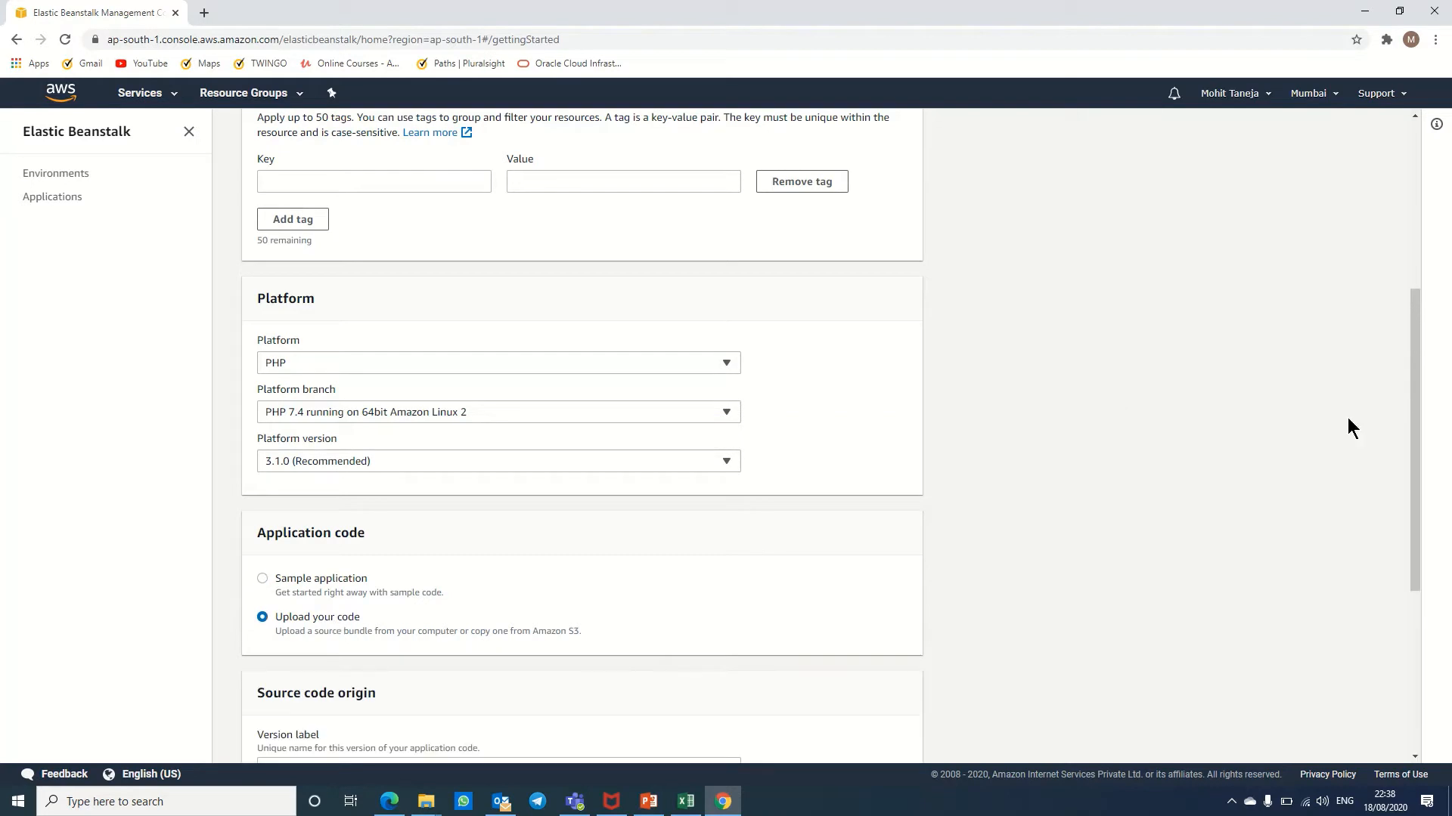
{"action": "left_click_drag", "start_coordinate": [1411, 431], "coordinate": [1417, 561]}
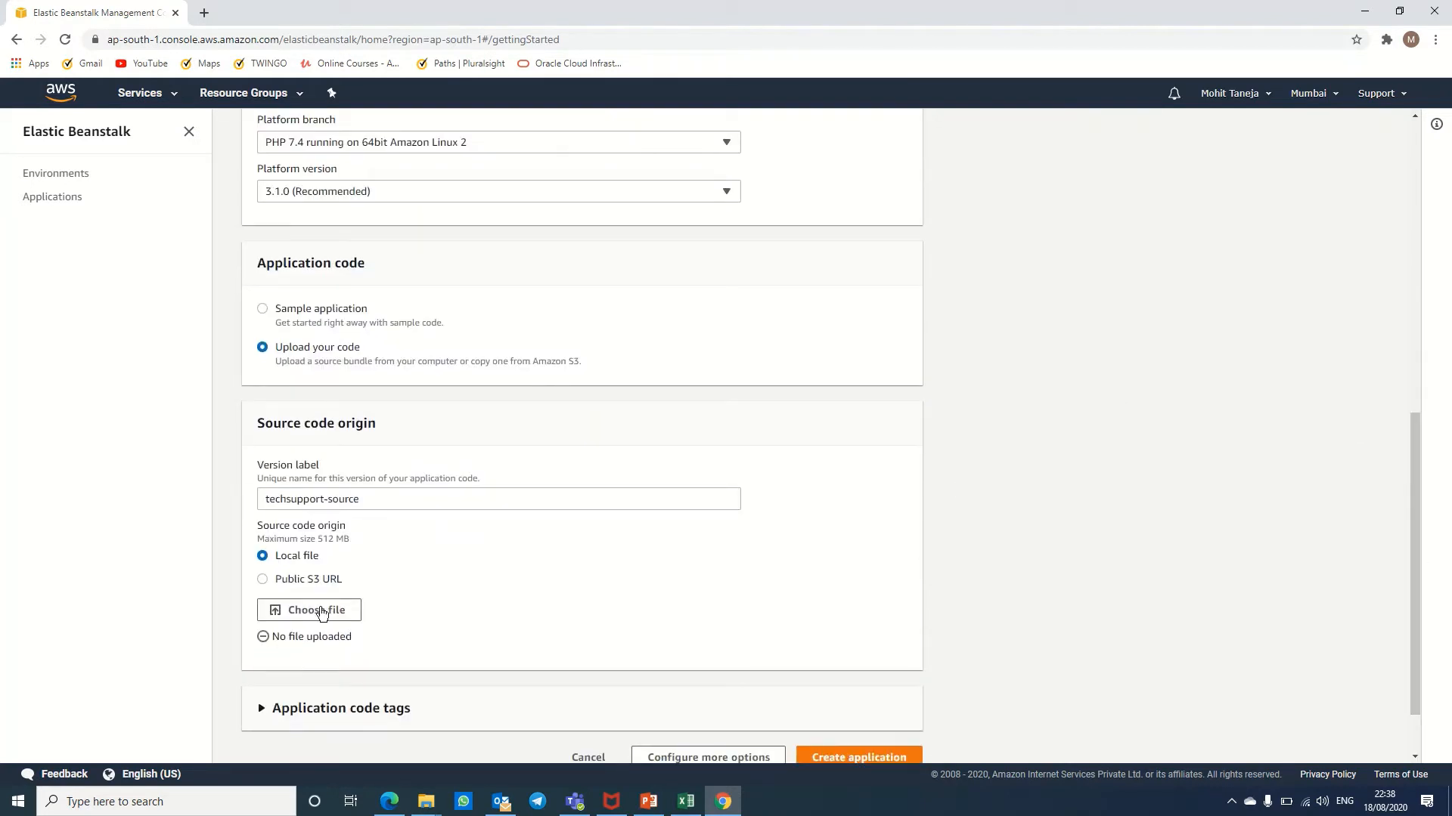
{"action": "left_click", "coordinate": [309, 612]}
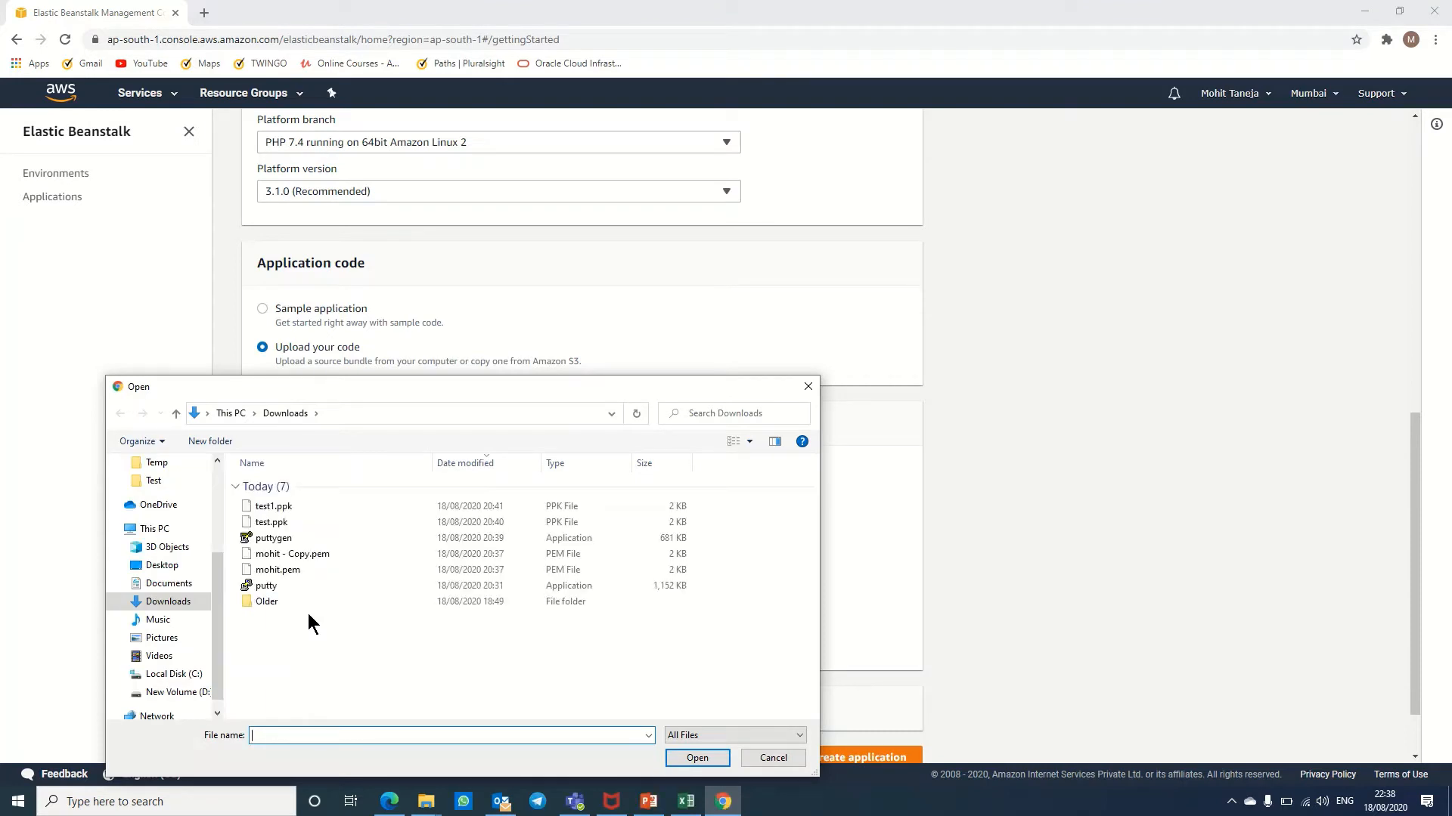
{"action": "left_click", "coordinate": [240, 413]}
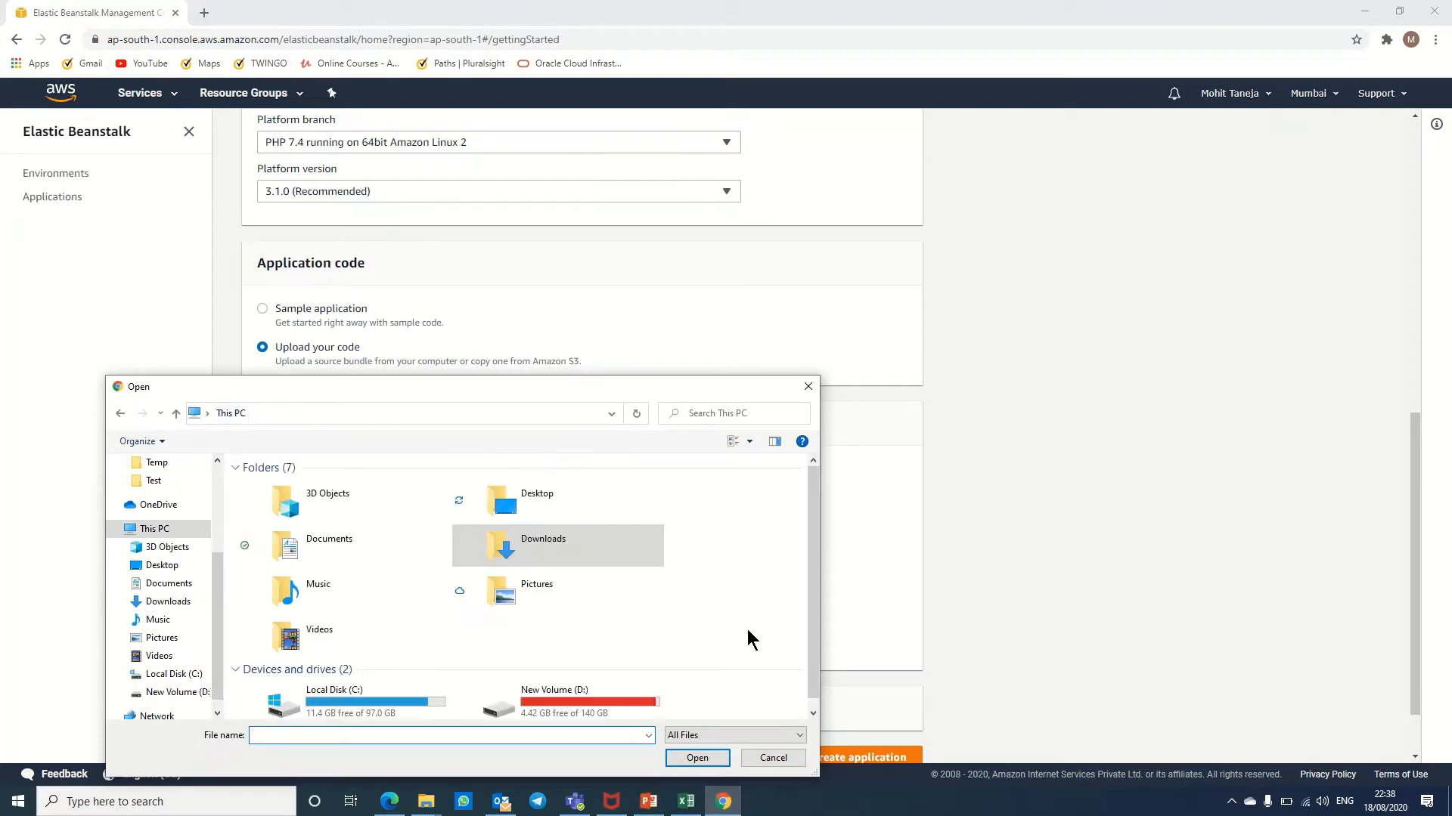
{"action": "left_click", "coordinate": [753, 752]}
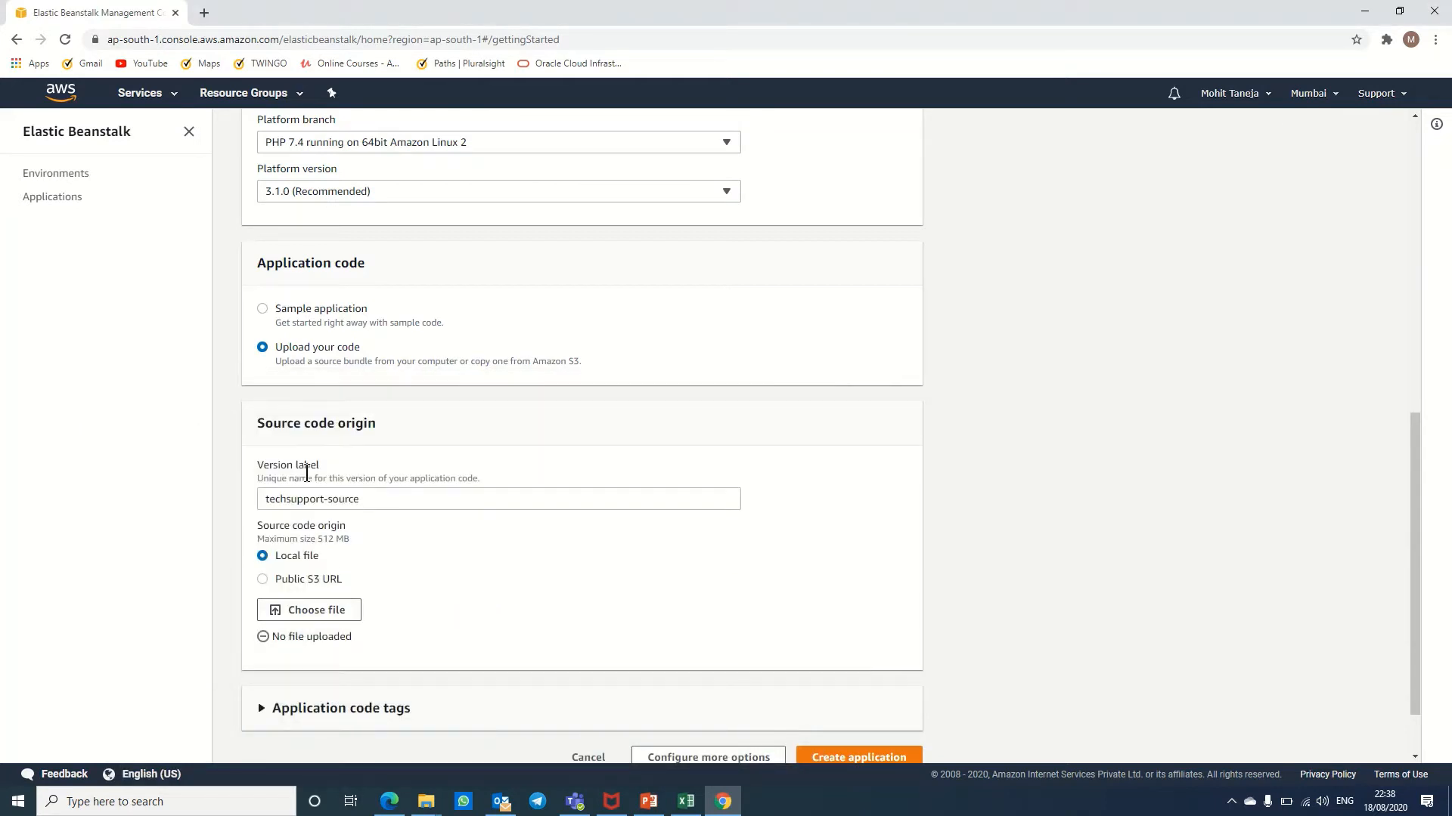
{"action": "left_click", "coordinate": [293, 312]}
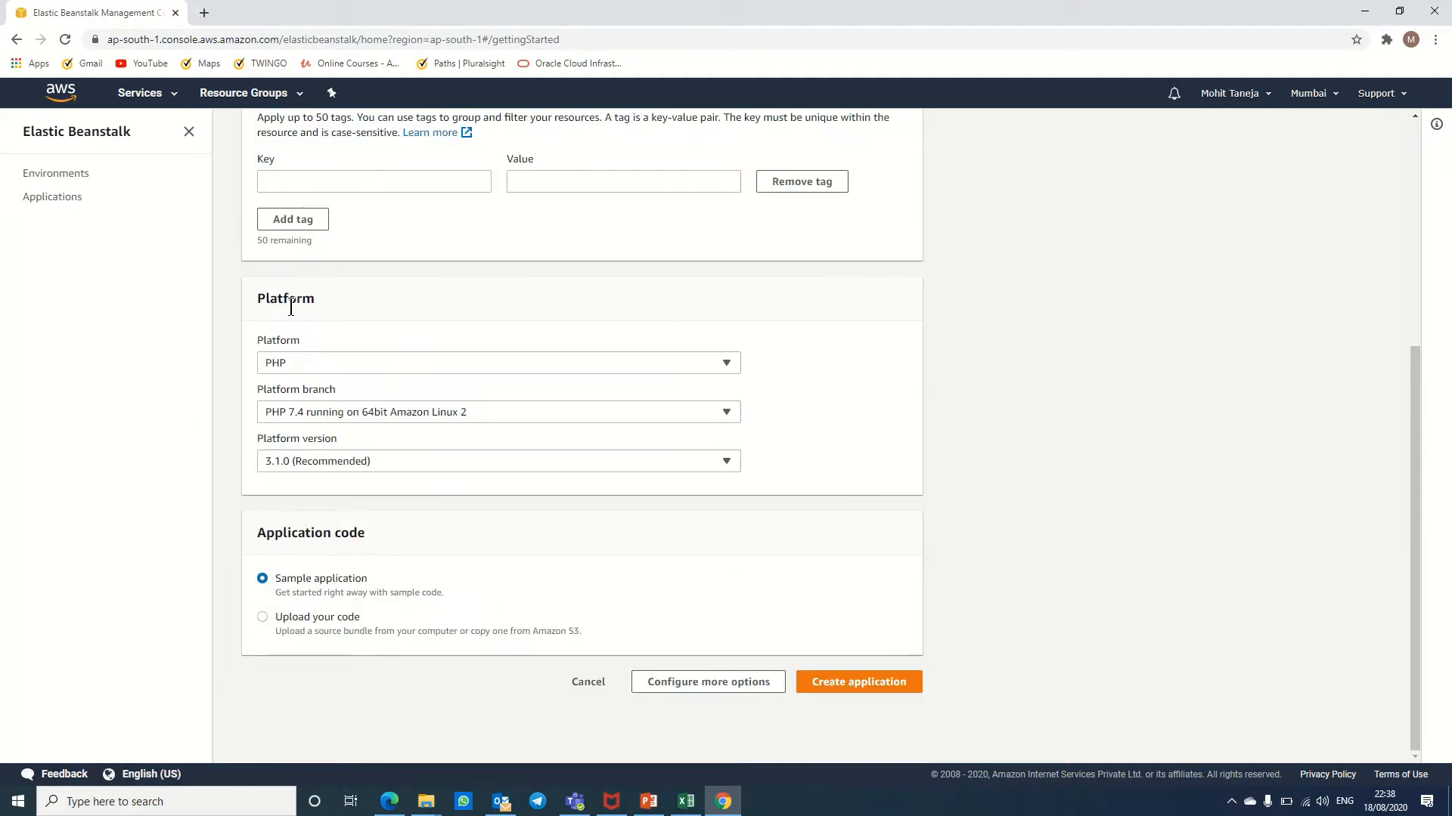
Step: Create the techsupport application, launching its Techsupport-env environment
{"action": "left_click", "coordinate": [889, 684]}
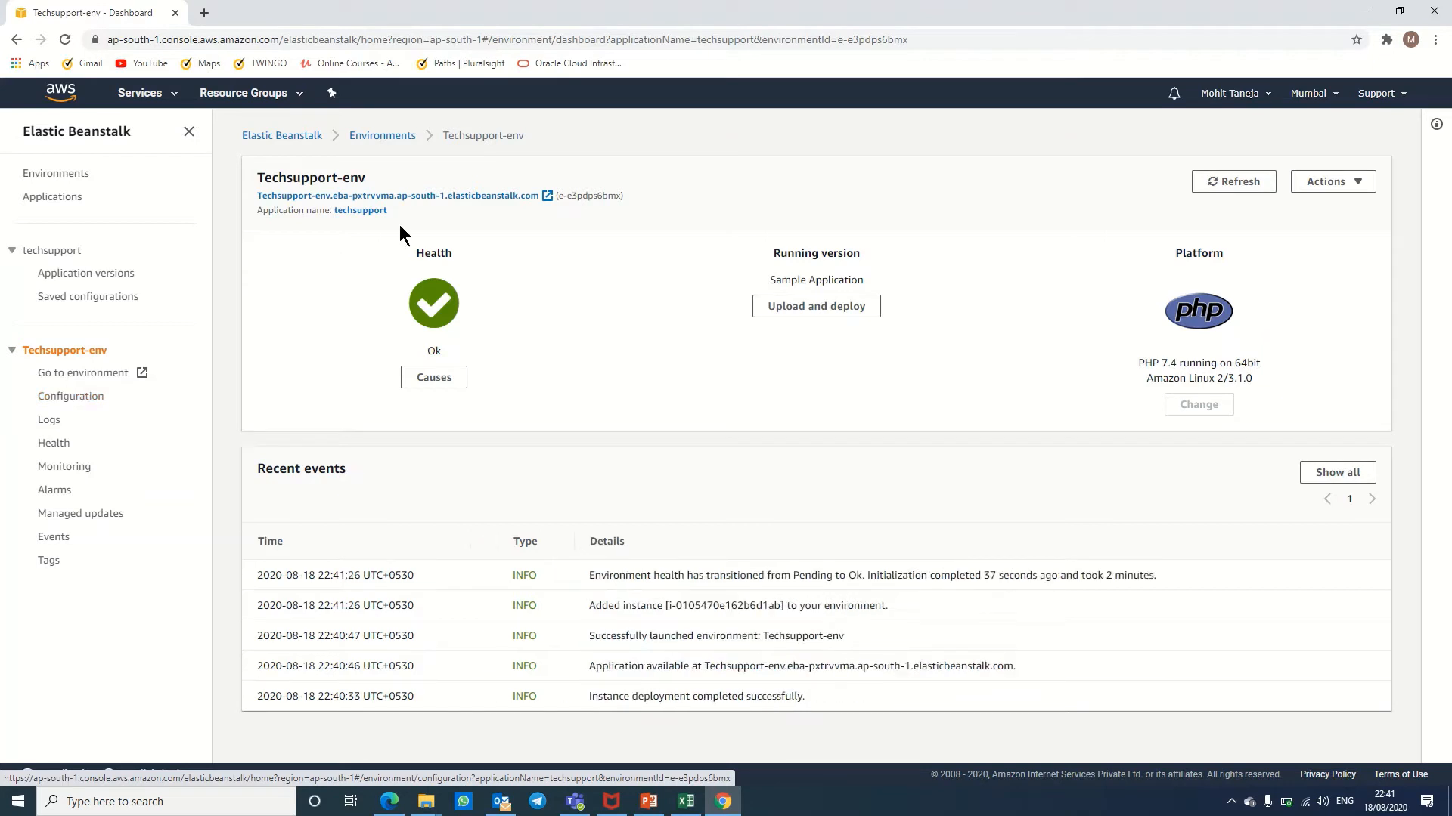
{"action": "left_click", "coordinate": [779, 307]}
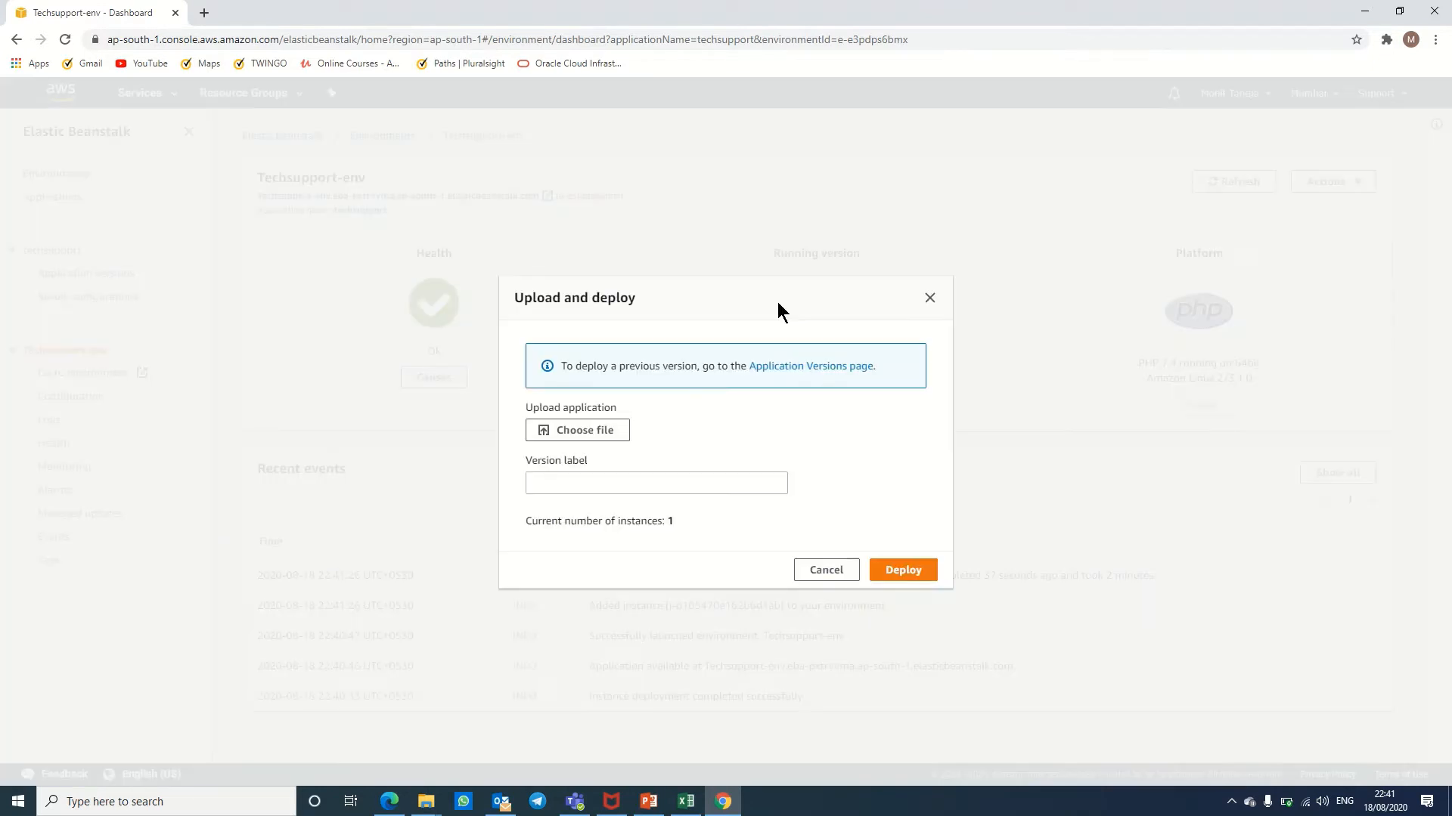
{"action": "left_click", "coordinate": [605, 433]}
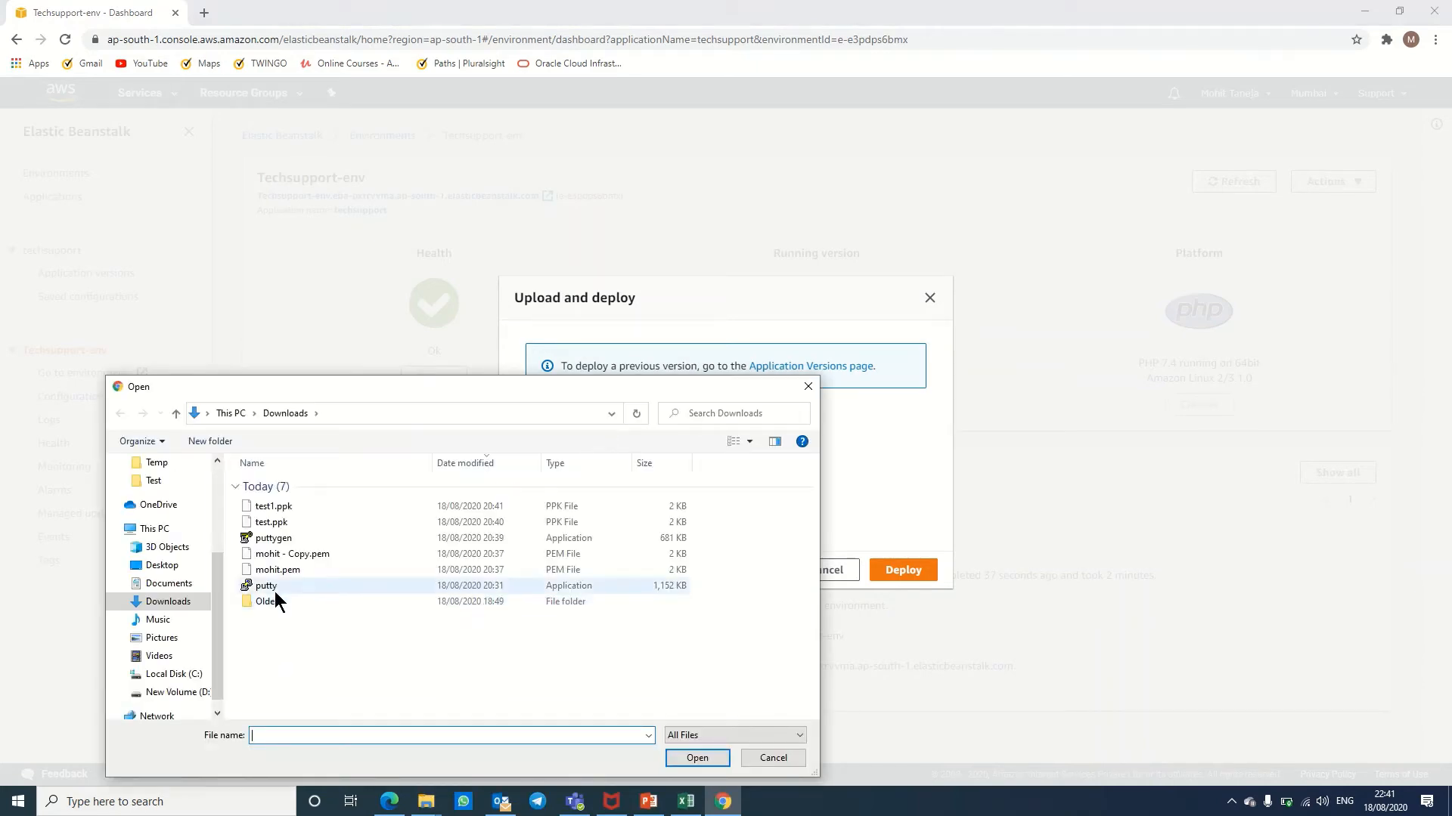
{"action": "left_click", "coordinate": [772, 758]}
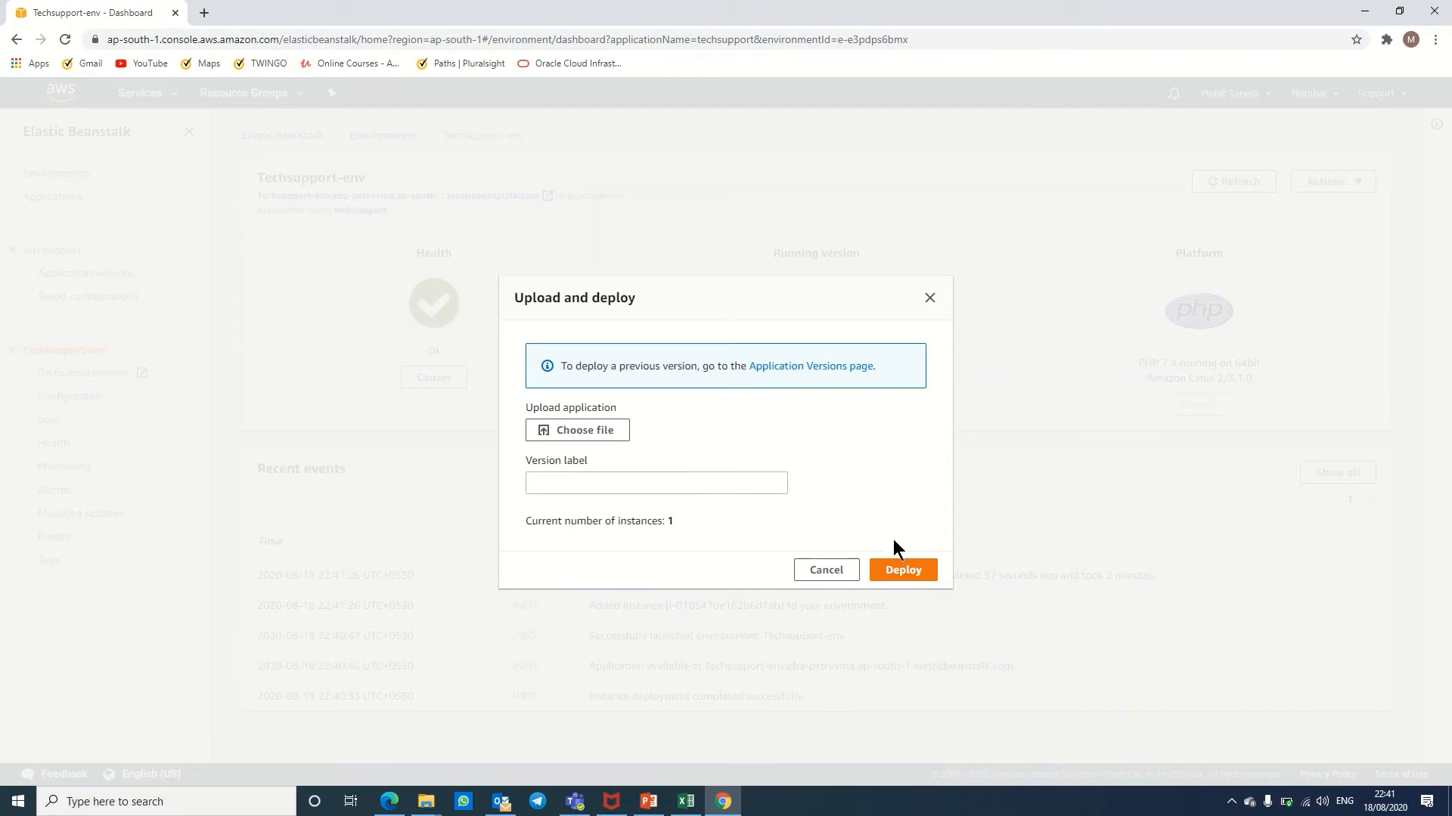
{"action": "left_click", "coordinate": [827, 568]}
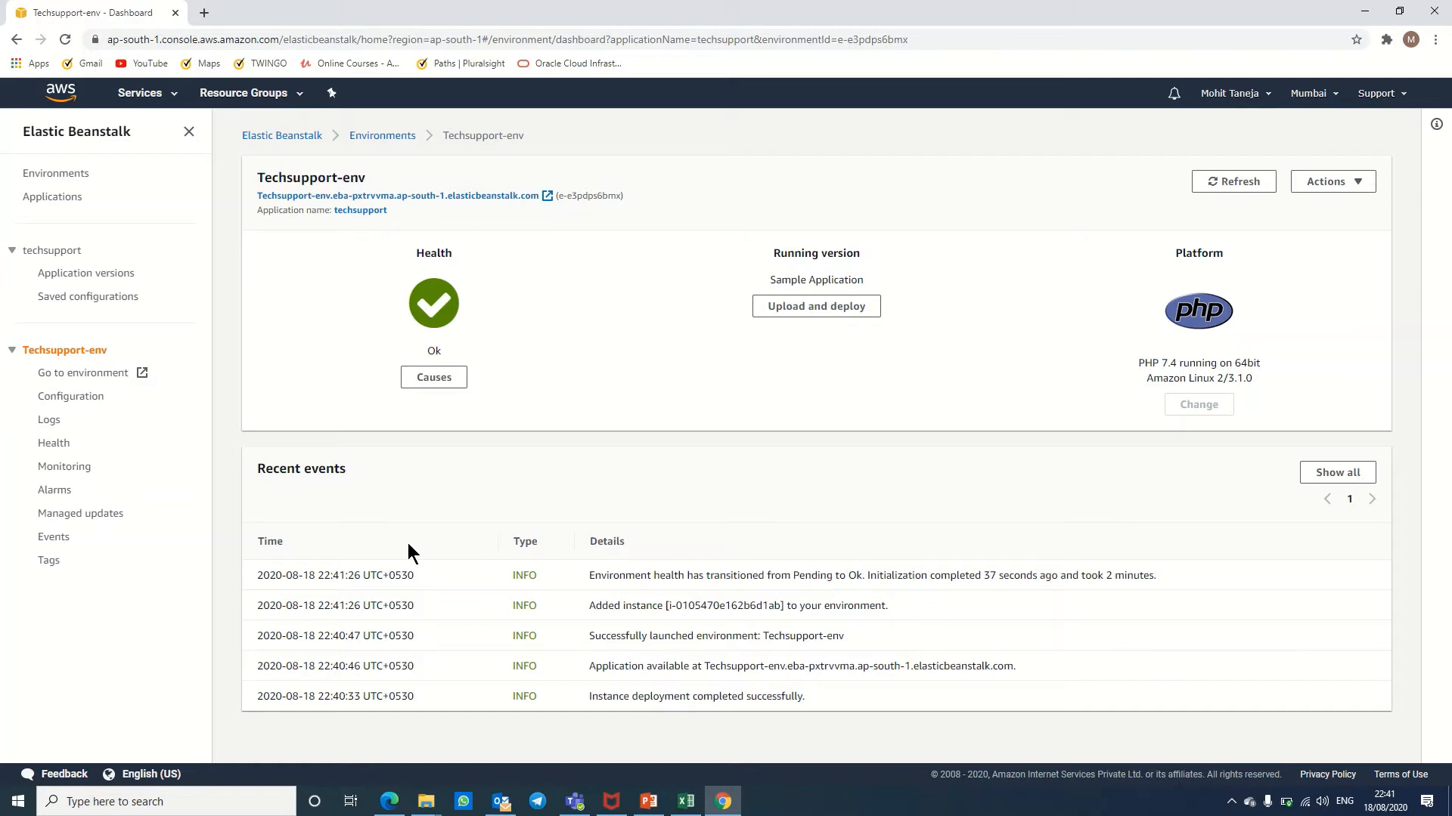
Step: Review the Techsupport-env Configuration overview showing one t2.micro instance and no load balancer
{"action": "left_click", "coordinate": [97, 406]}
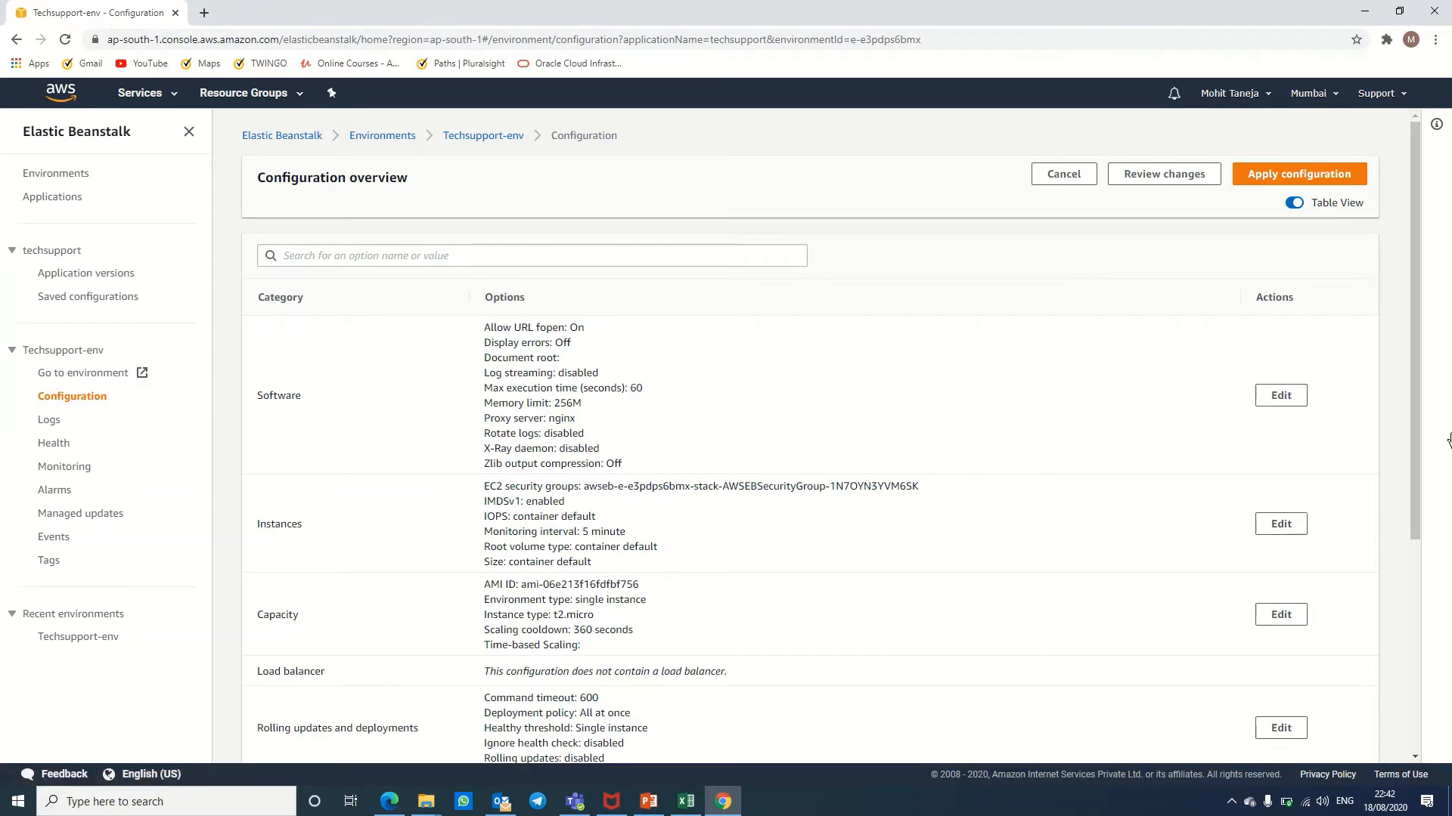
{"action": "scroll", "coordinate": [1428, 434], "scroll_direction": "down", "scroll_amount": 2}
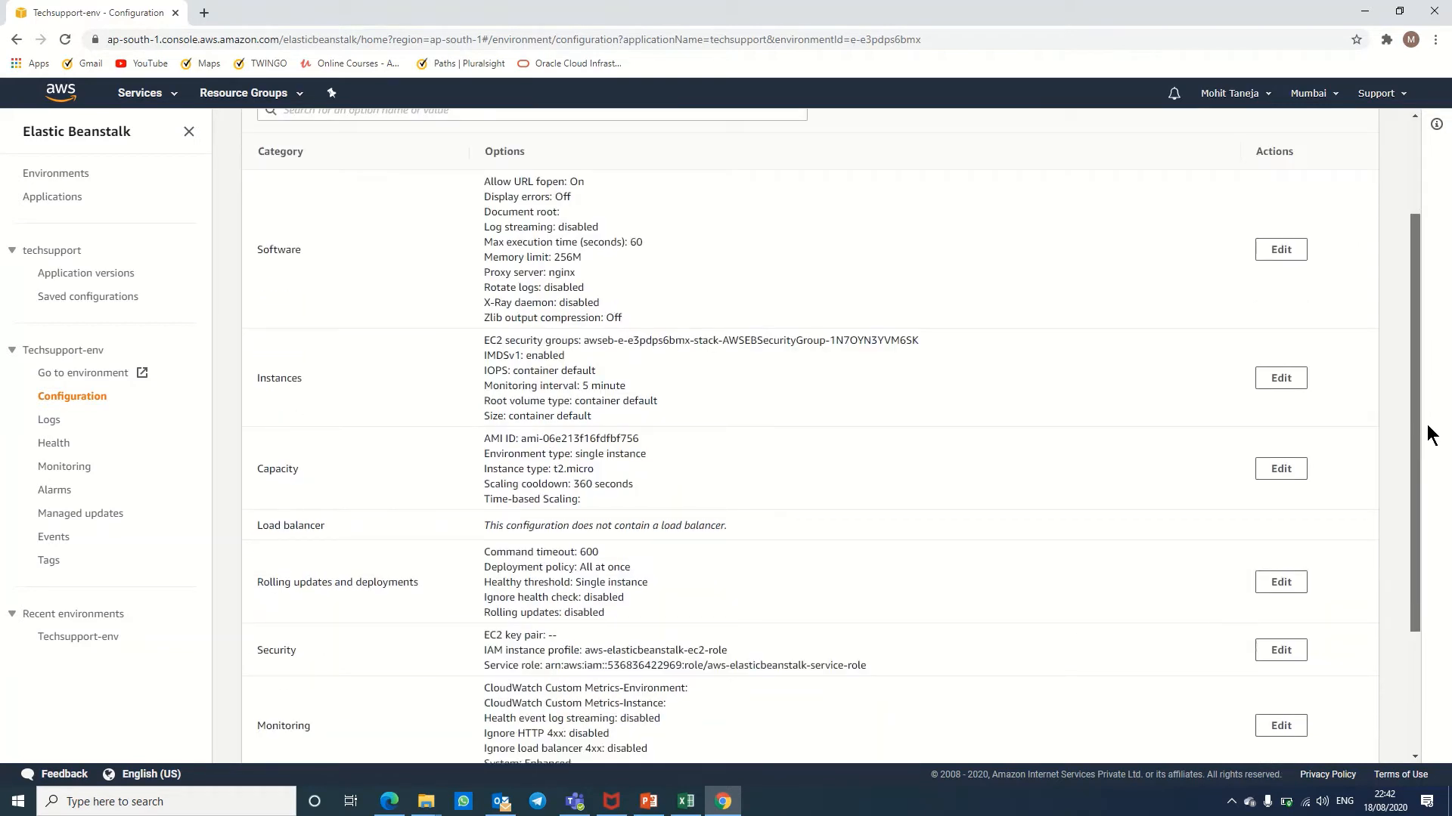
{"action": "left_click", "coordinate": [1290, 473]}
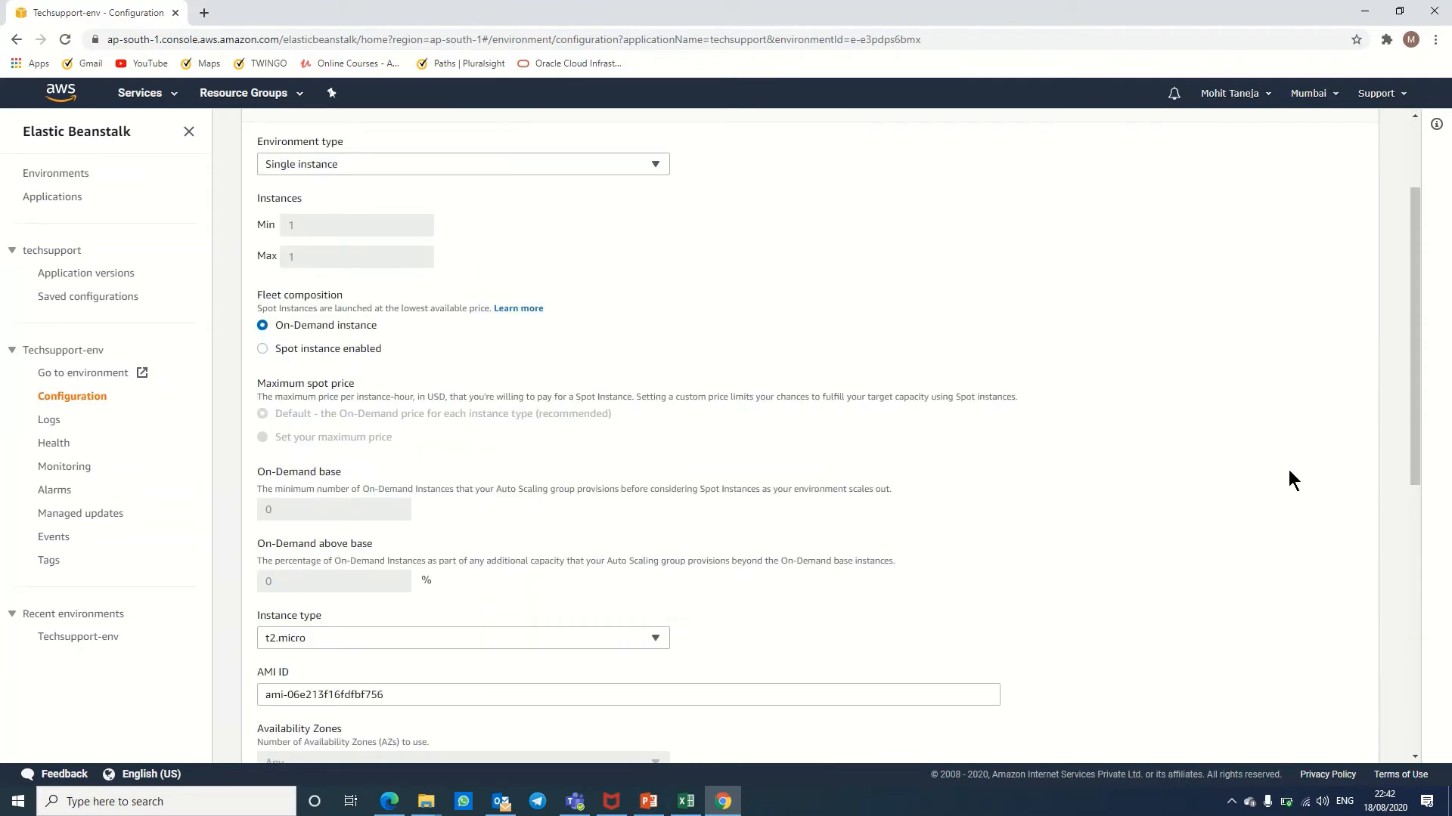
{"action": "left_click", "coordinate": [613, 164]}
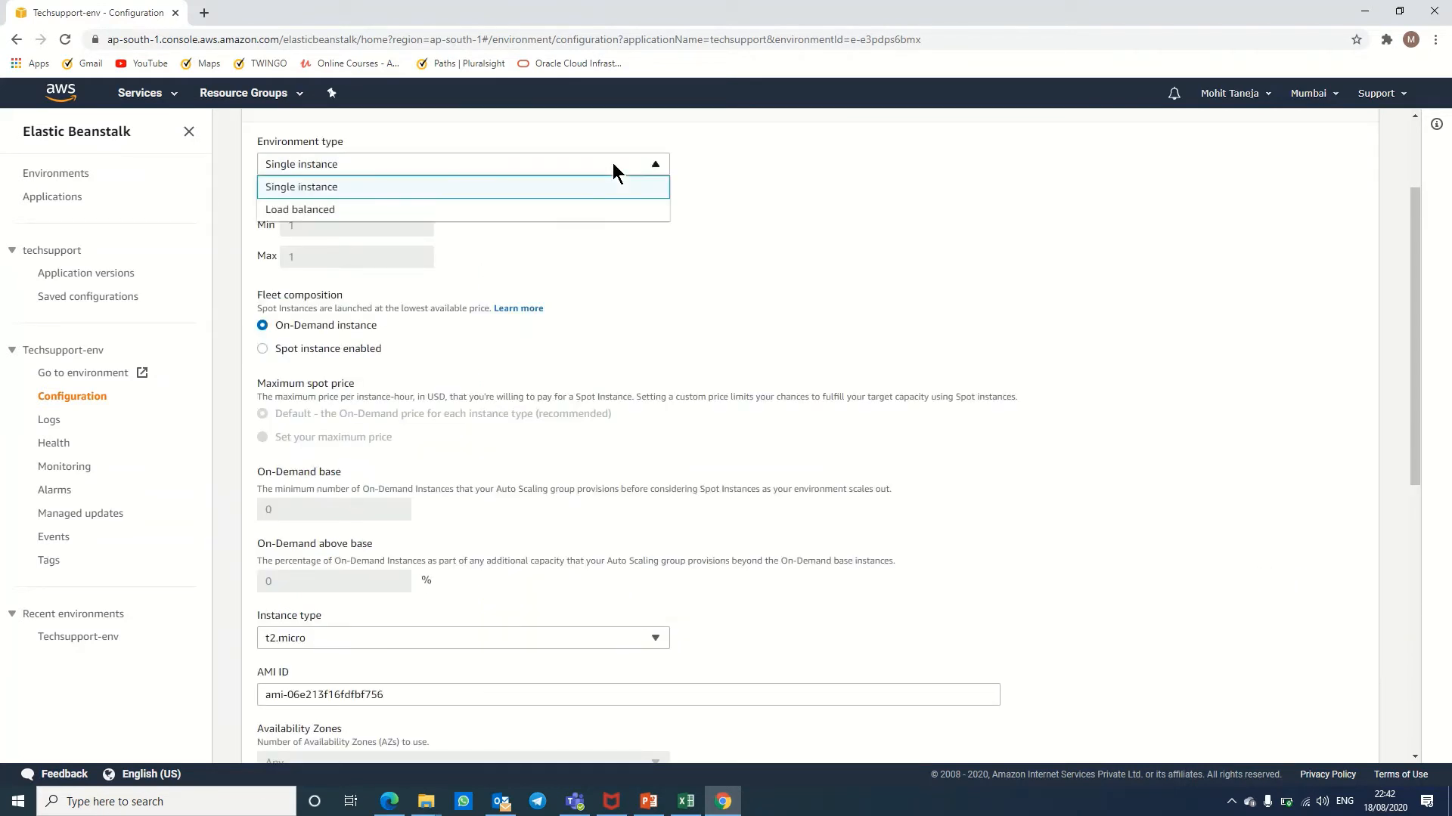
{"action": "left_click", "coordinate": [607, 215]}
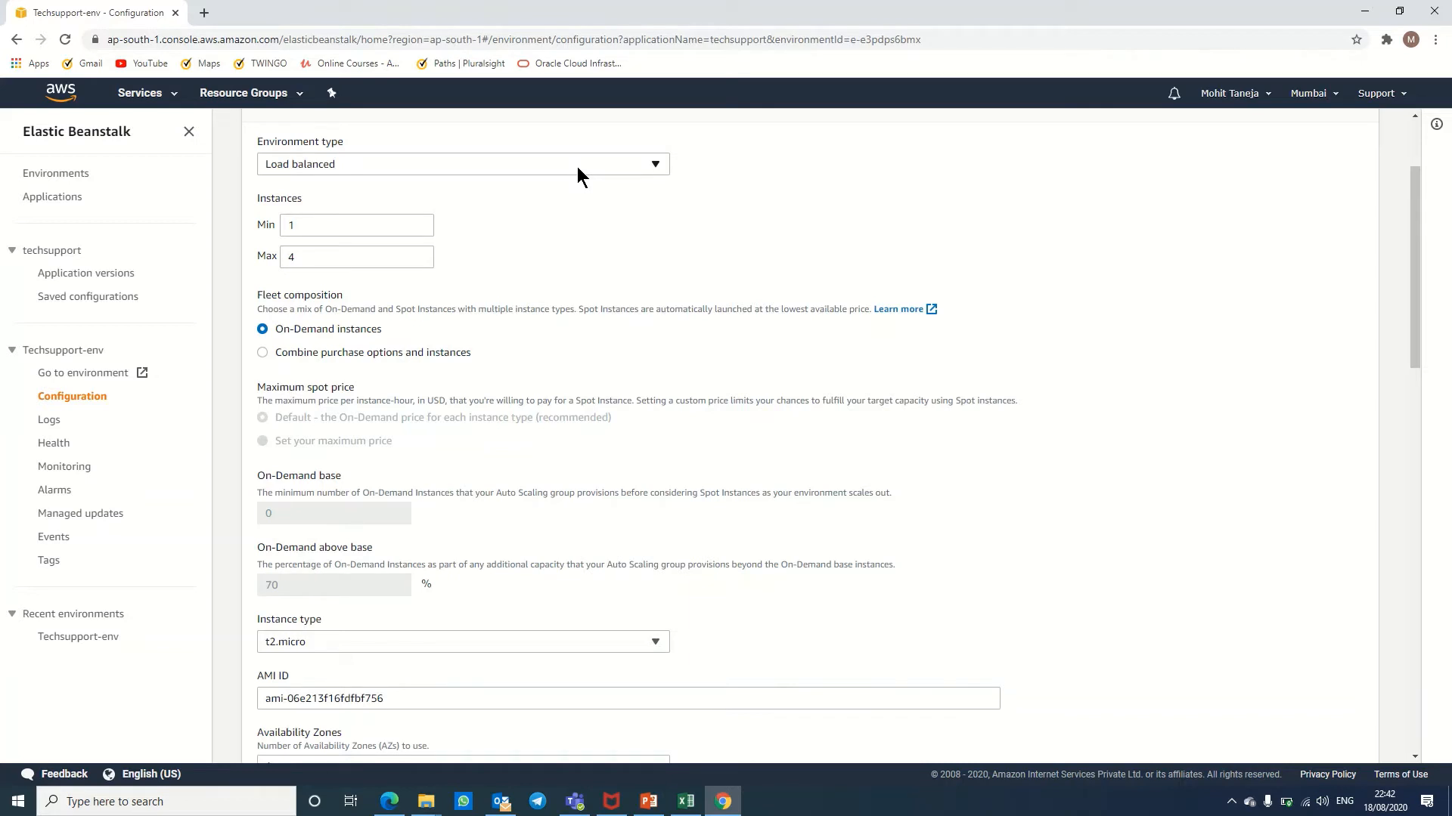
{"action": "double_click", "coordinate": [339, 261]}
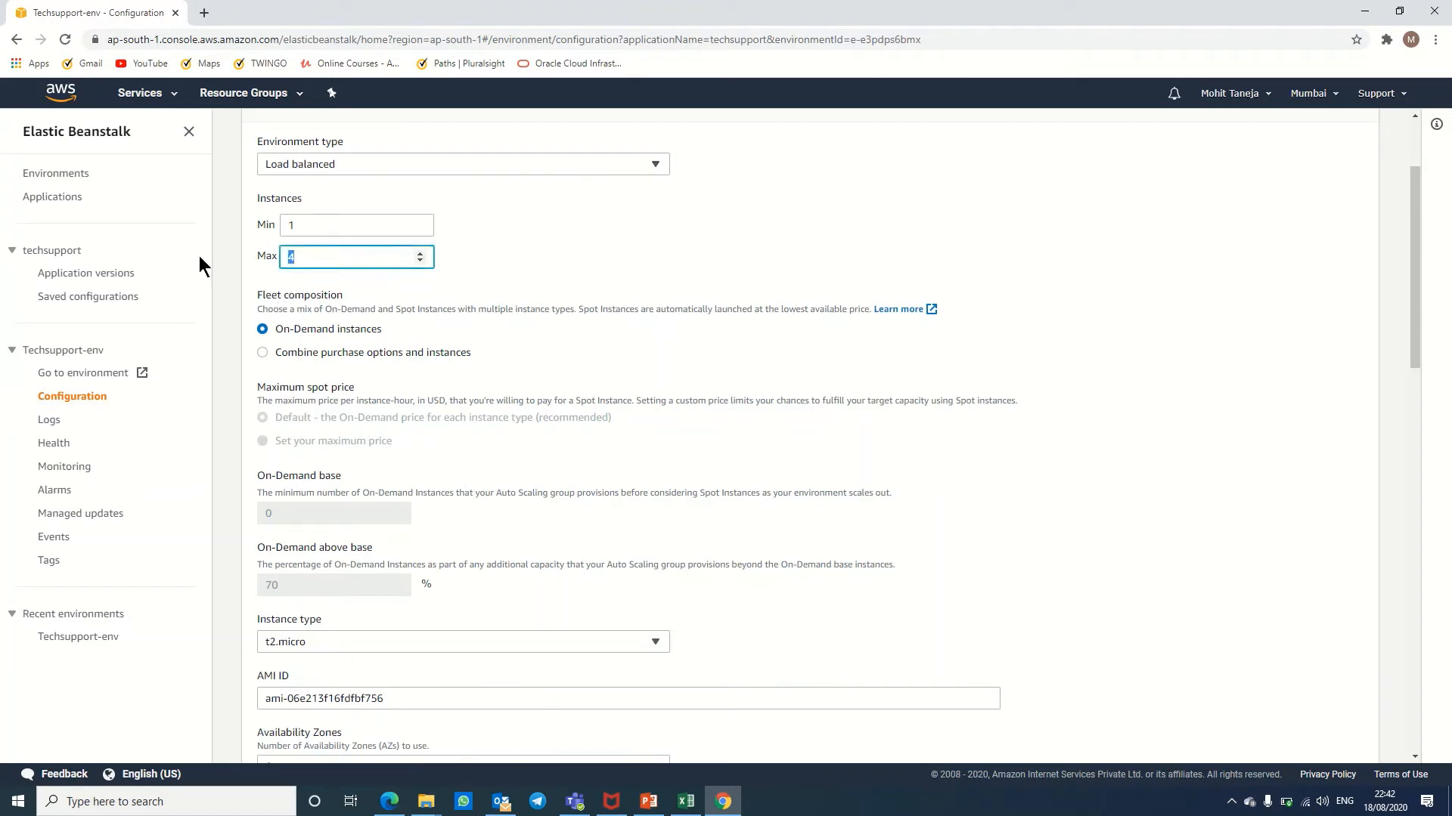
{"action": "type", "text": "100"}
{"action": "left_click", "coordinate": [691, 202]}
{"action": "left_click", "coordinate": [419, 253]}
{"action": "left_click", "coordinate": [464, 161]}
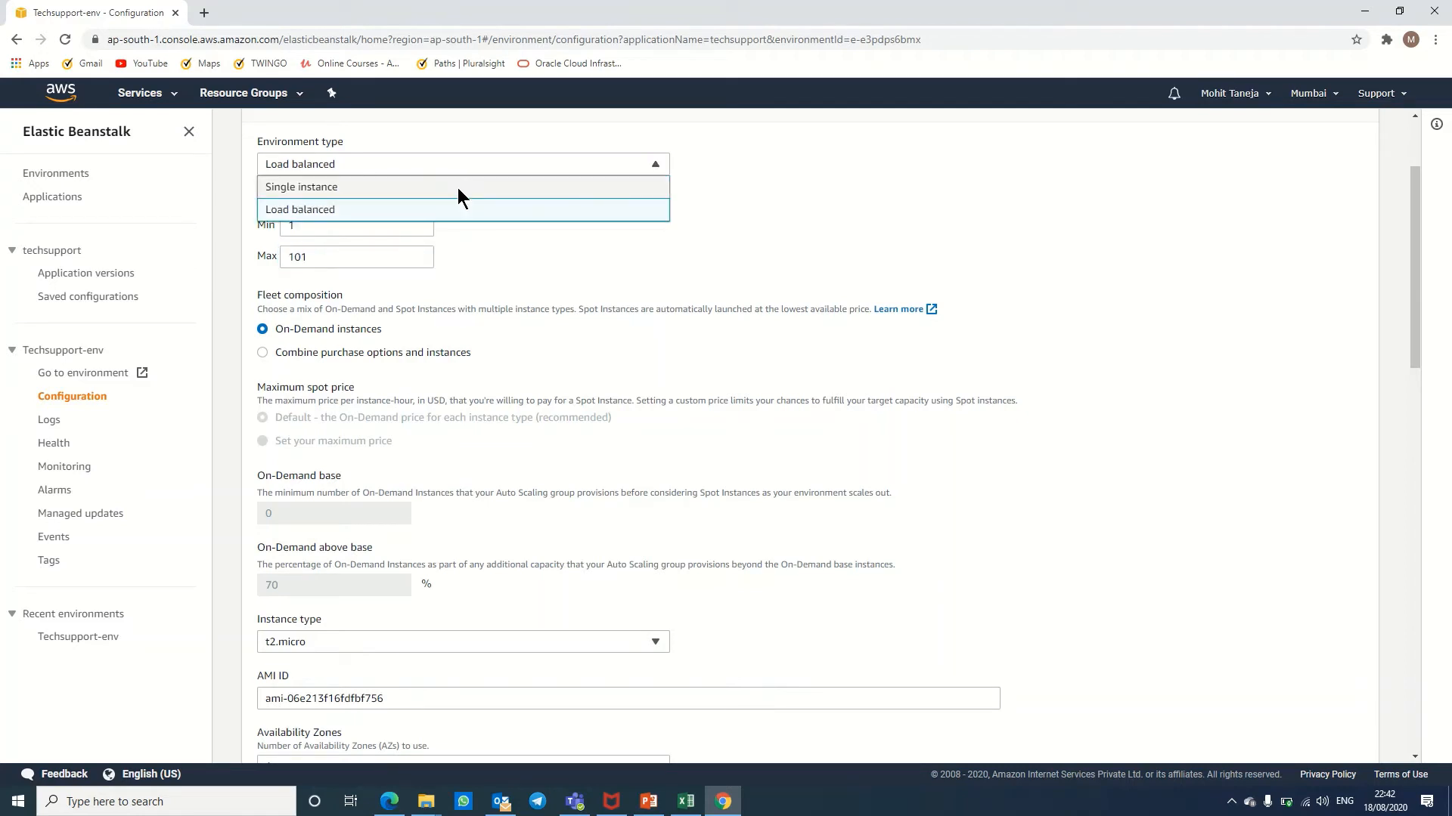
{"action": "left_click", "coordinate": [457, 189]}
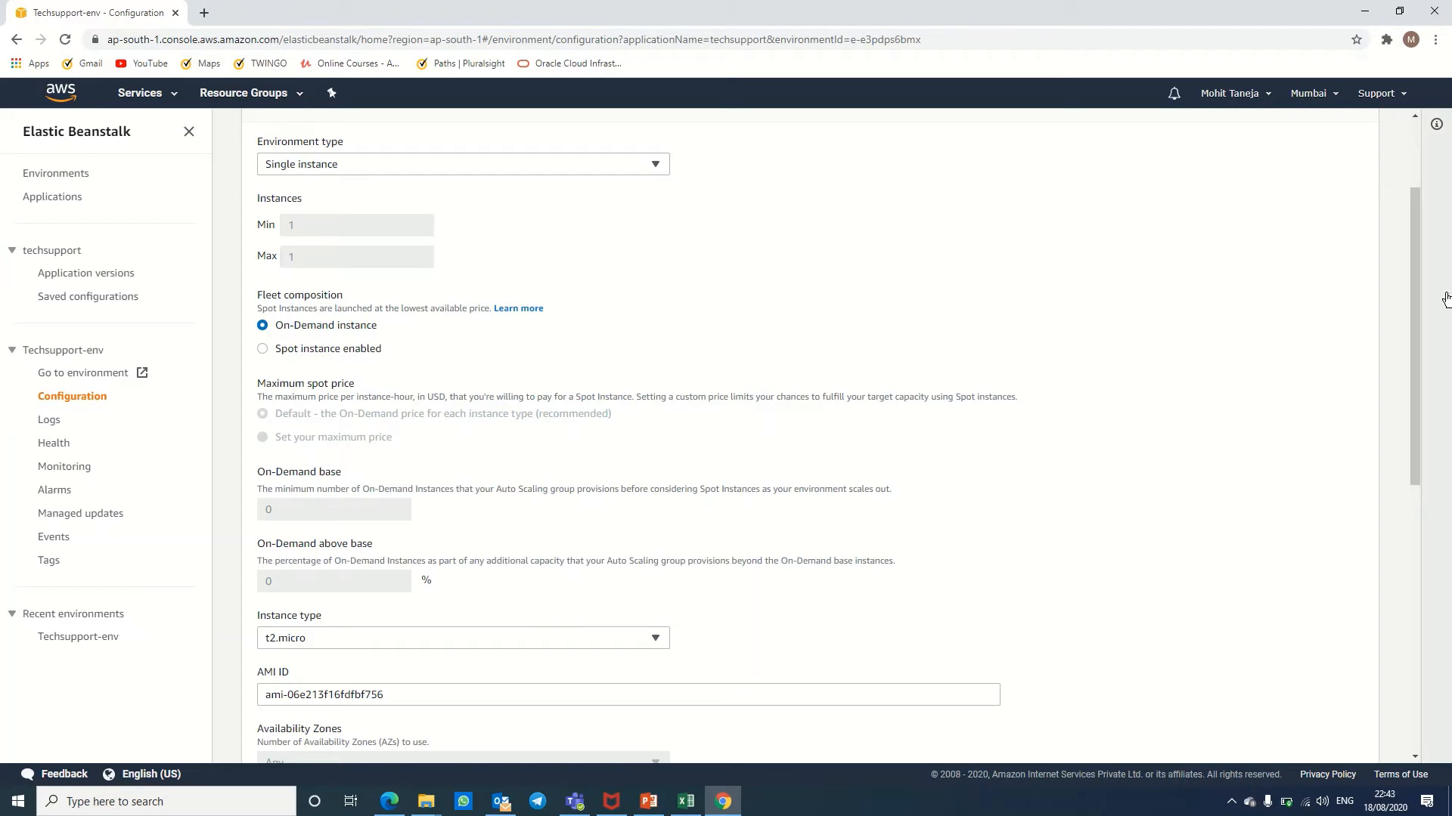
{"action": "left_click_drag", "start_coordinate": [1416, 290], "coordinate": [1394, 510]}
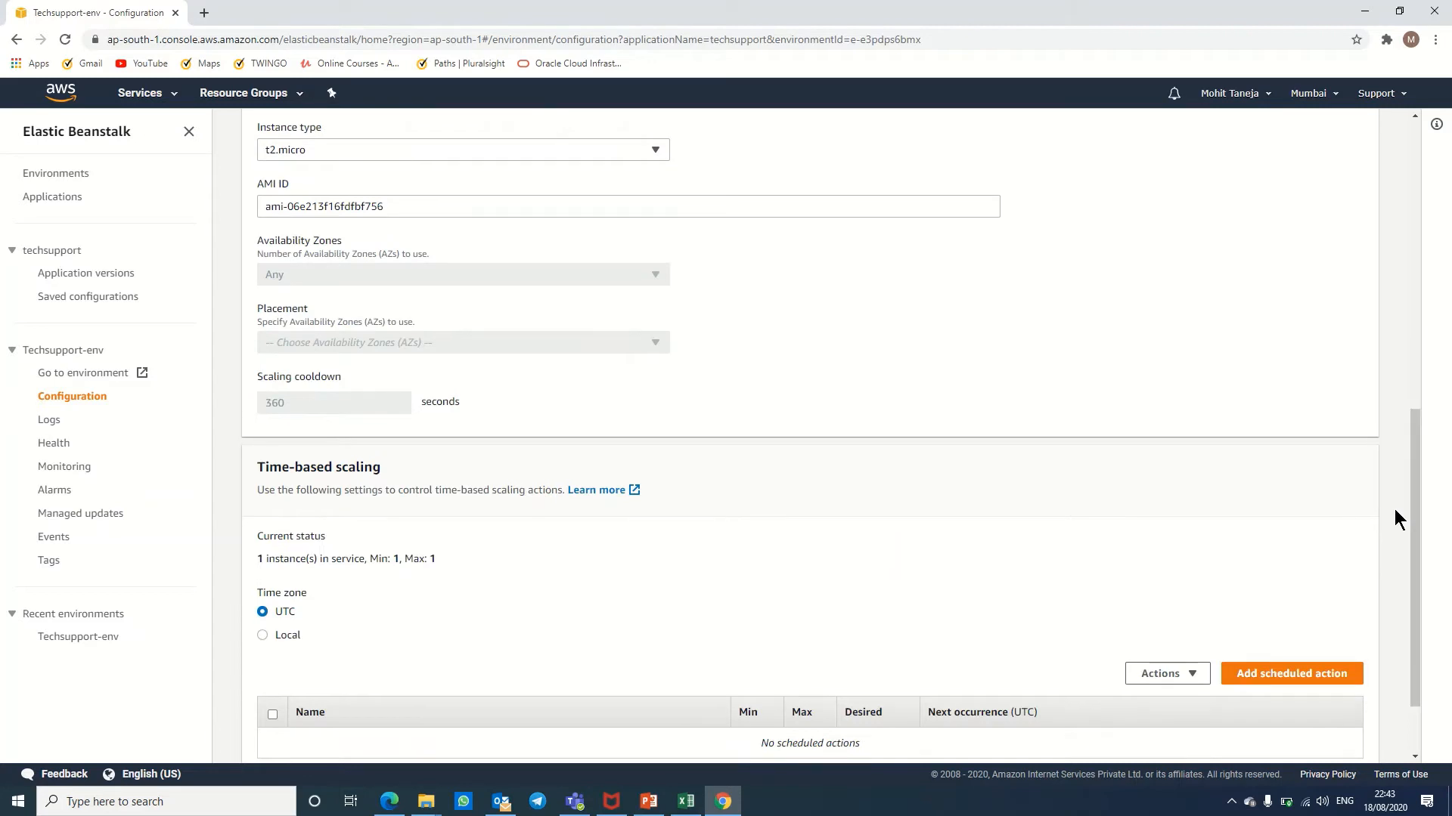
{"action": "left_click", "coordinate": [588, 149]}
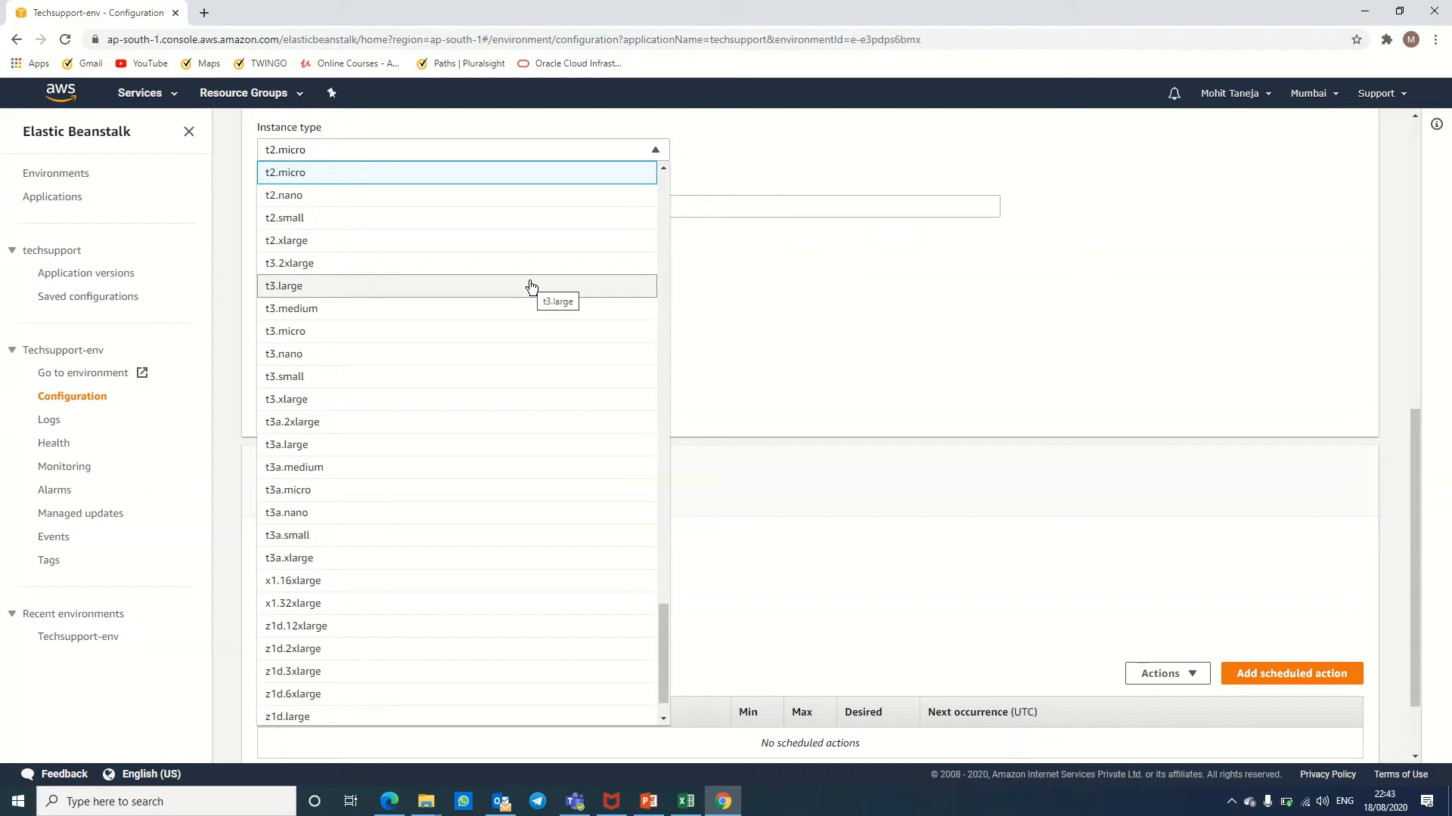
{"action": "left_click", "coordinate": [1166, 191]}
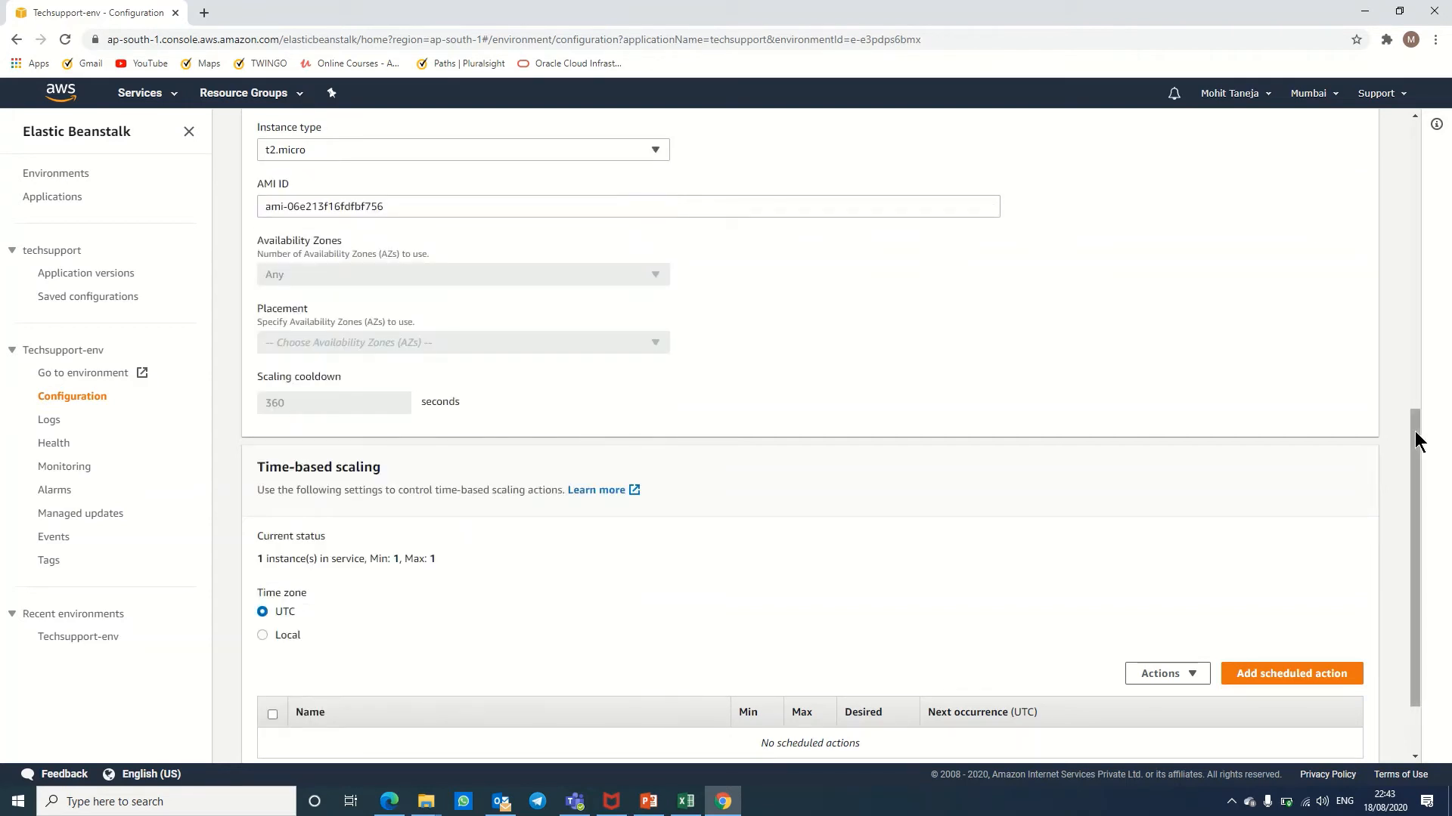
{"action": "left_click_drag", "start_coordinate": [1414, 432], "coordinate": [1448, 669]}
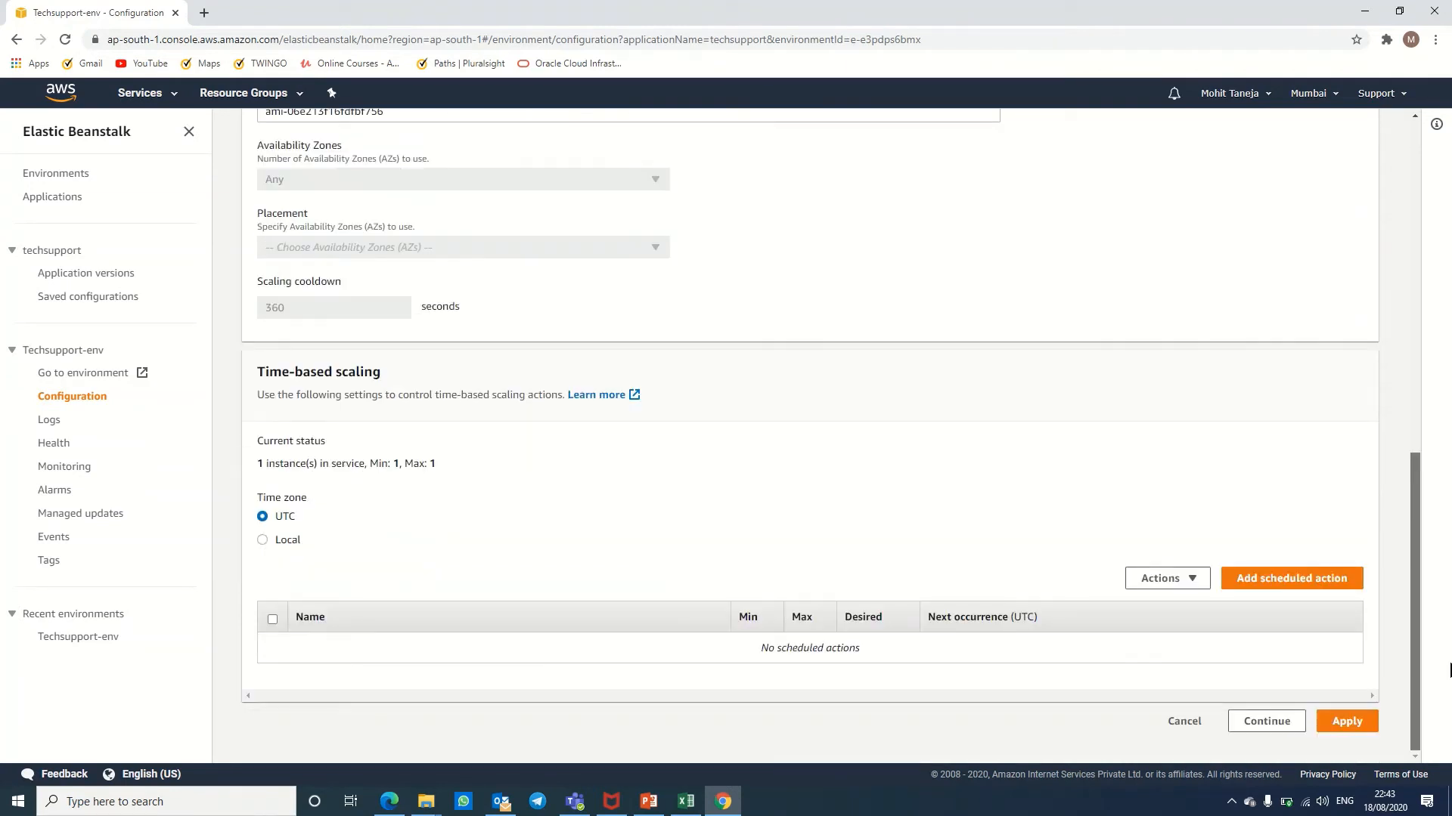
{"action": "left_click", "coordinate": [1185, 722]}
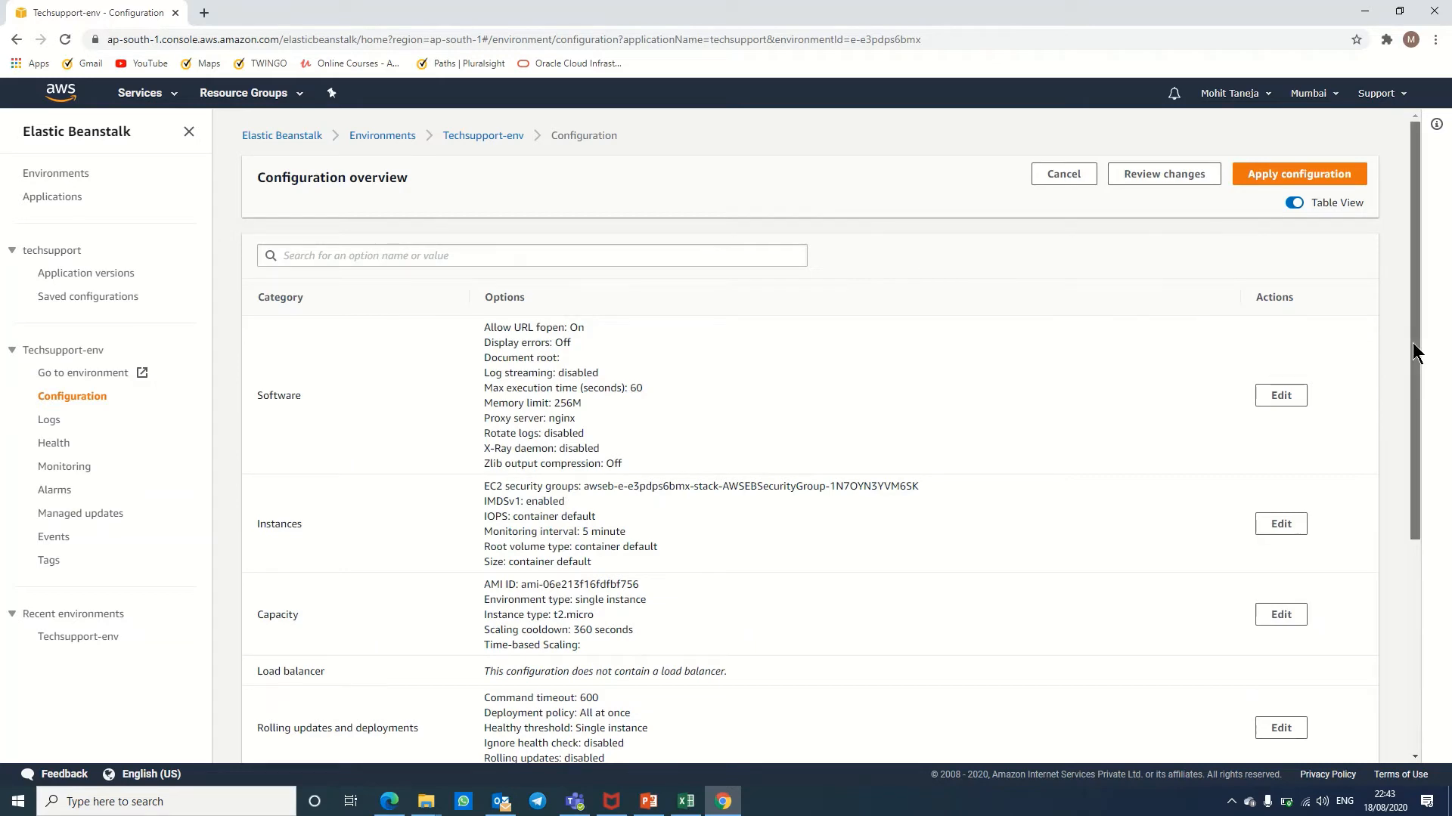
{"action": "left_click_drag", "start_coordinate": [1412, 342], "coordinate": [1447, 499]}
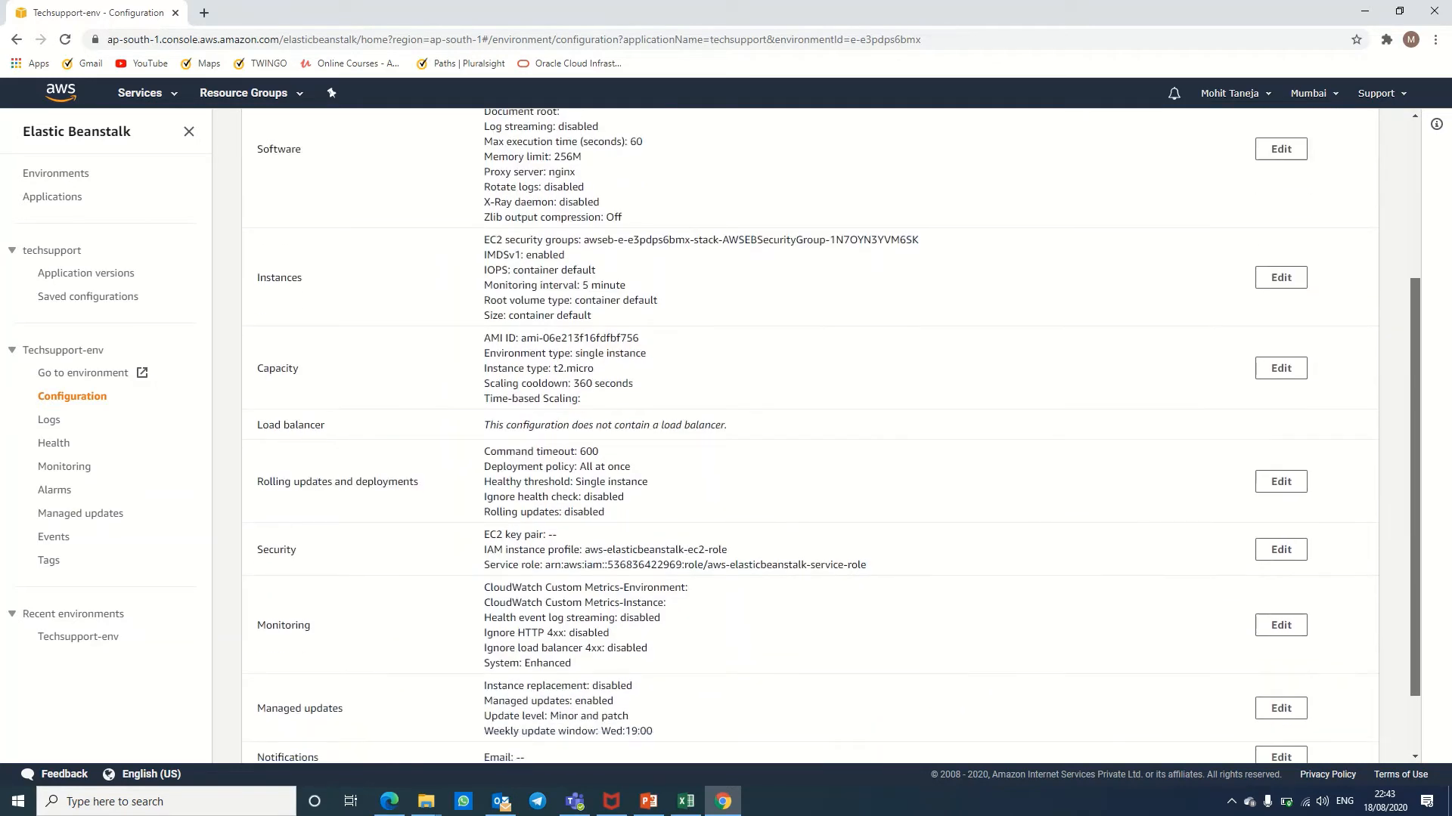
{"action": "left_click_drag", "start_coordinate": [1447, 554], "coordinate": [1429, 323]}
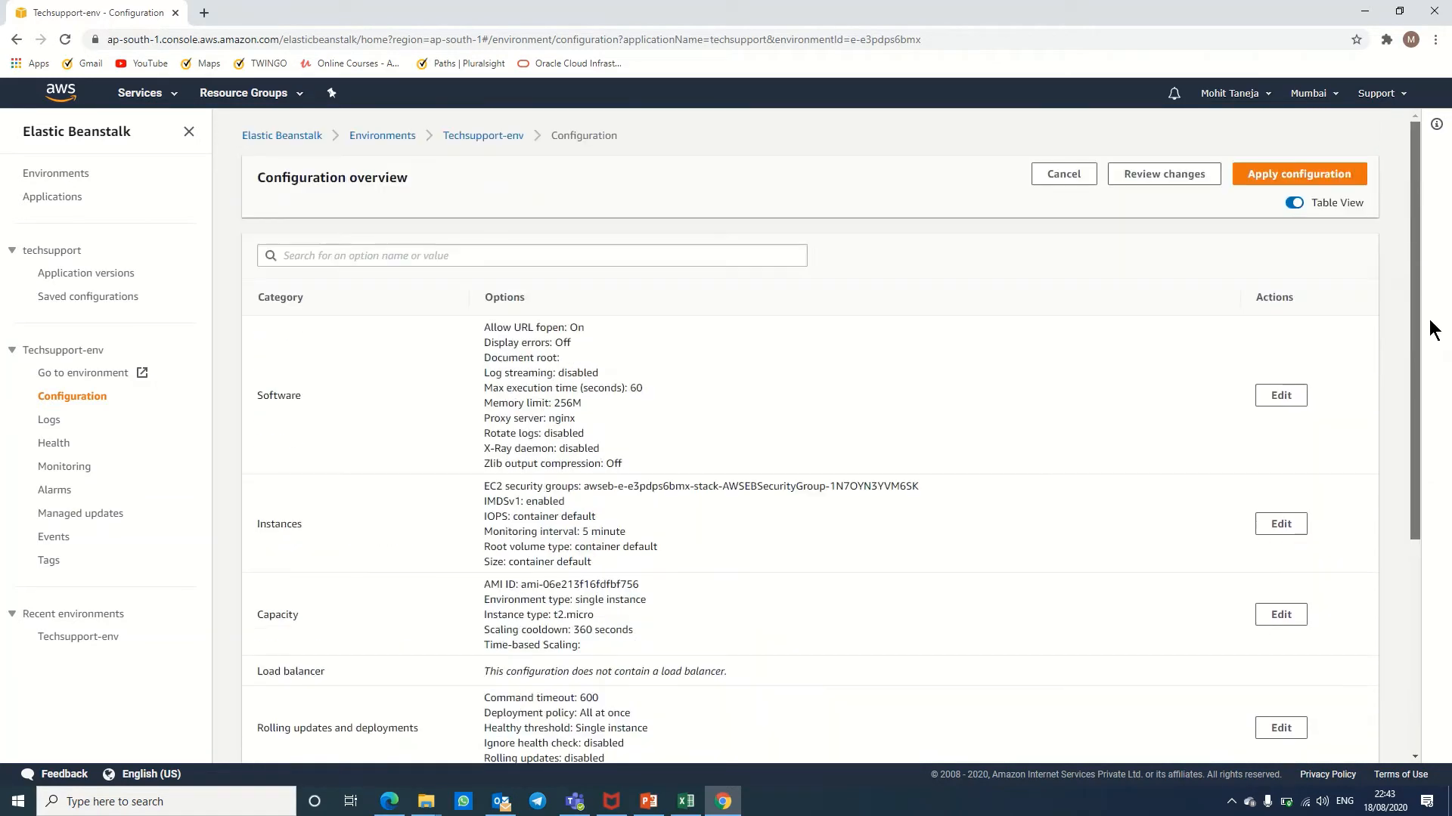
Step: Browse Logs, Health, Monitoring and Alarms, then highlight Elastic IP 3.7.50.5 in Events
{"action": "left_click", "coordinate": [49, 421]}
{"action": "left_click", "coordinate": [57, 447]}
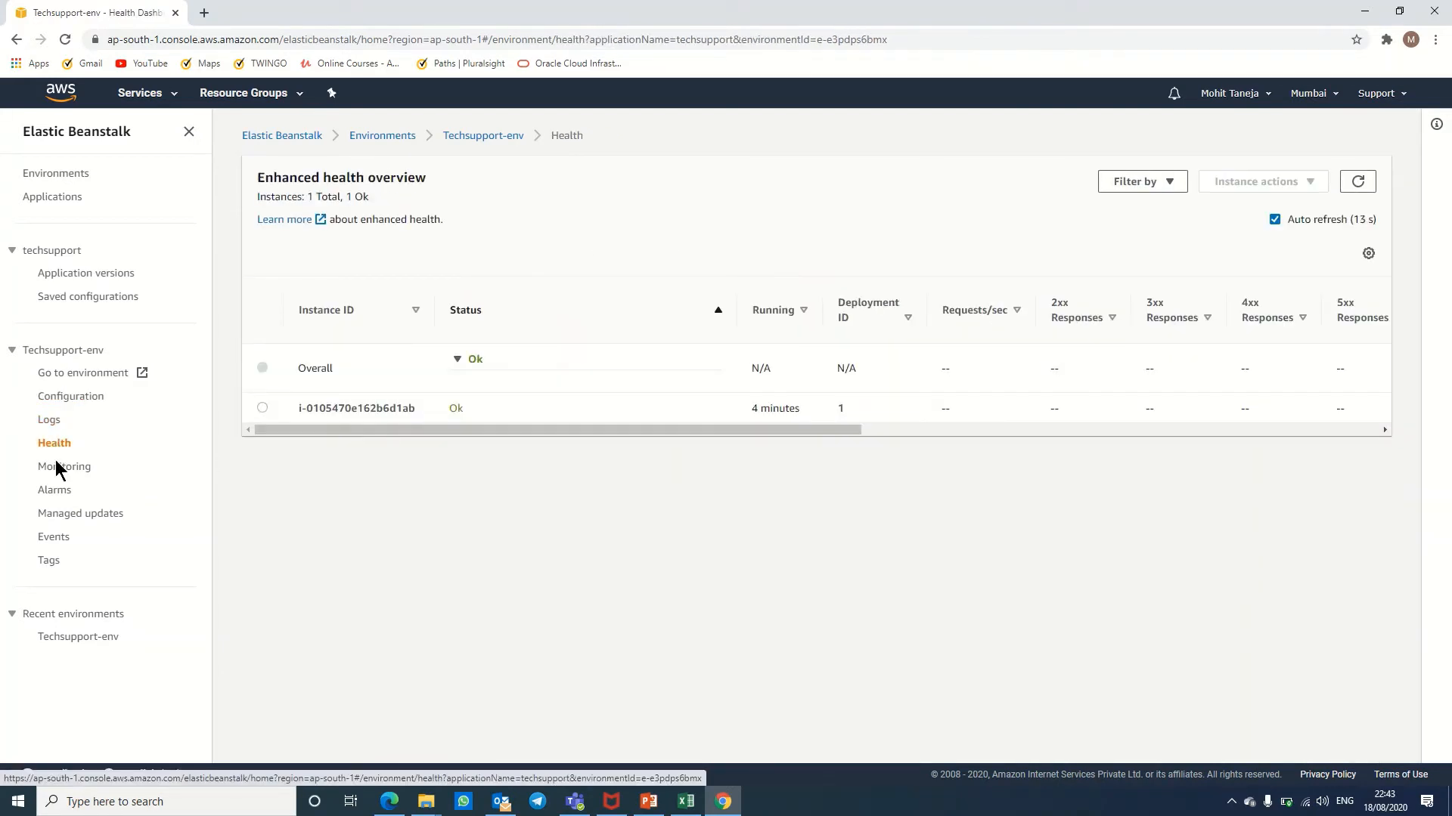
{"action": "left_click", "coordinate": [58, 469]}
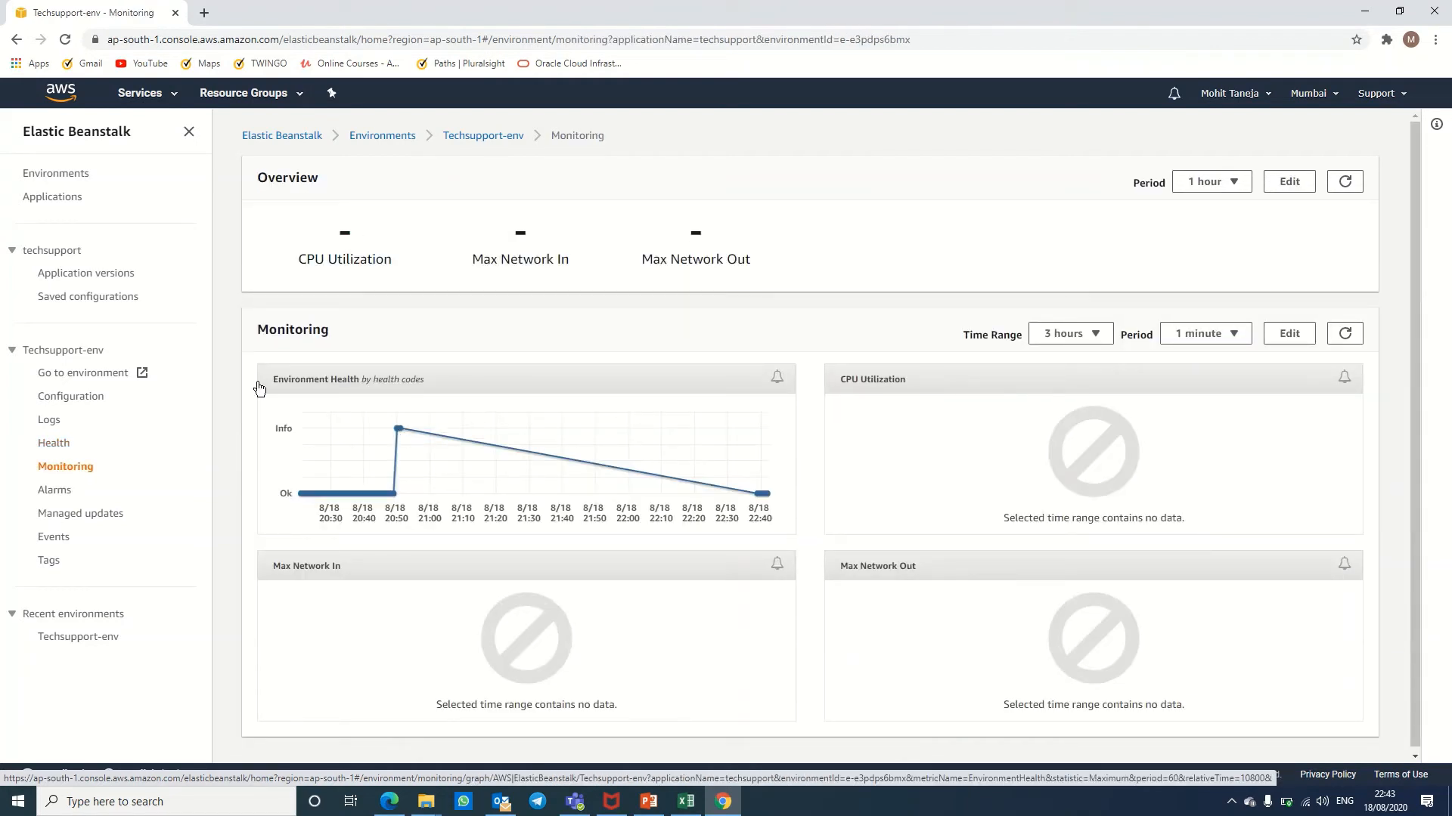
{"action": "left_click", "coordinate": [58, 490]}
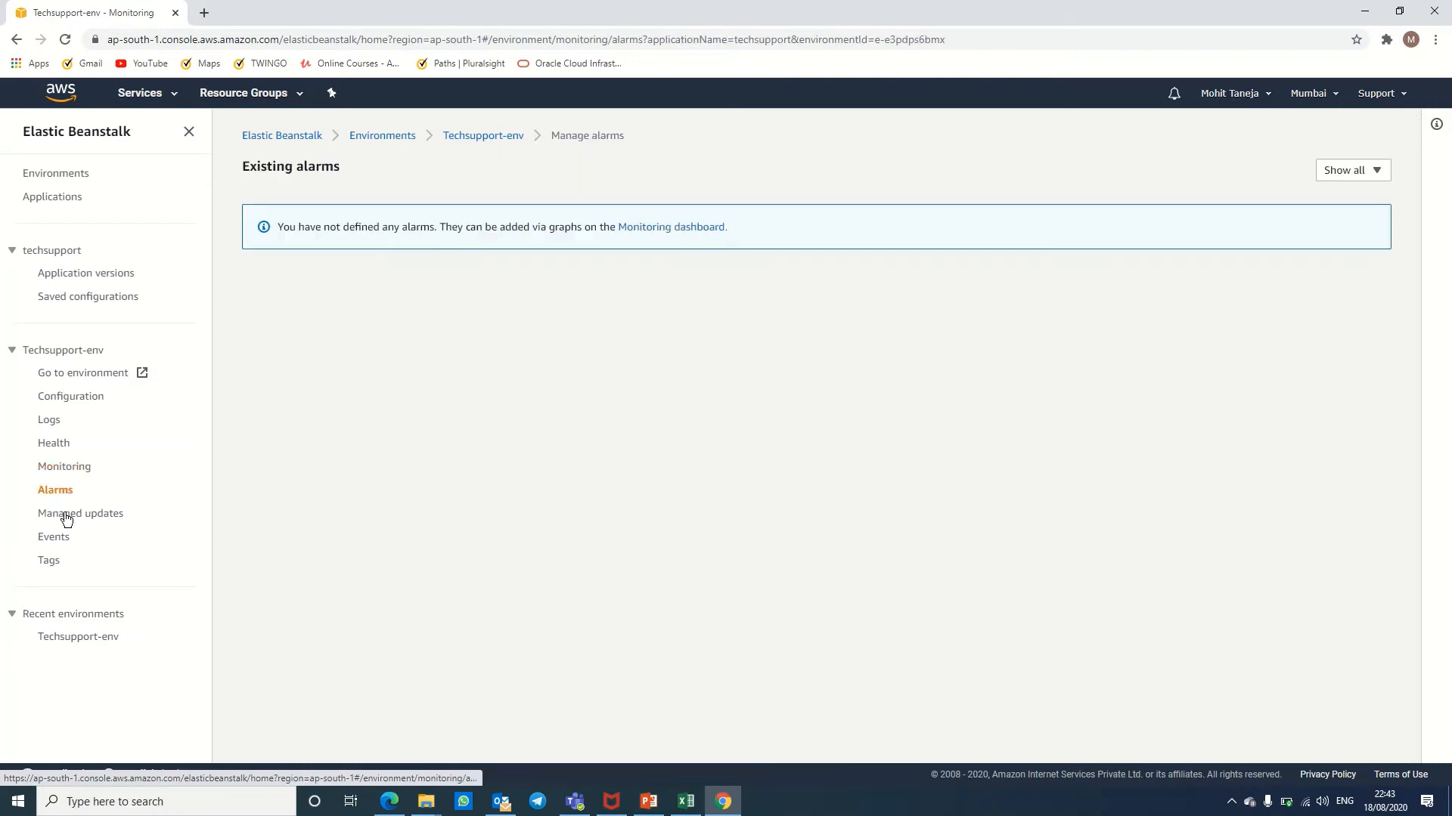
{"action": "left_click", "coordinate": [54, 537]}
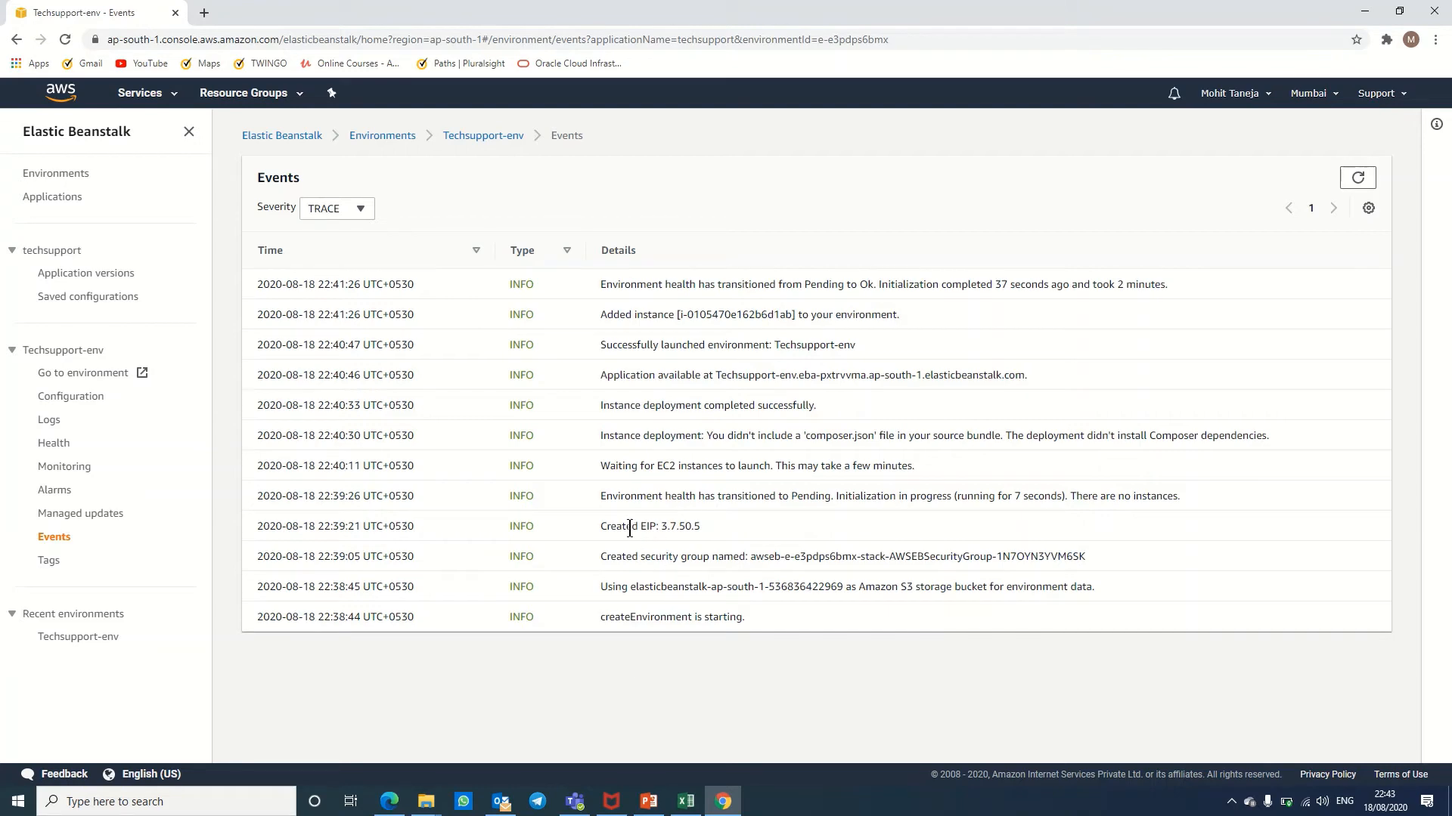
{"action": "left_click_drag", "start_coordinate": [630, 528], "coordinate": [704, 532]}
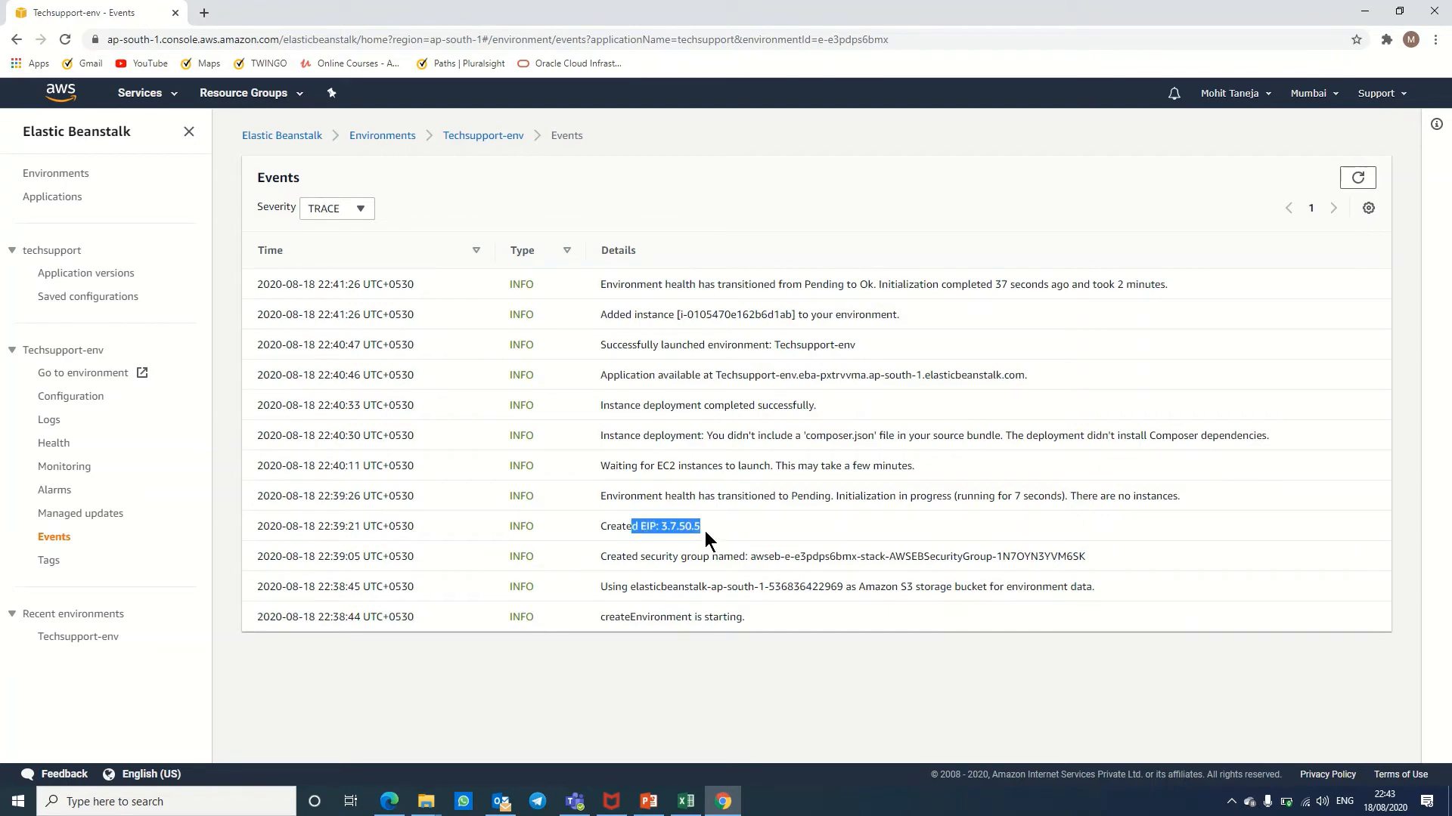
Step: Open the running app's Congratulations page in a new tab, then return to the dashboard tab
{"action": "left_click", "coordinate": [65, 371]}
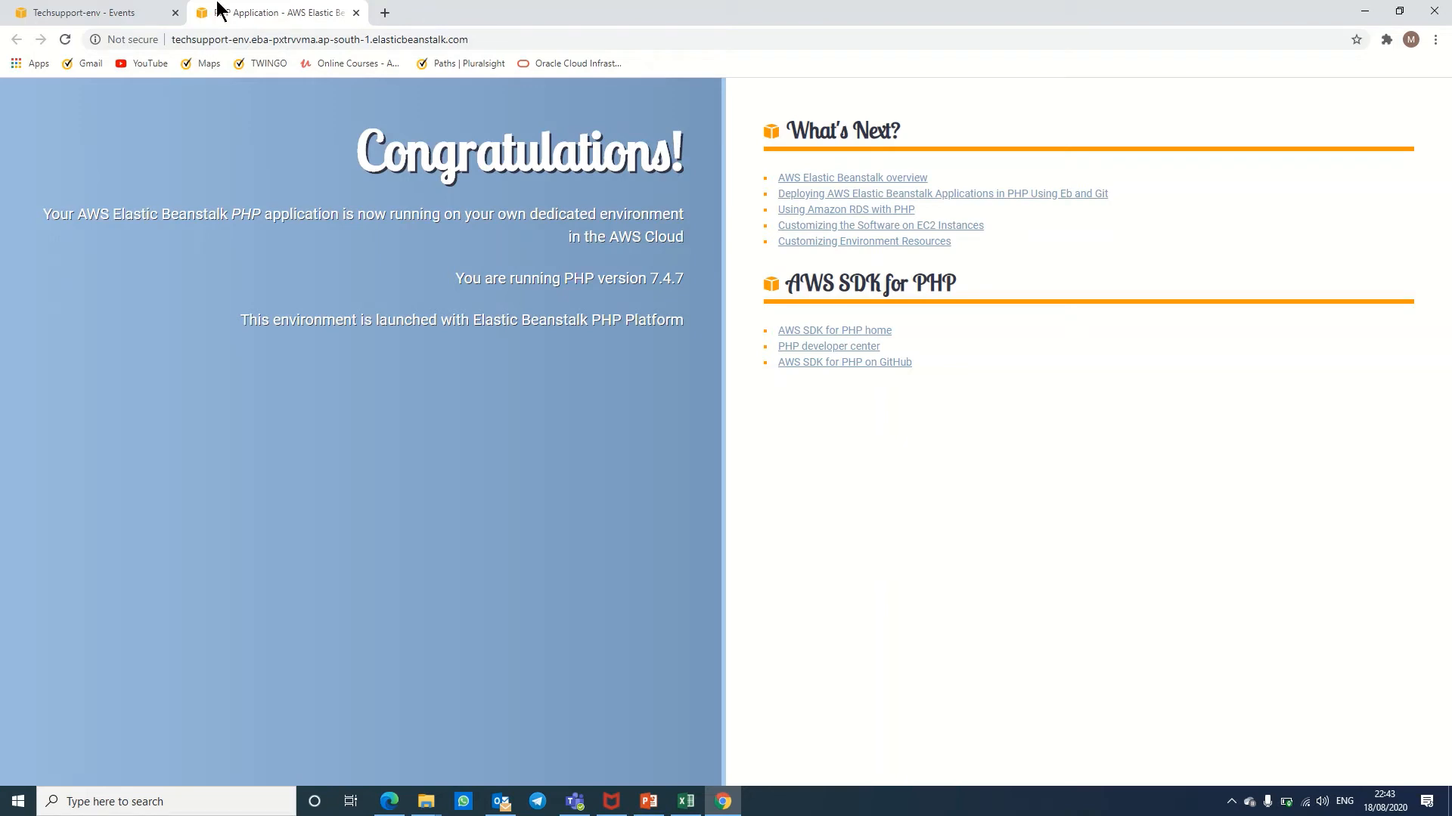
{"action": "left_click", "coordinate": [131, 13]}
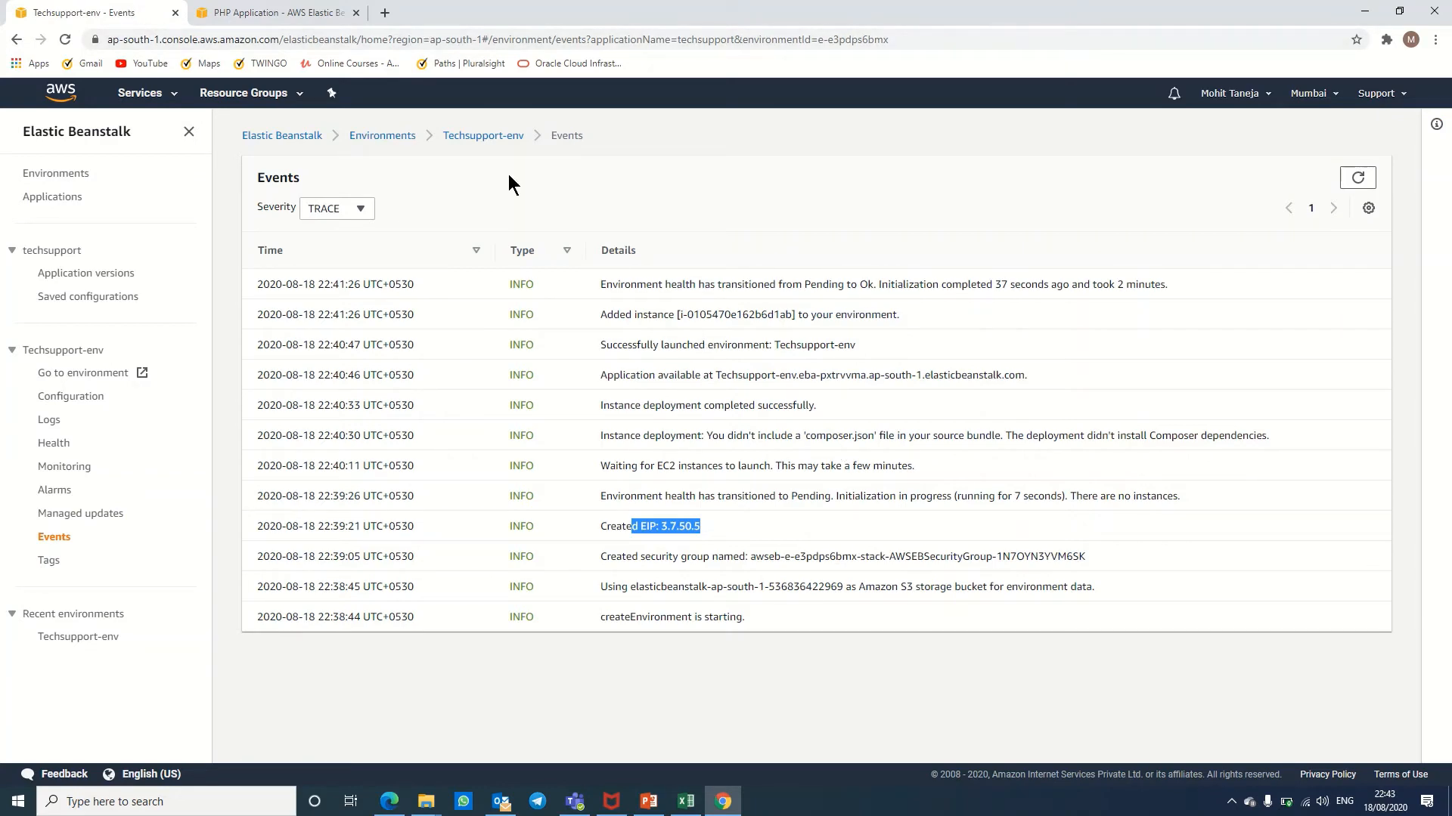
{"action": "left_click", "coordinate": [261, 13]}
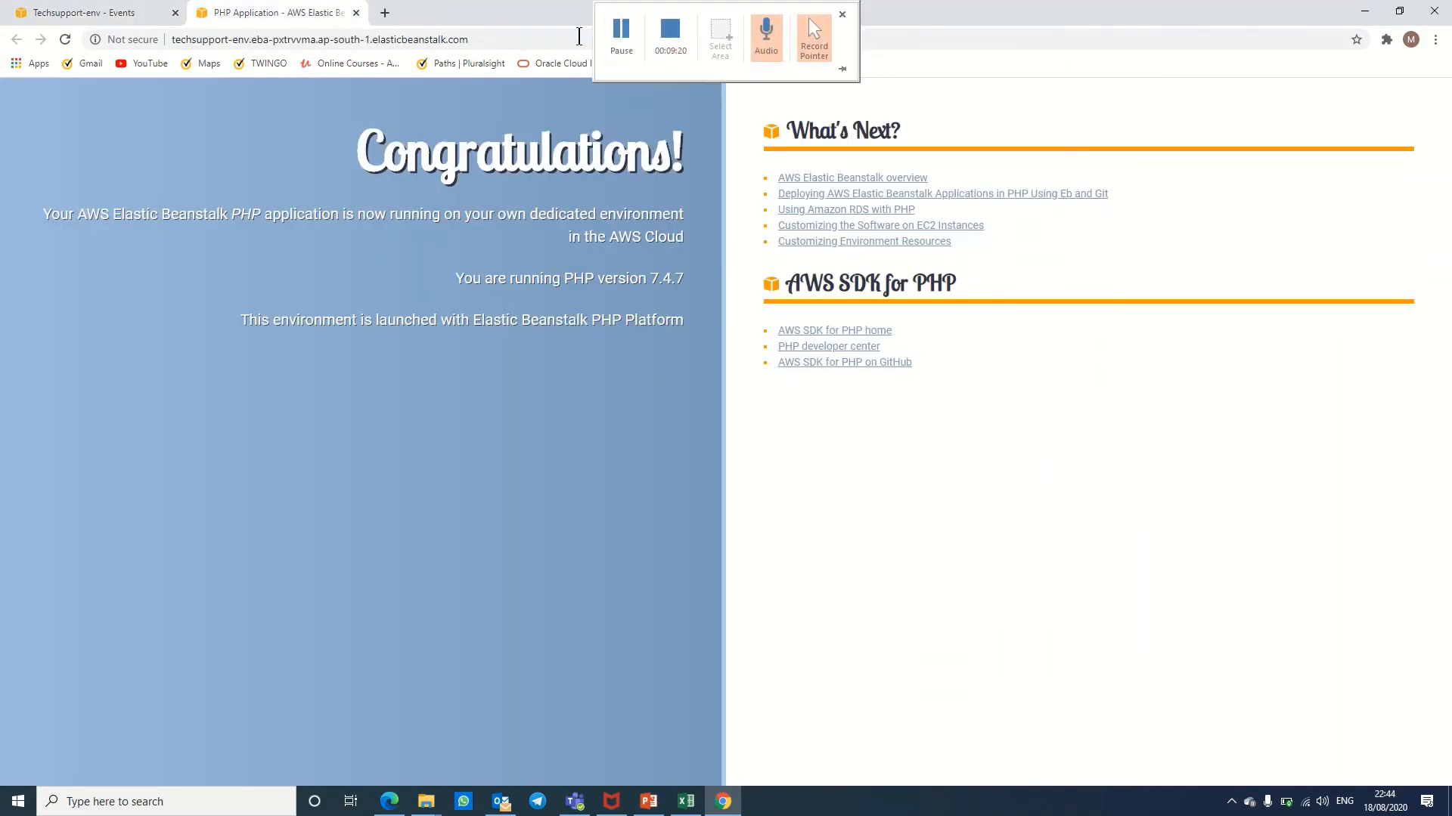
{"action": "left_click", "coordinate": [623, 32]}
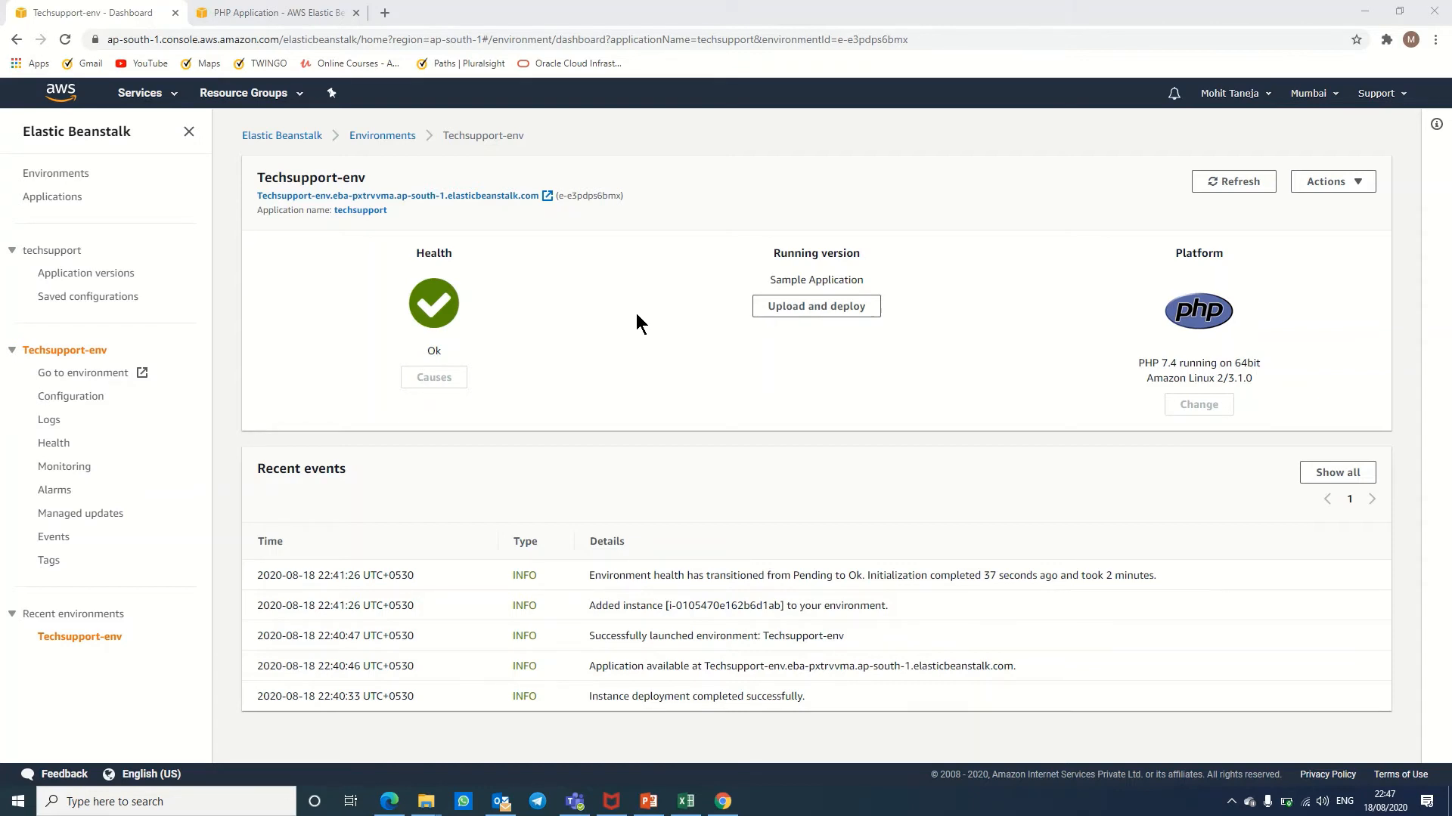
Step: Go to Console Home from the Services menu, then pick EC2 from its history
{"action": "left_click", "coordinate": [144, 93]}
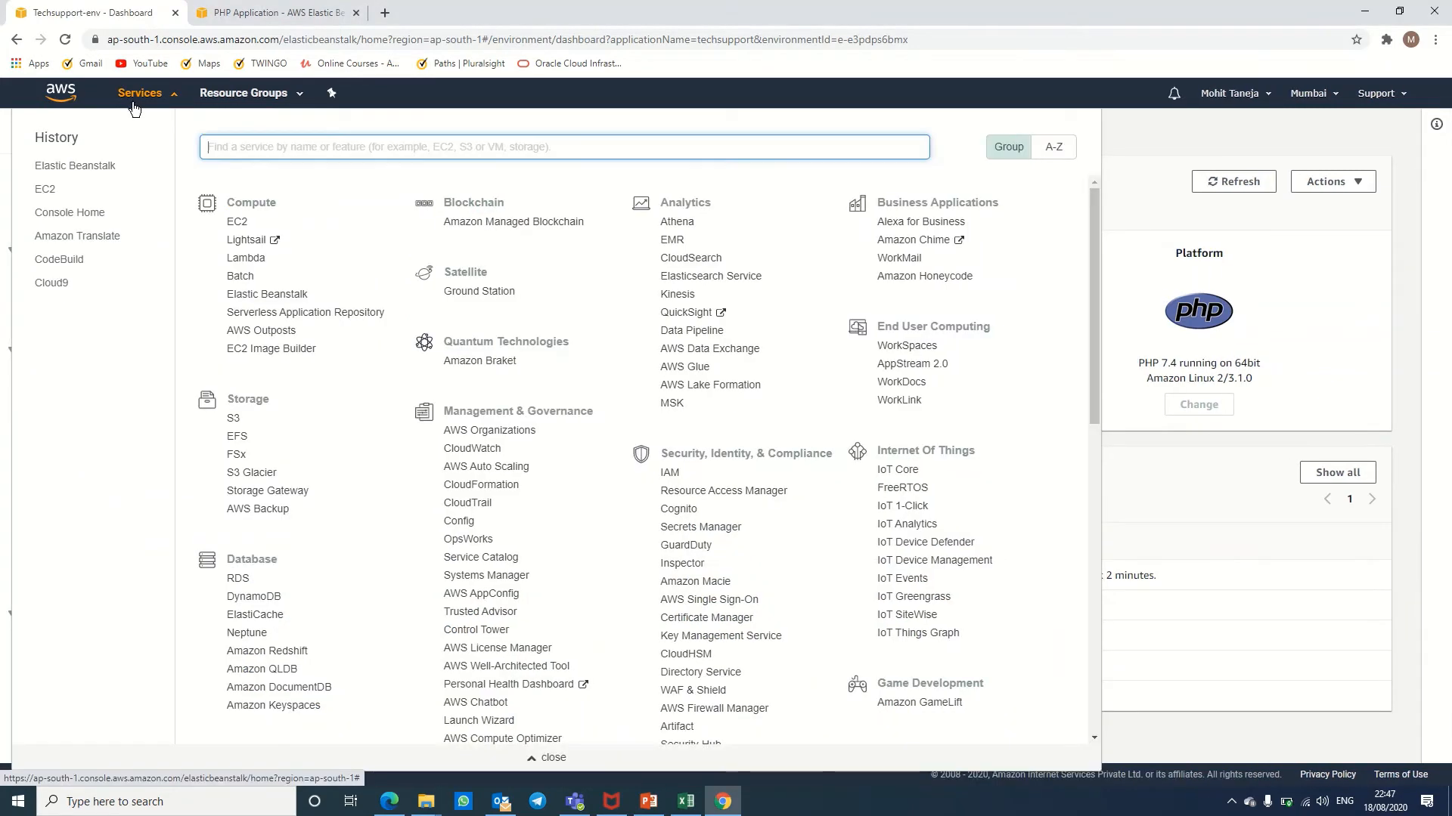
{"action": "left_click", "coordinate": [71, 214]}
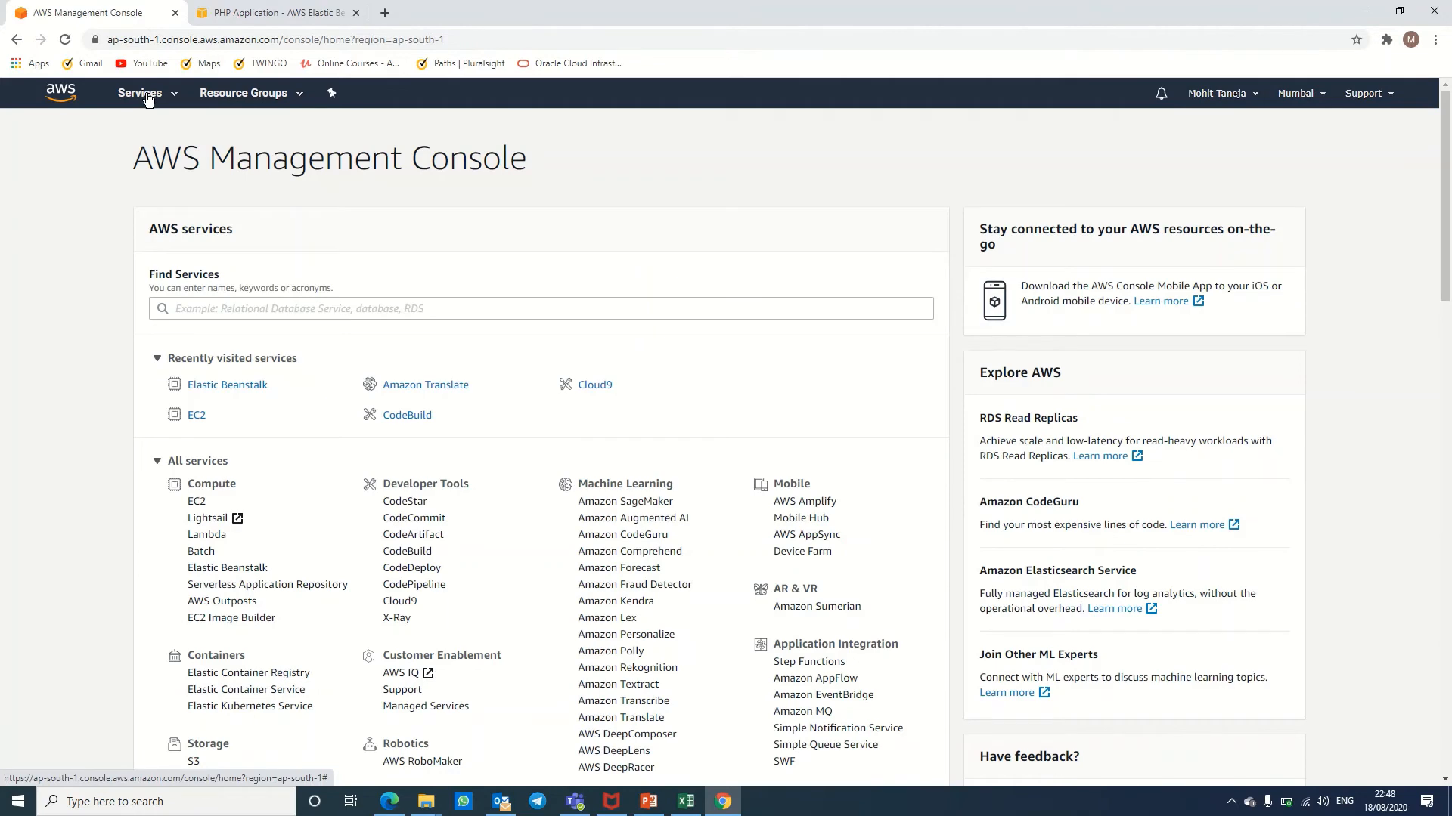
{"action": "left_click", "coordinate": [144, 93]}
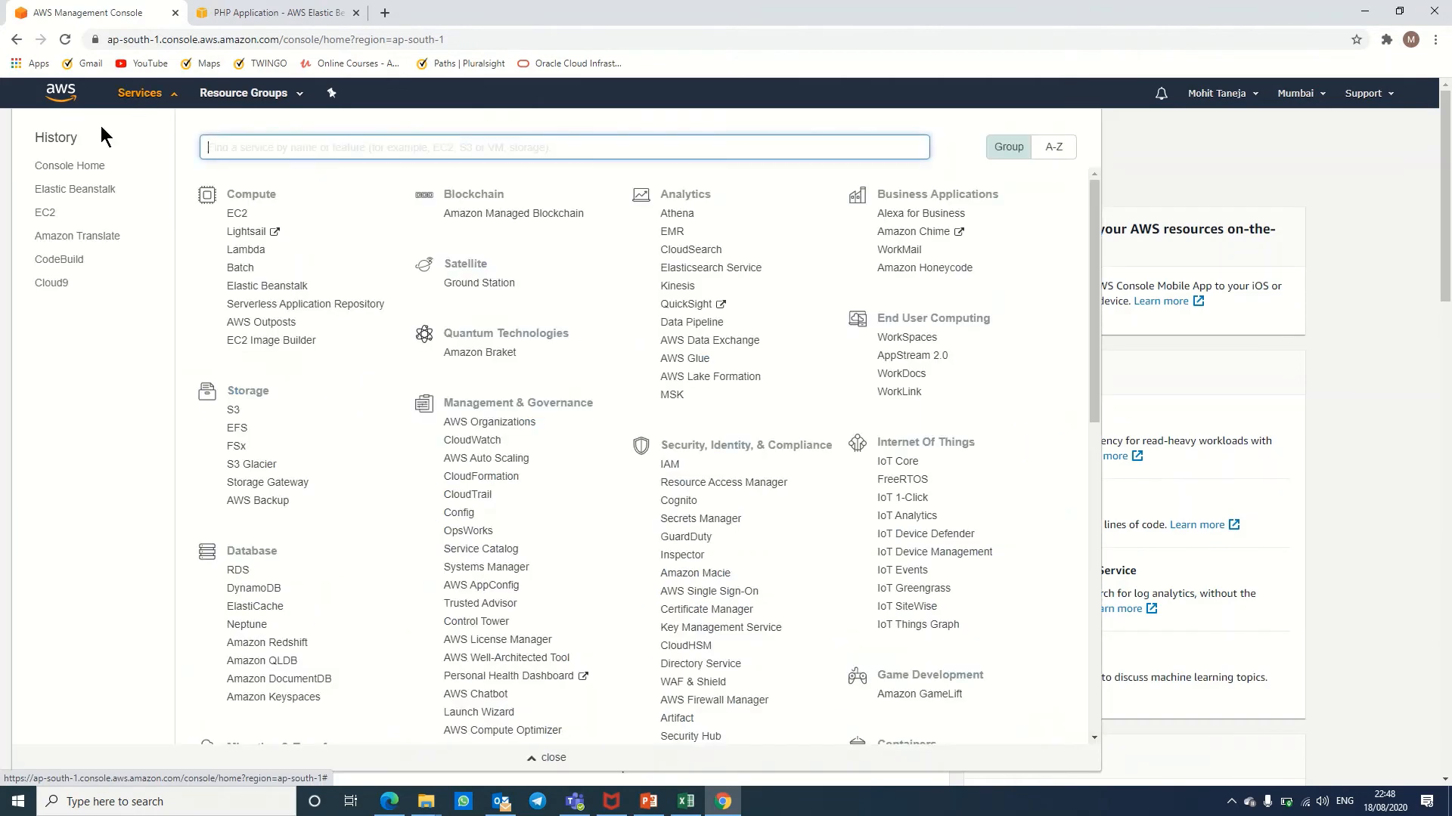
{"action": "left_click", "coordinate": [47, 215]}
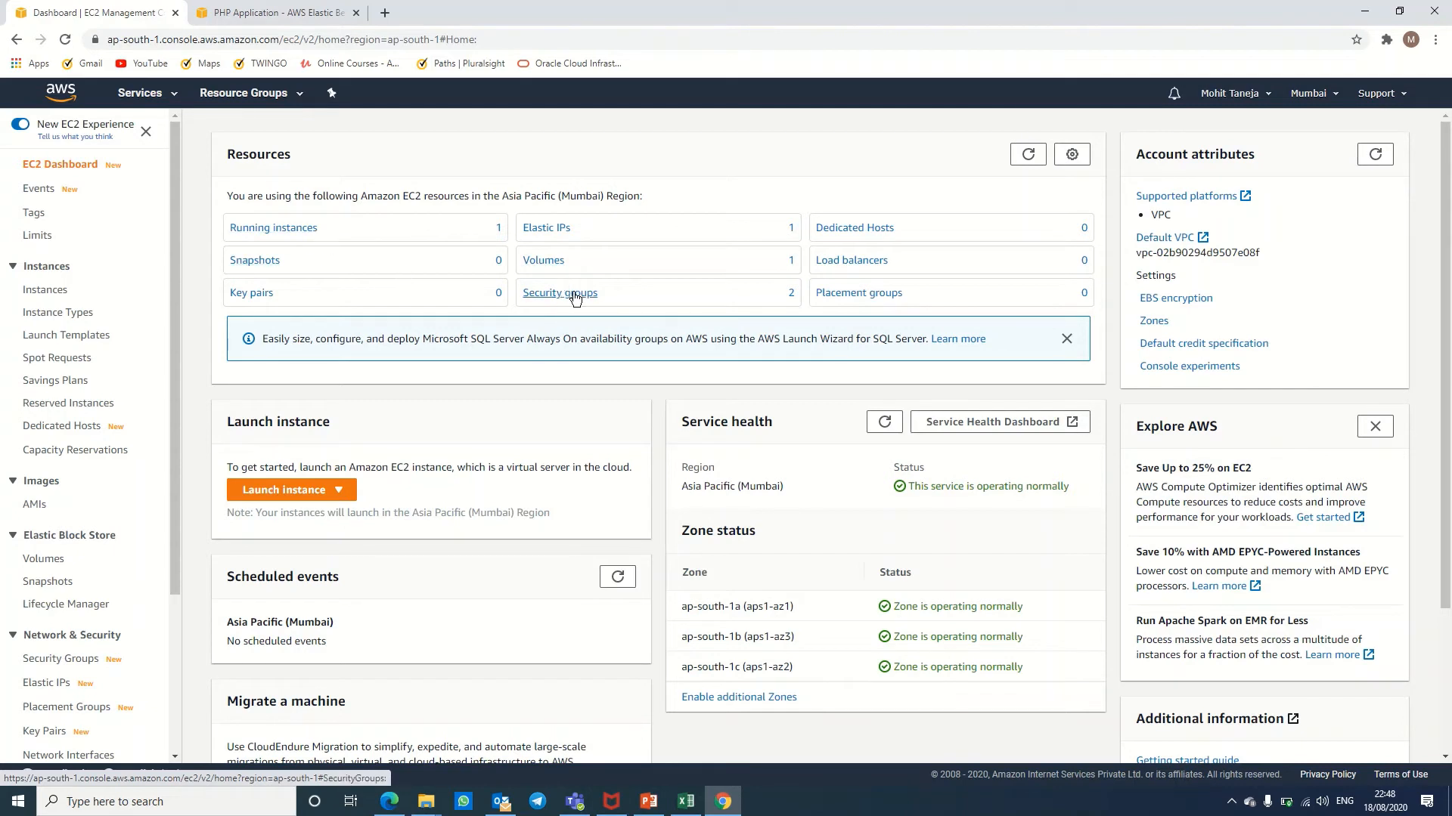
Step: Copy the Techsupport instance's public IP 3.7.50.5, load the app from it in a new tab, and return to EC2
{"action": "left_click", "coordinate": [313, 228]}
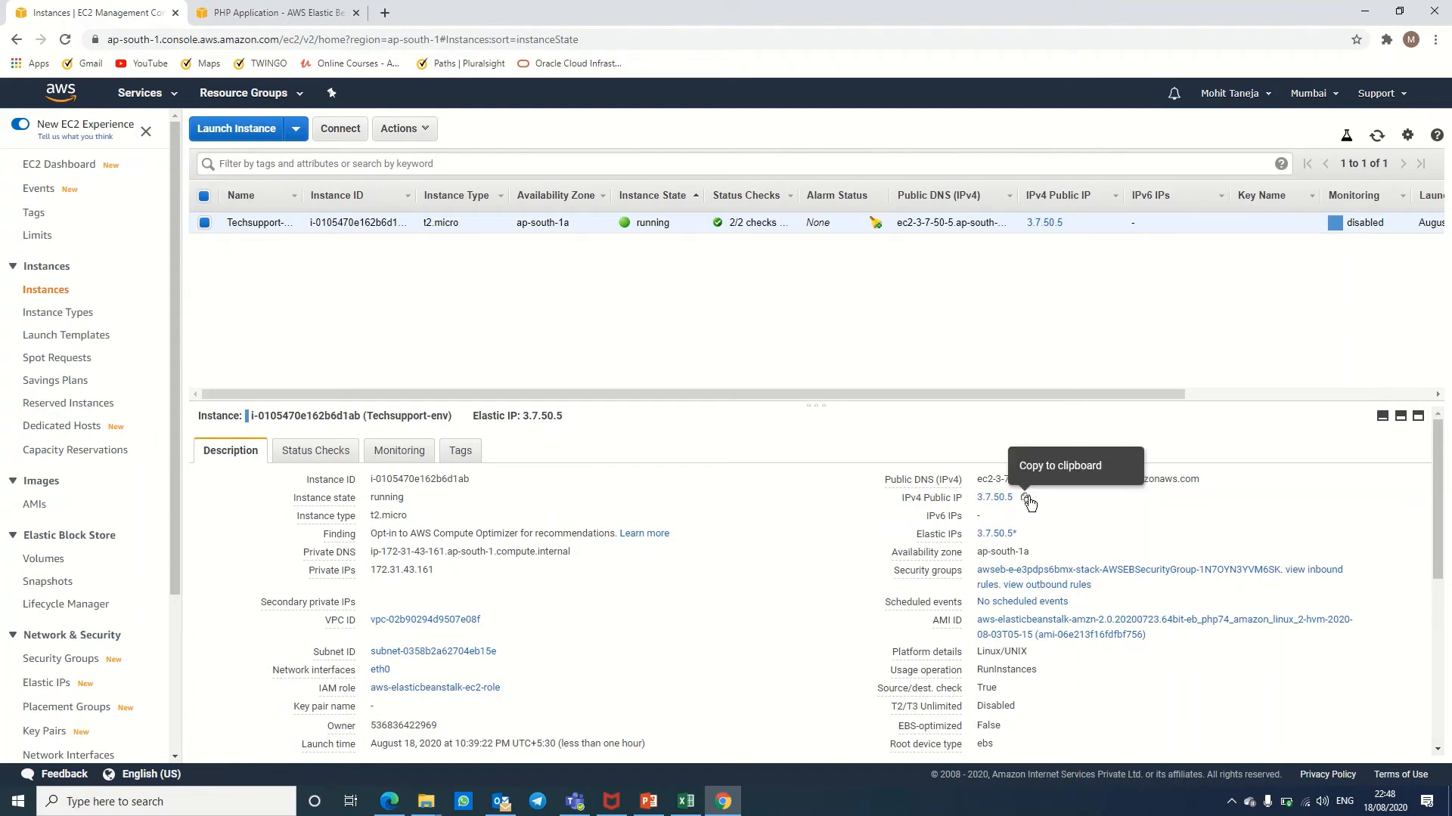
{"action": "left_click", "coordinate": [1024, 499]}
{"action": "left_click", "coordinate": [385, 12]}
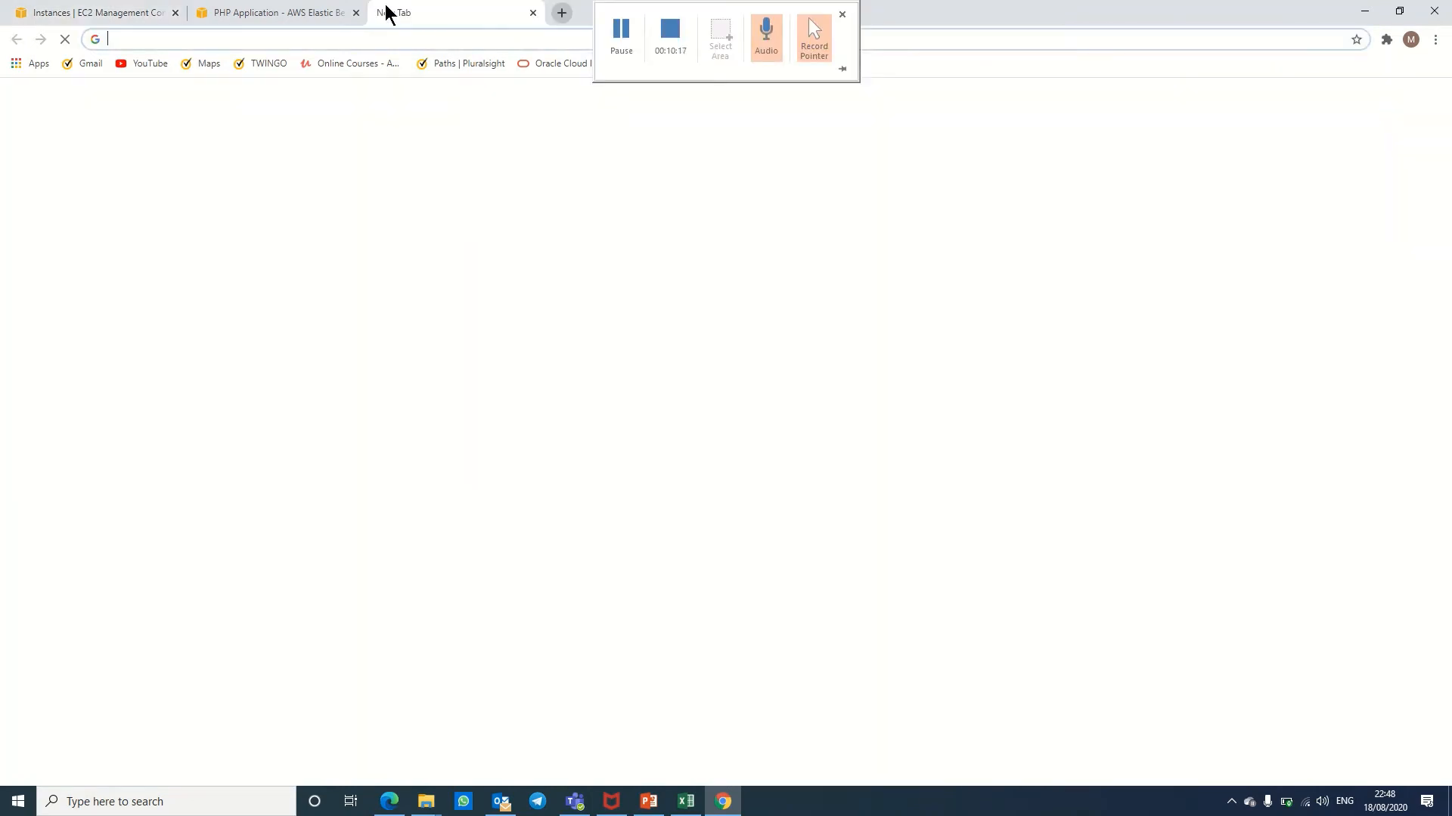
{"action": "key", "text": "ctrl+v"}
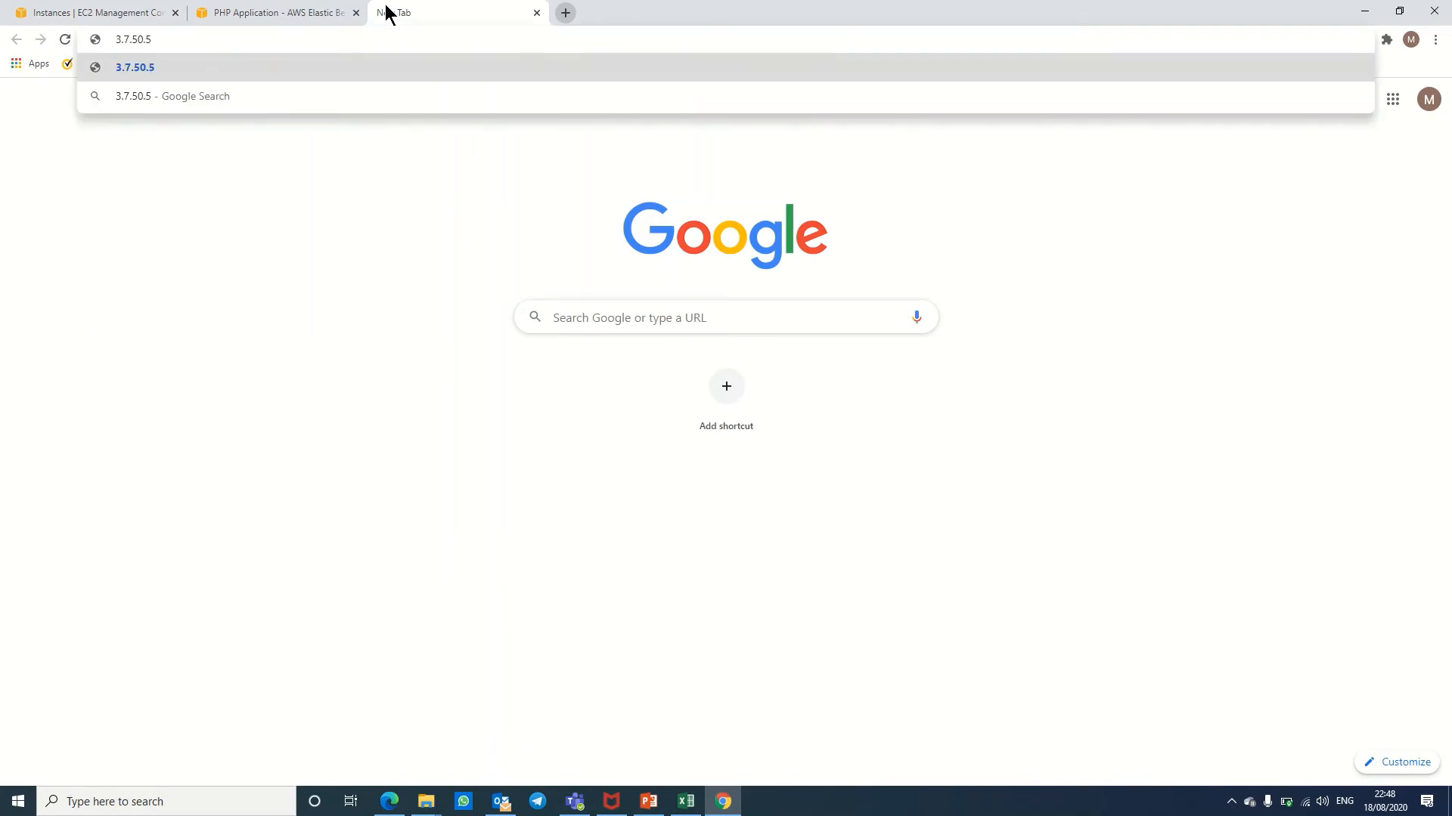
{"action": "key", "text": "Return"}
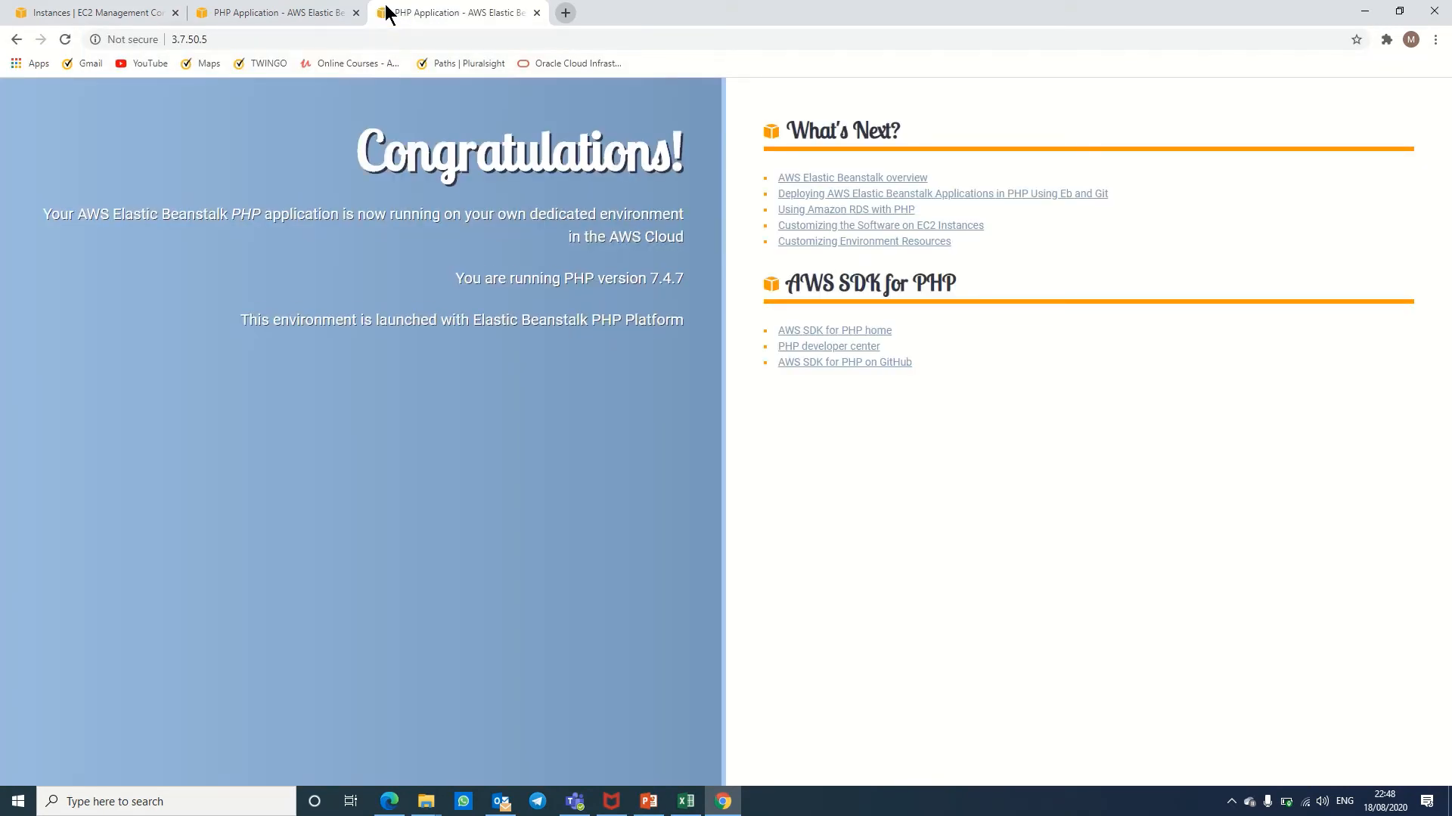
{"action": "left_click", "coordinate": [72, 13]}
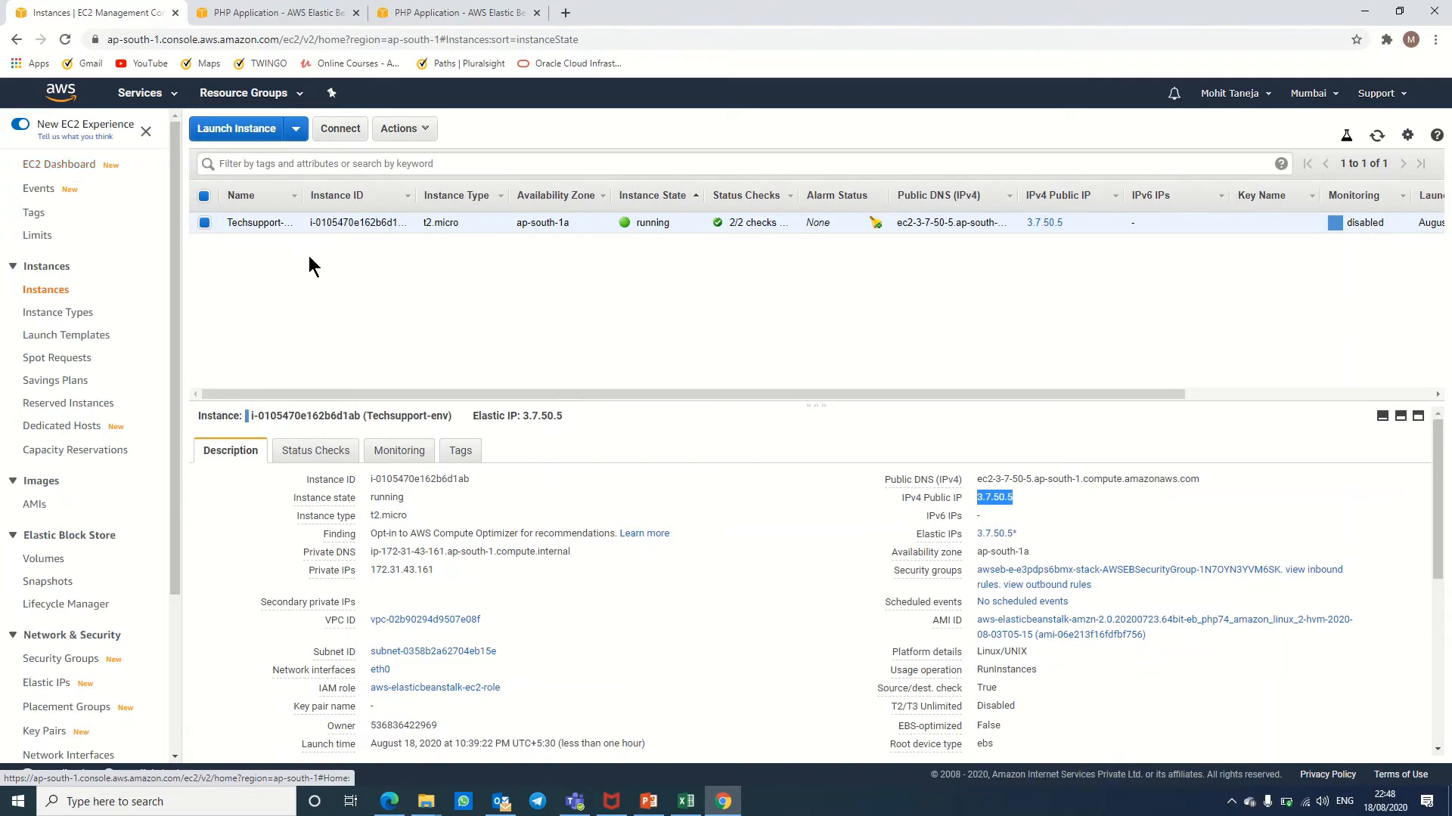
Step: Inspect the outbound and inbound rules of security group sg-0e4112bc14c8e6ad4, then return to the EC2 Dashboard
{"action": "left_click", "coordinate": [79, 169]}
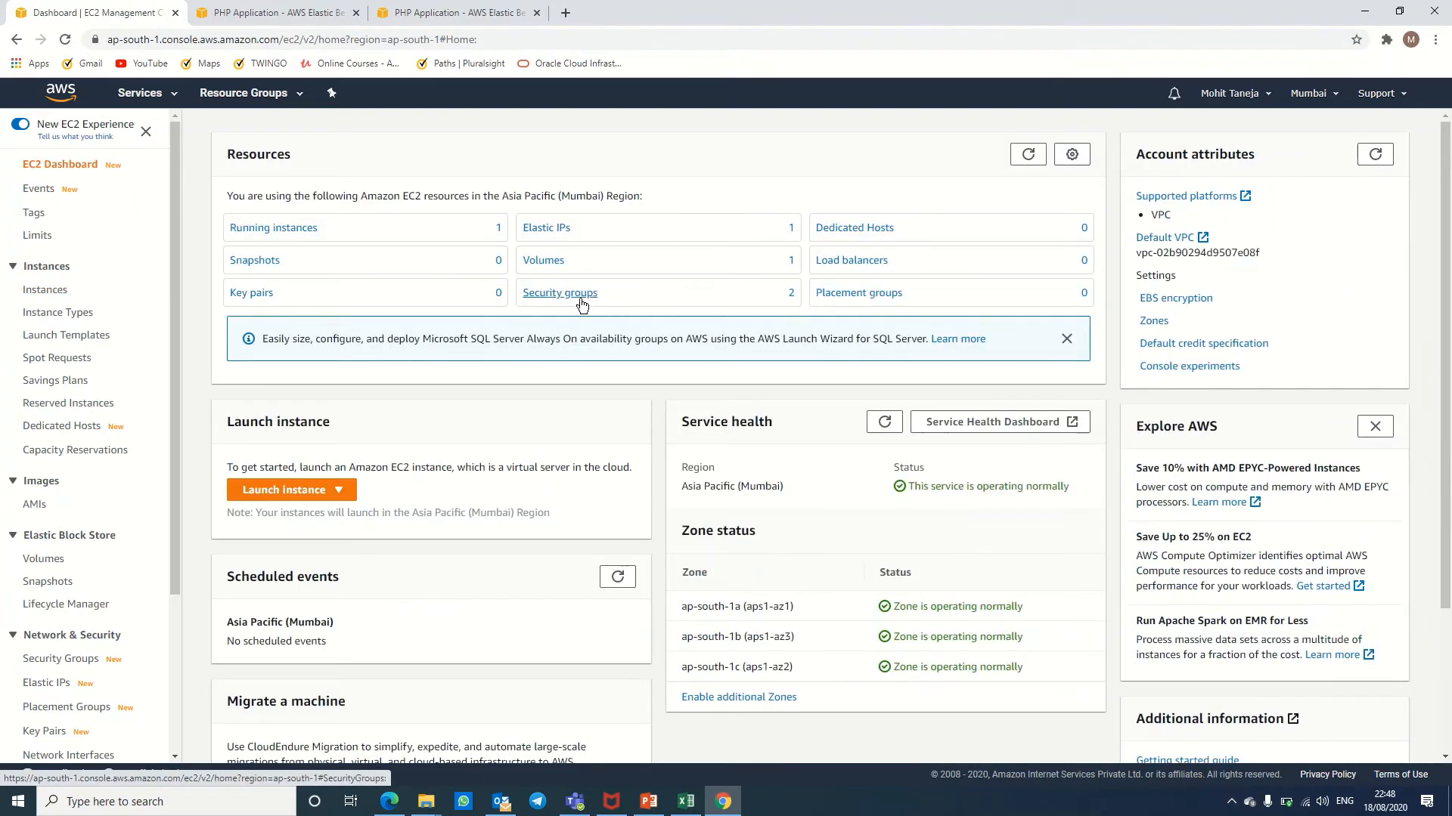
{"action": "left_click", "coordinate": [576, 295]}
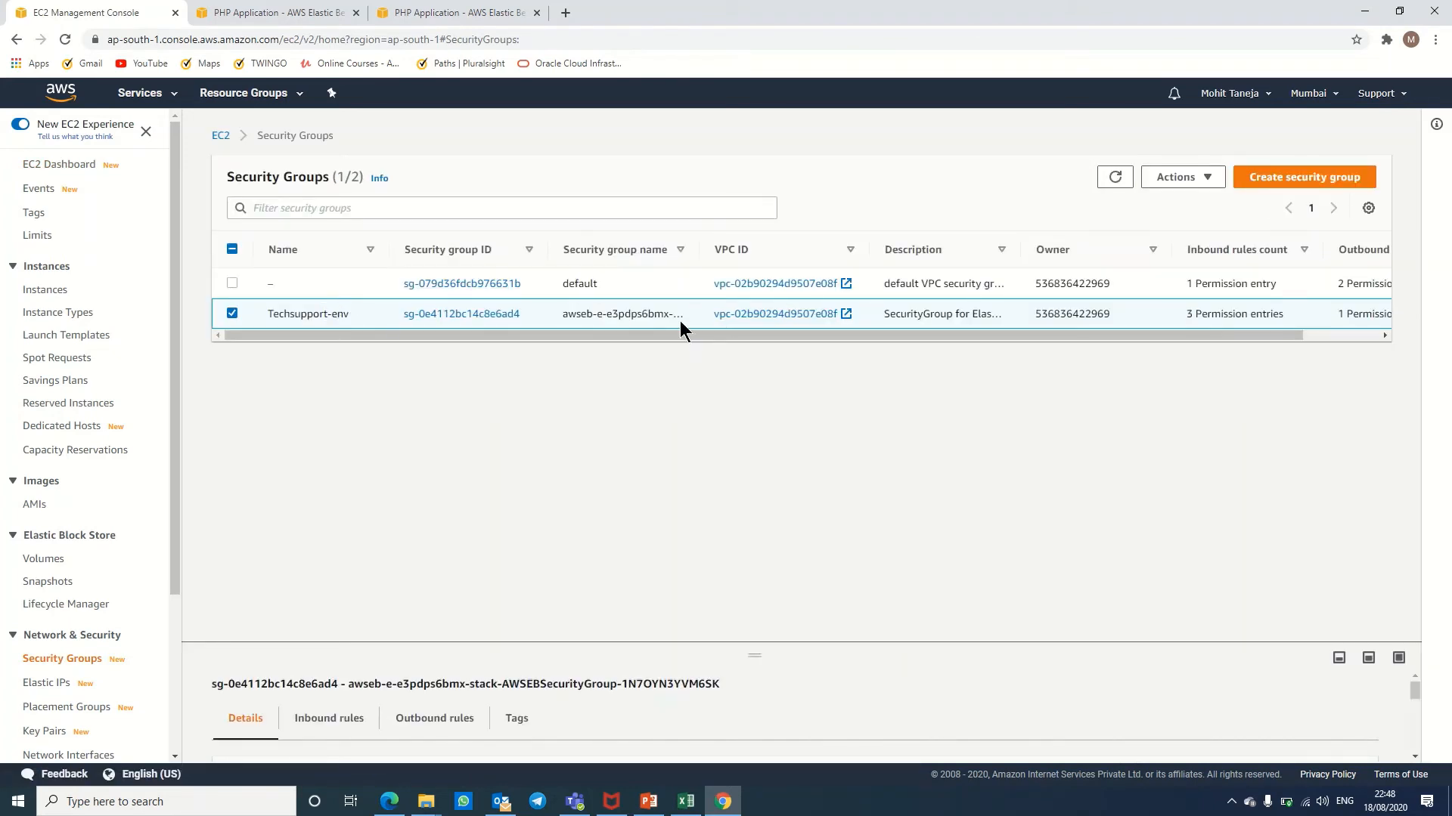
{"action": "left_click", "coordinate": [514, 314]}
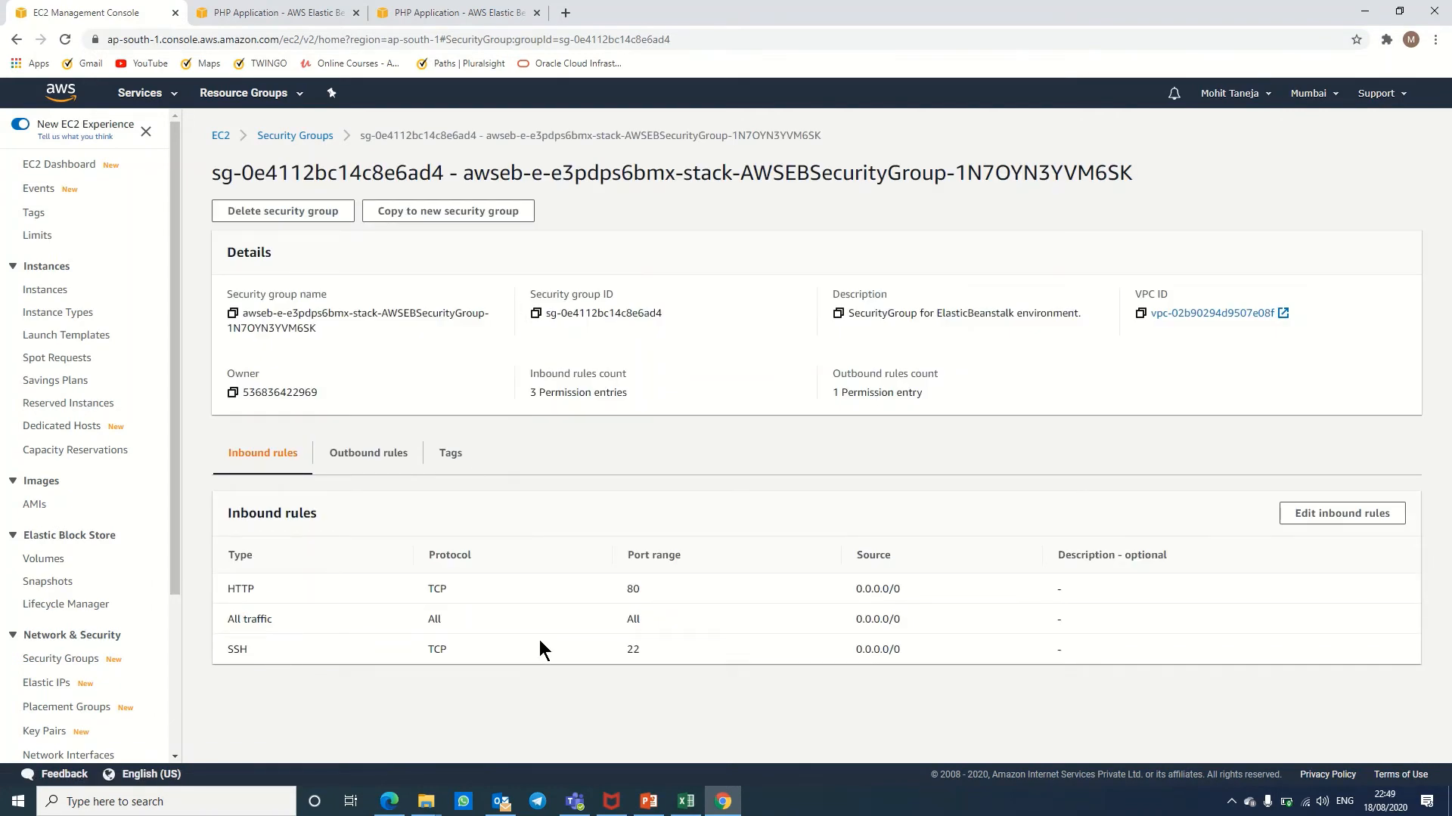
{"action": "left_click", "coordinate": [344, 454]}
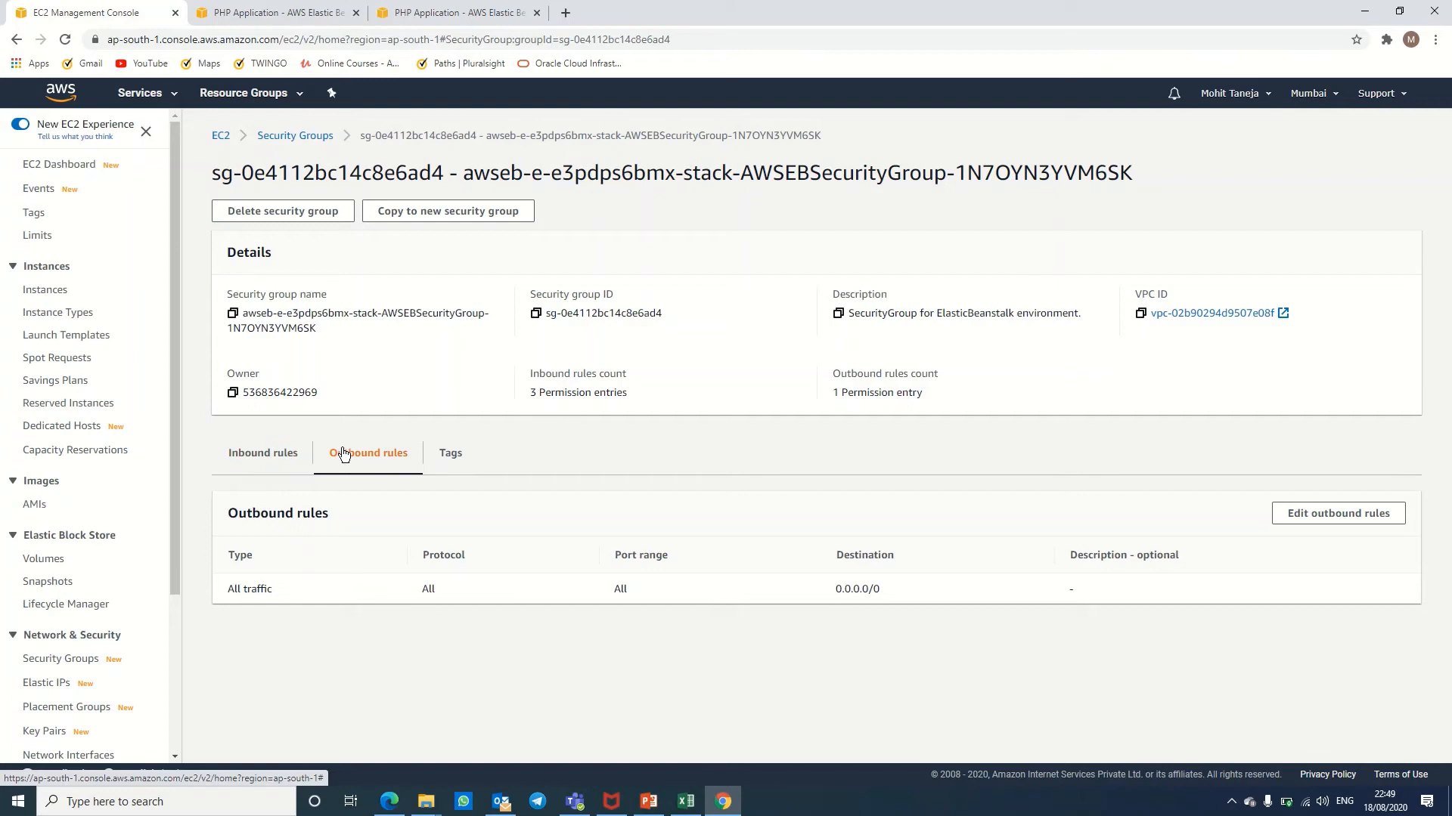
{"action": "left_click", "coordinate": [294, 456]}
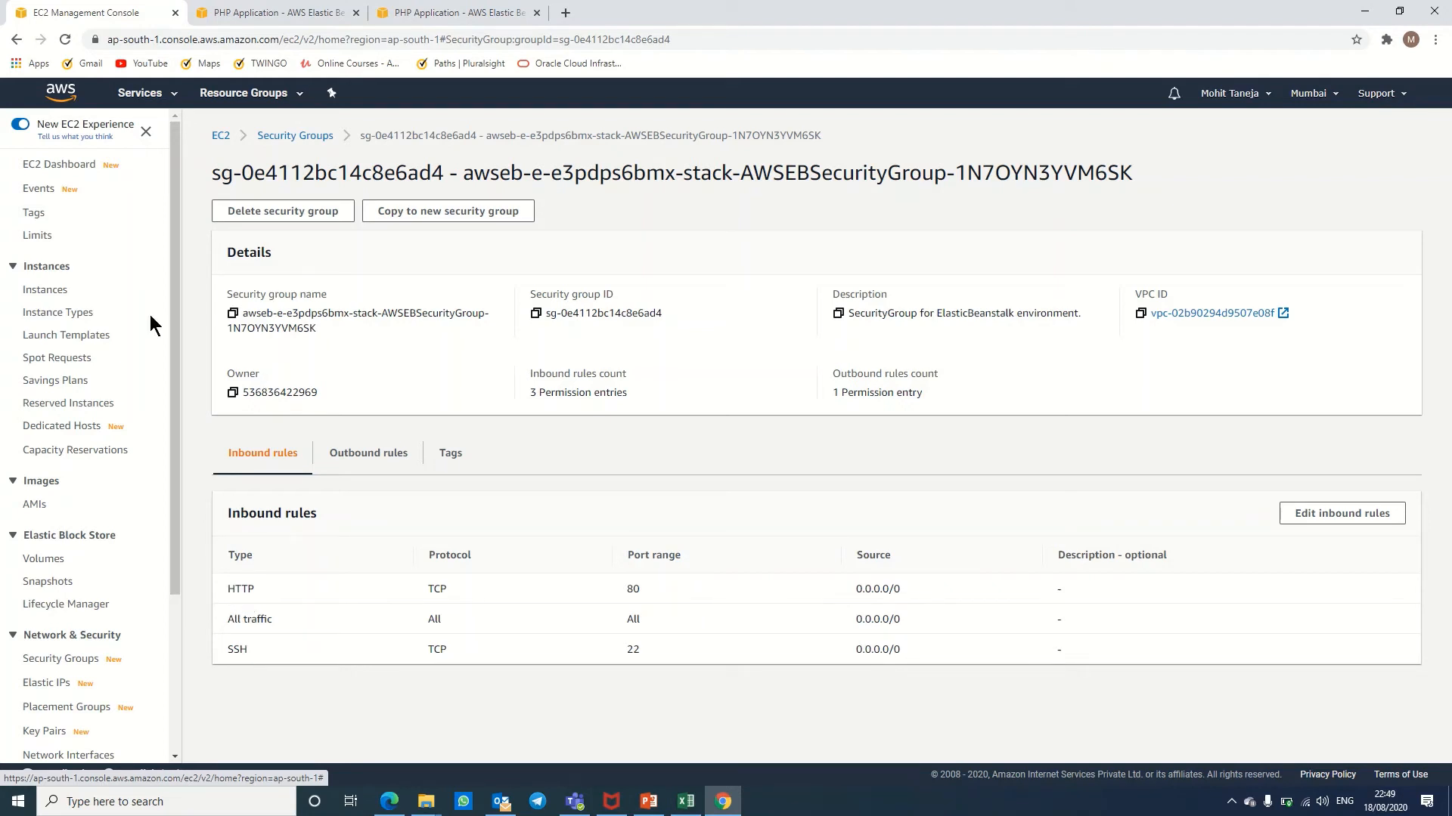
{"action": "left_click", "coordinate": [62, 165]}
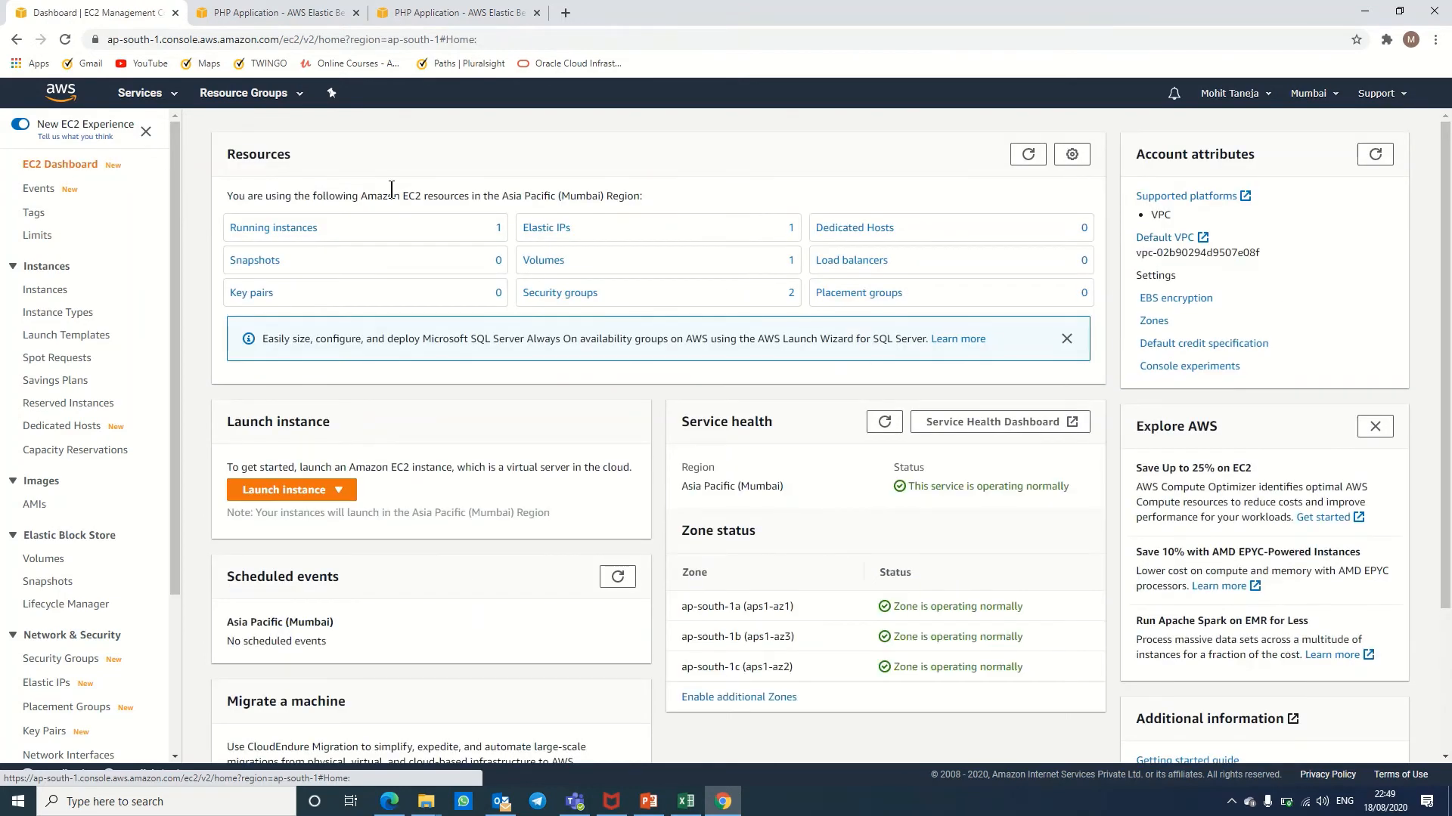
Step: Open an EC2 Instance Connect session as root on the Techsupport instance, then show the Congratulations page
{"action": "left_click", "coordinate": [301, 227]}
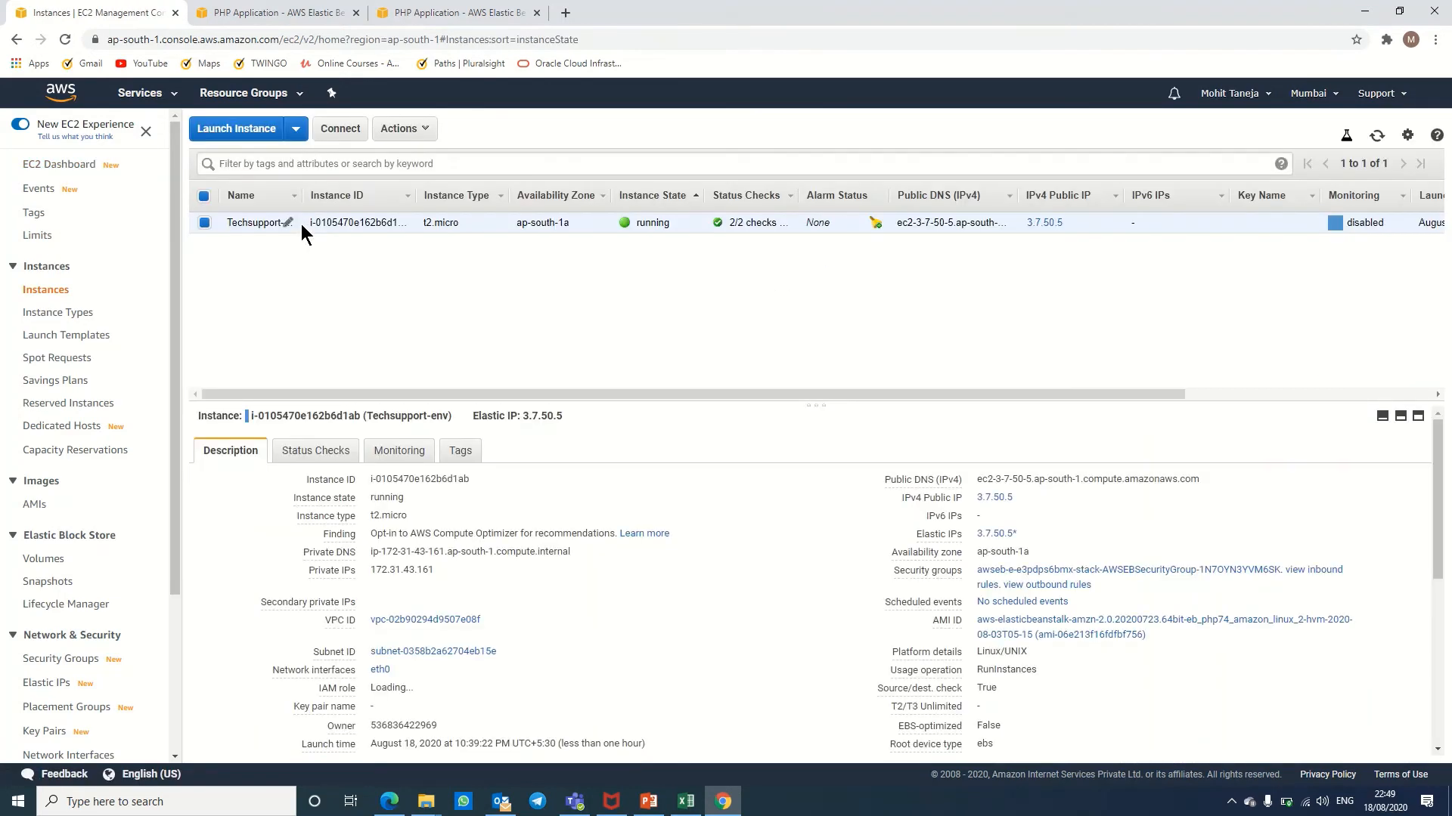
{"action": "left_click", "coordinate": [331, 134]}
{"action": "left_click", "coordinate": [700, 214]}
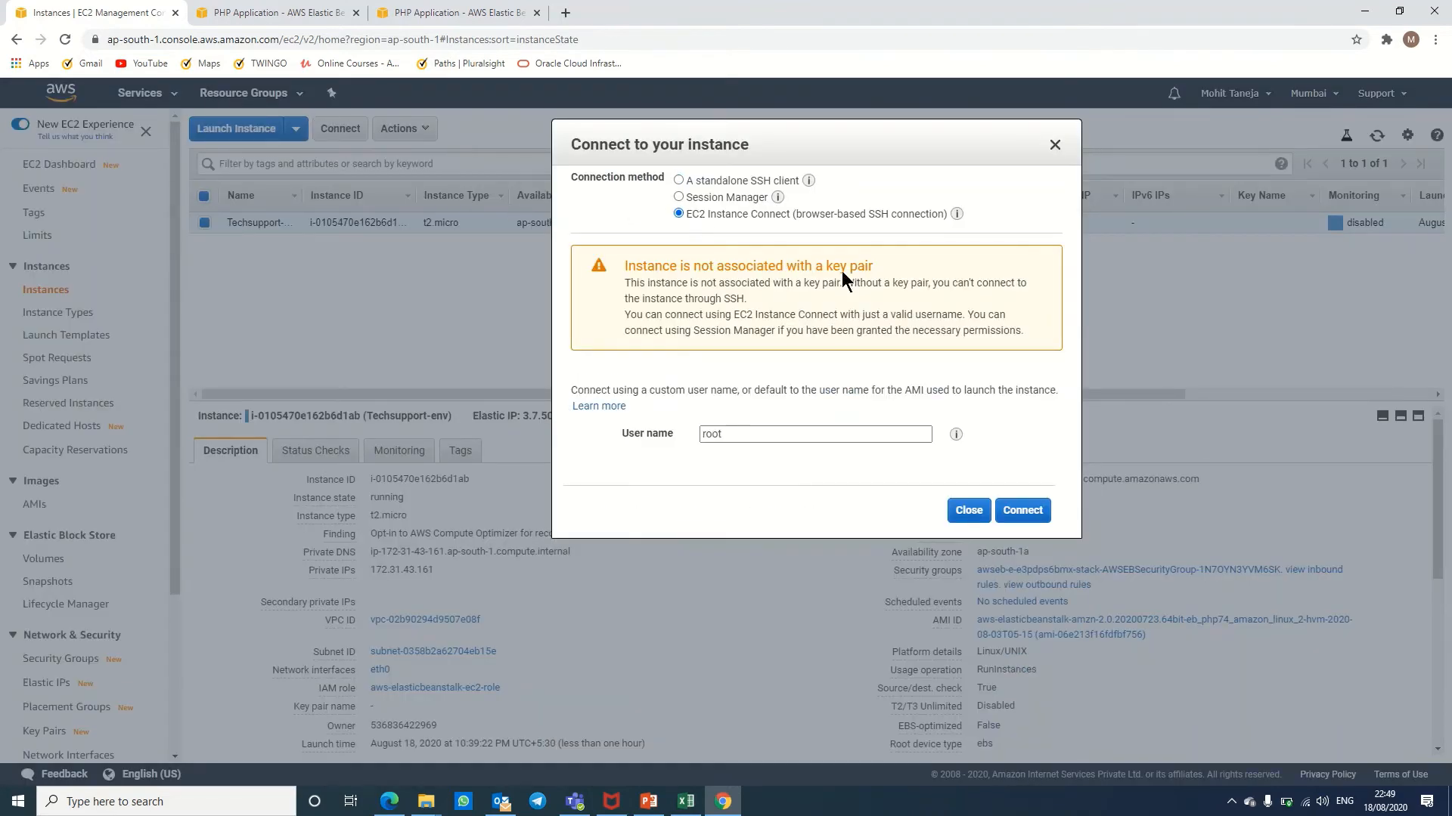
{"action": "left_click", "coordinate": [1023, 509]}
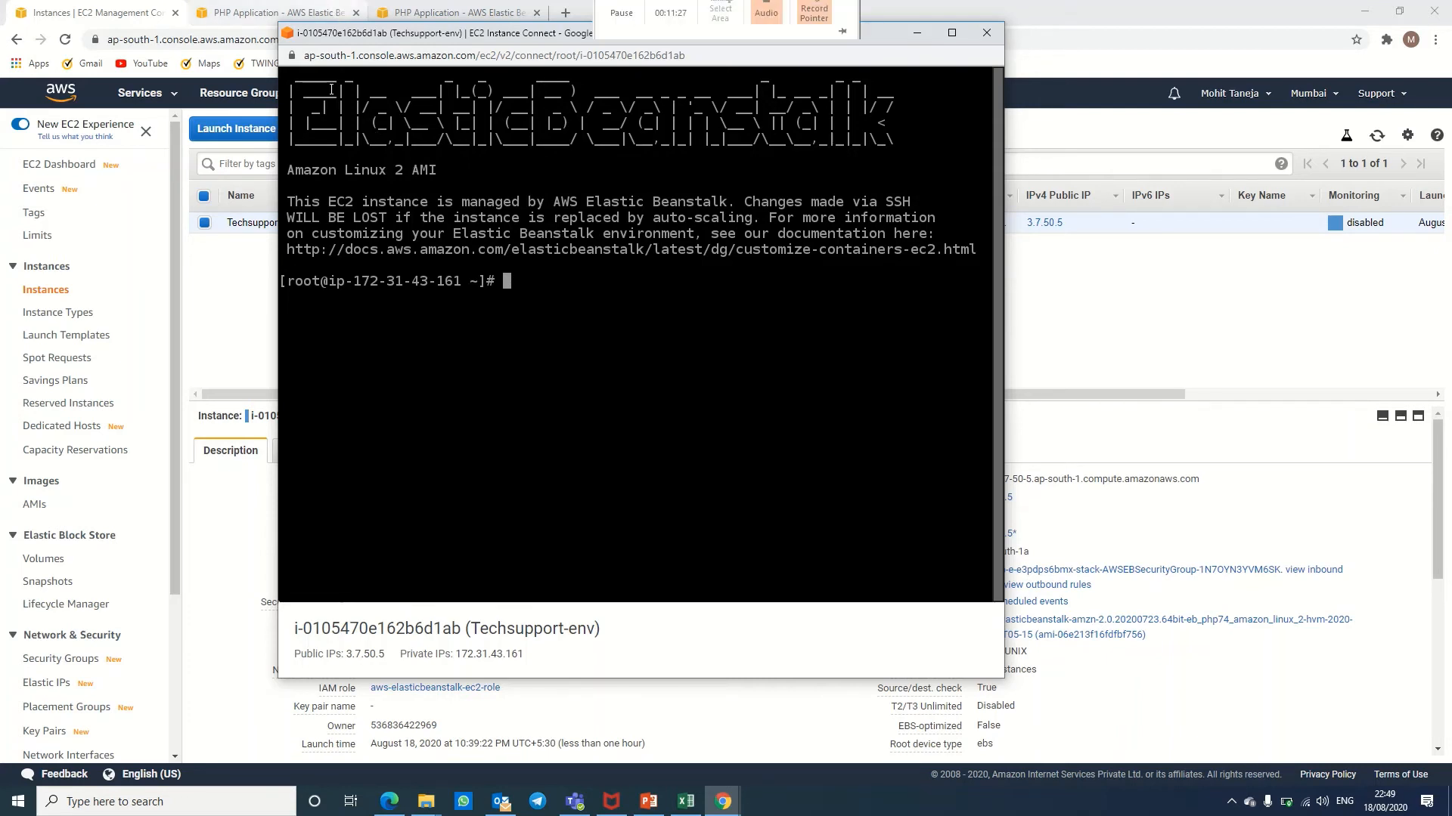
{"action": "left_click_drag", "start_coordinate": [369, 35], "coordinate": [605, 75]}
{"action": "left_click", "coordinate": [262, 13]}
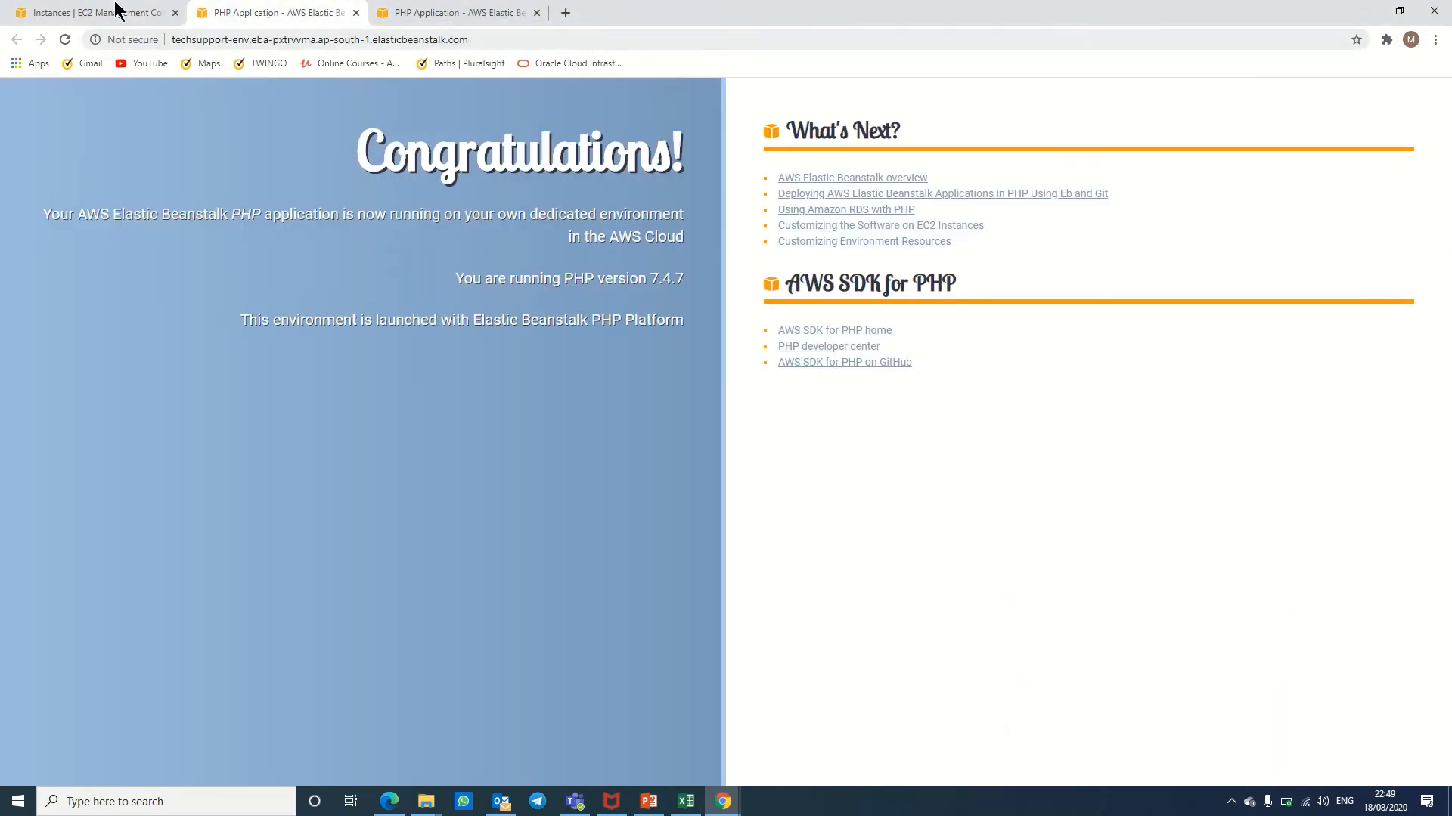
Step: Compare the app pages at the environment URL and at IP 3.7.50.5
{"action": "left_click", "coordinate": [88, 15]}
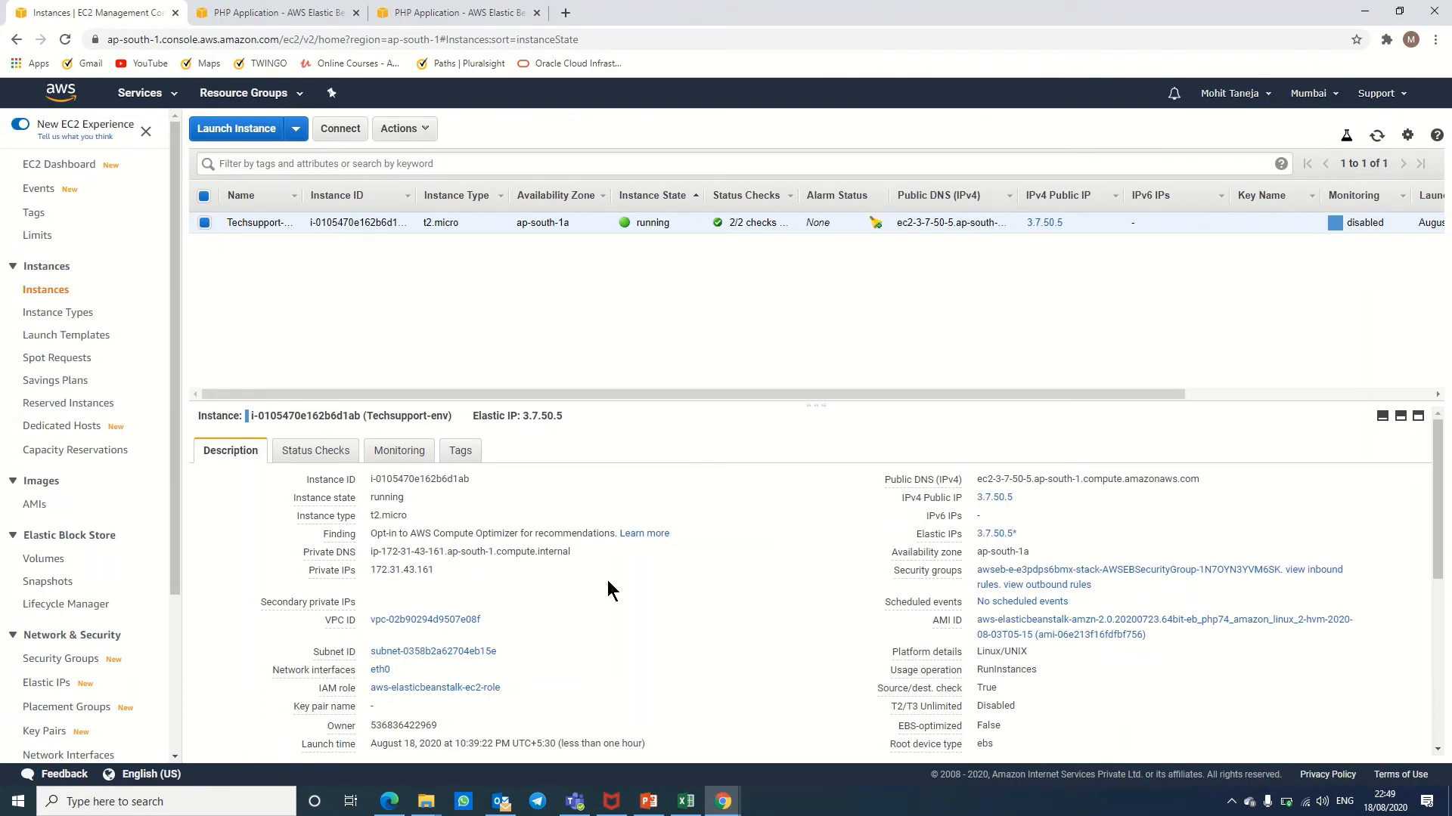
{"action": "left_click", "coordinate": [284, 13]}
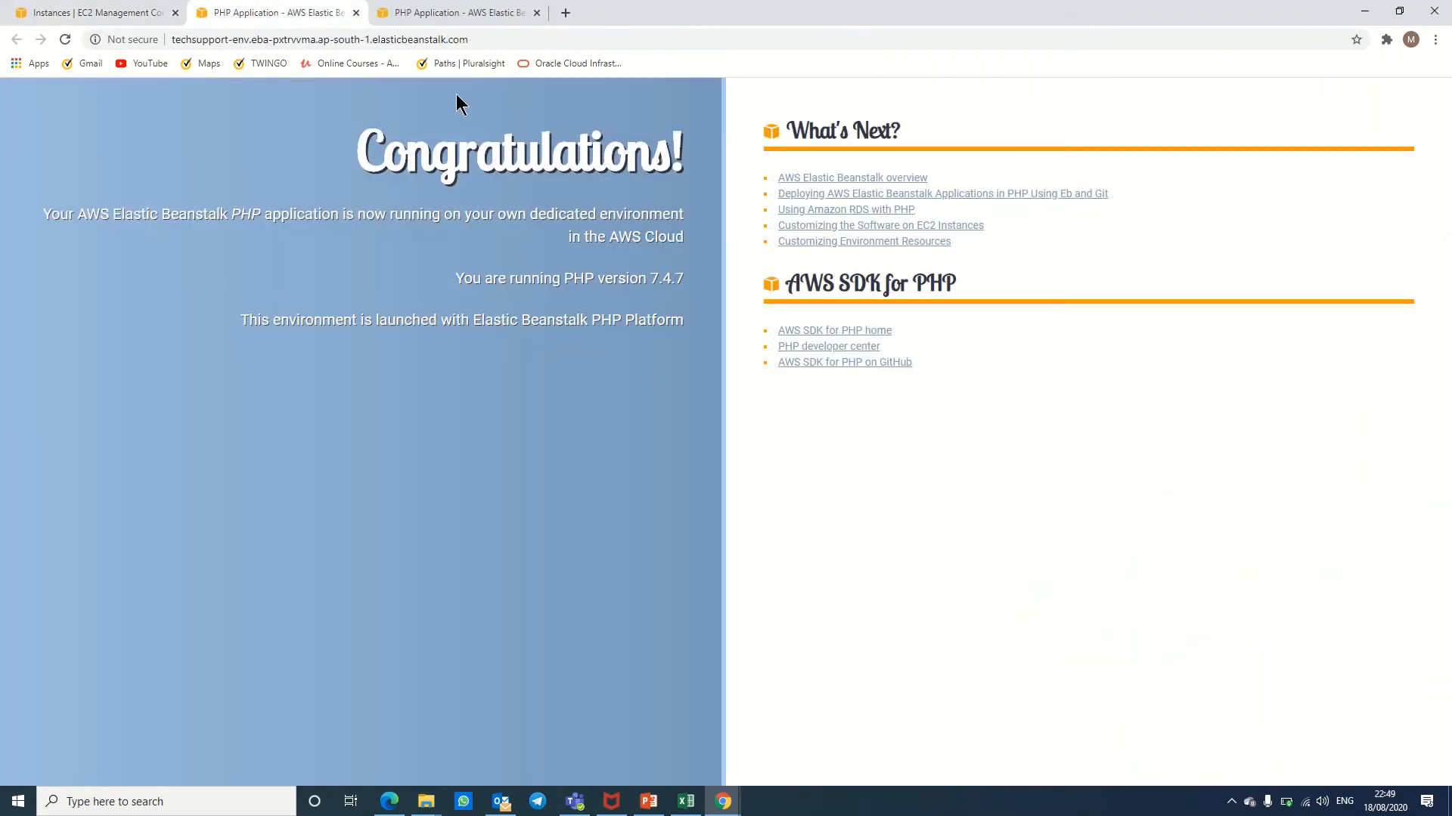
{"action": "left_click", "coordinate": [476, 15]}
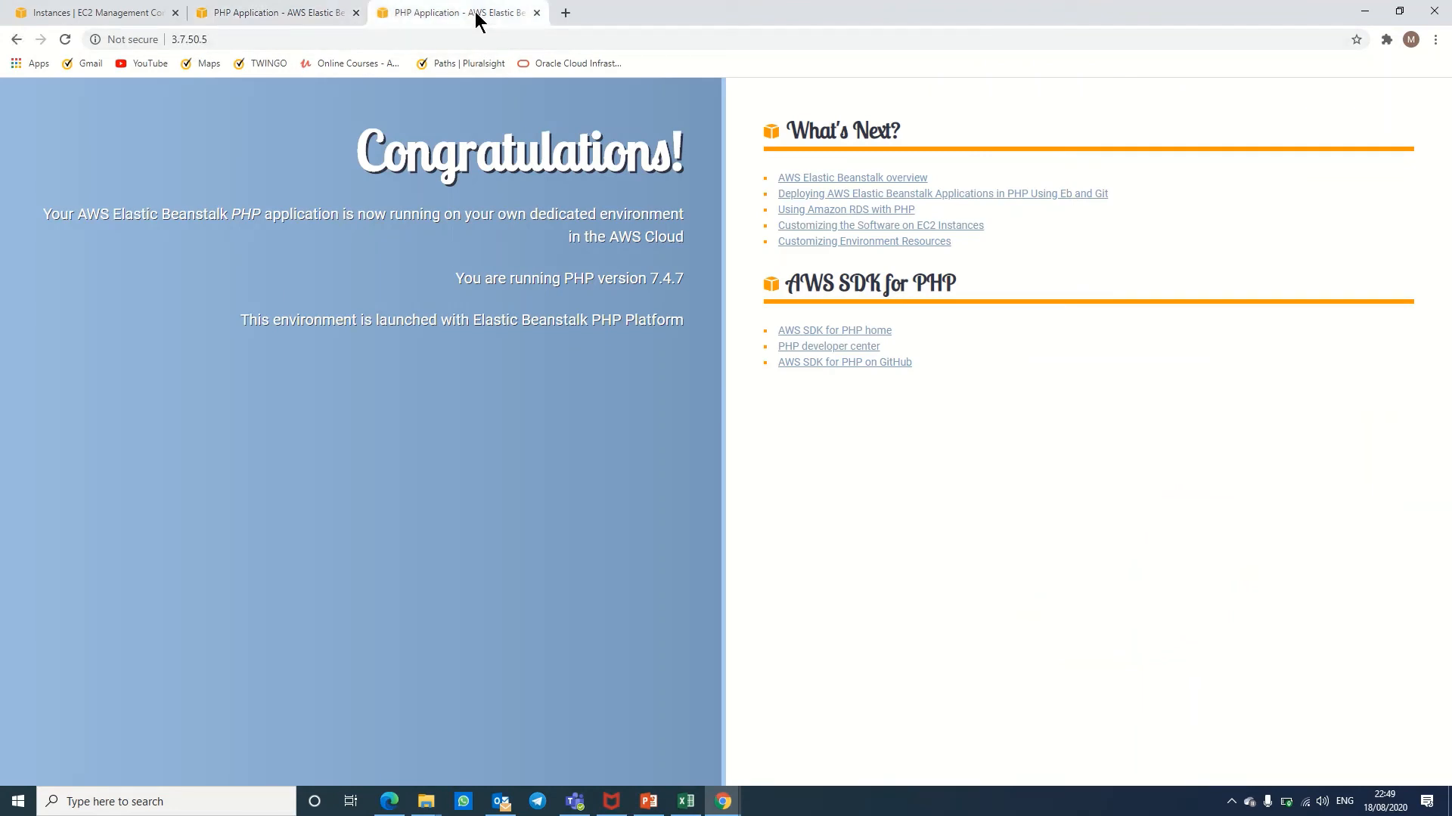
{"action": "left_click", "coordinate": [314, 12]}
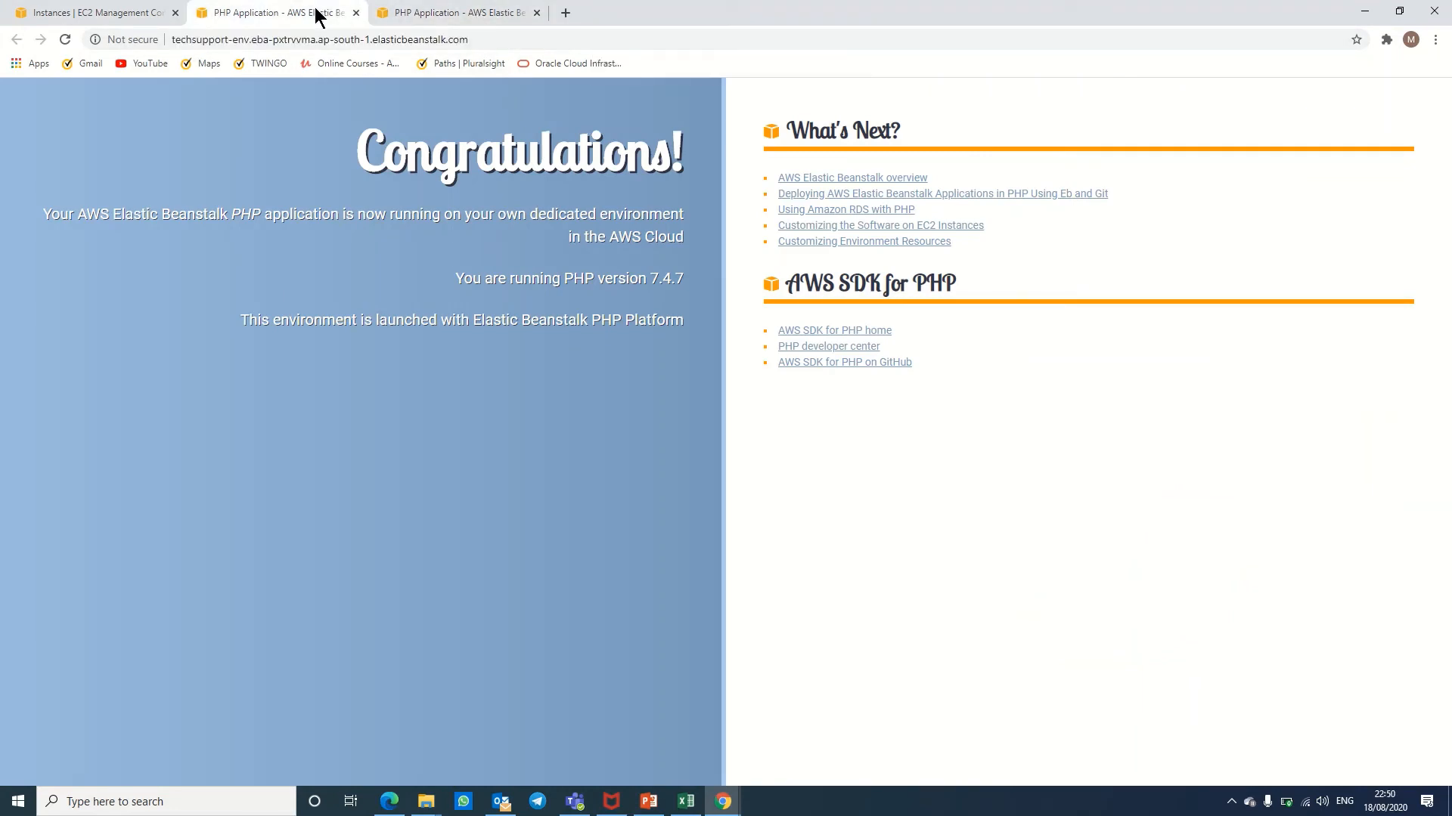
Step: Browse the address-bar suggestions for the environment URL, then return to the EC2 instance list
{"action": "left_click", "coordinate": [541, 40]}
{"action": "key", "text": "Down"}
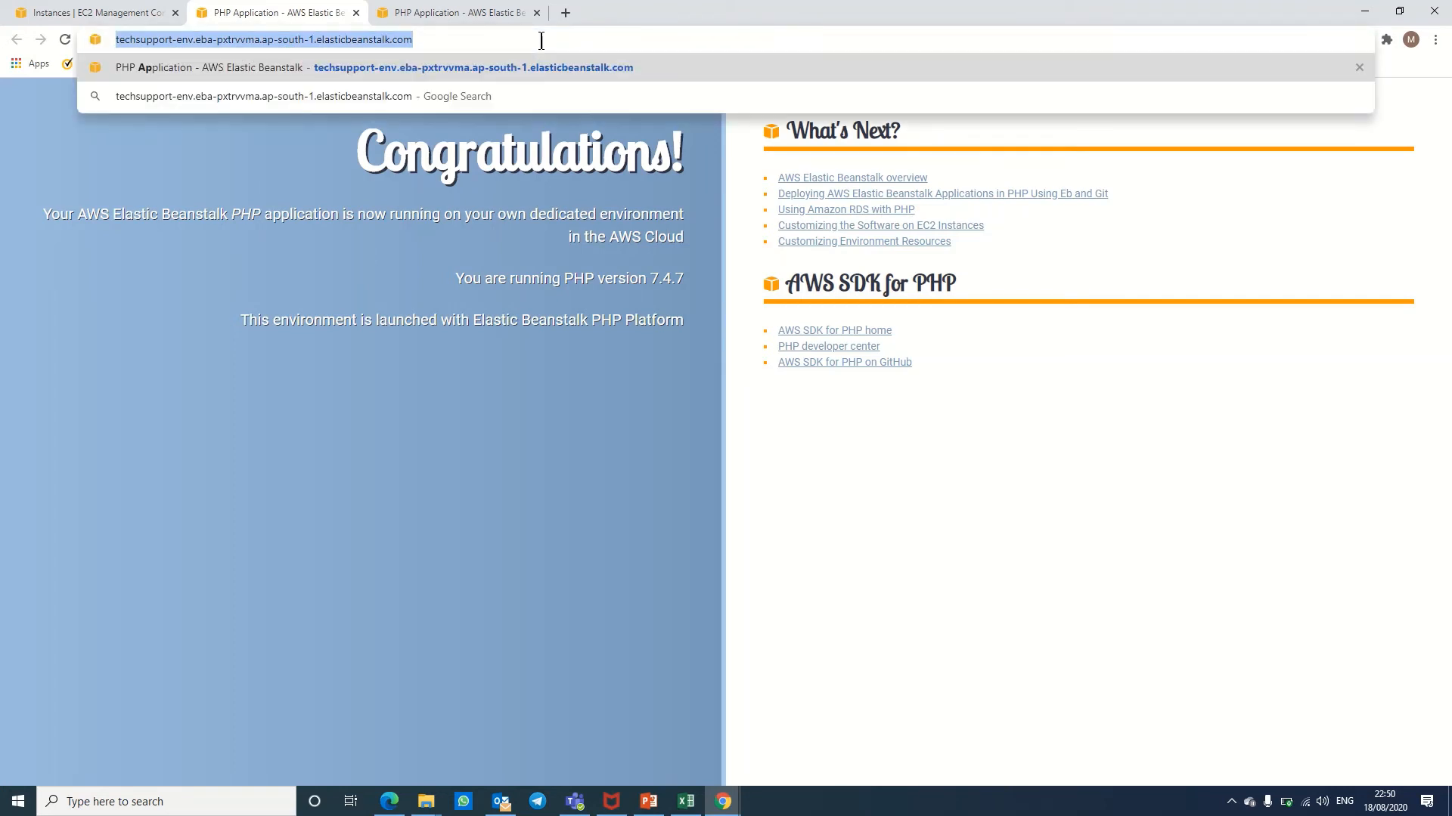
{"action": "key", "text": "Down"}
{"action": "key", "text": "Up"}
{"action": "right_click", "coordinate": [982, 418]}
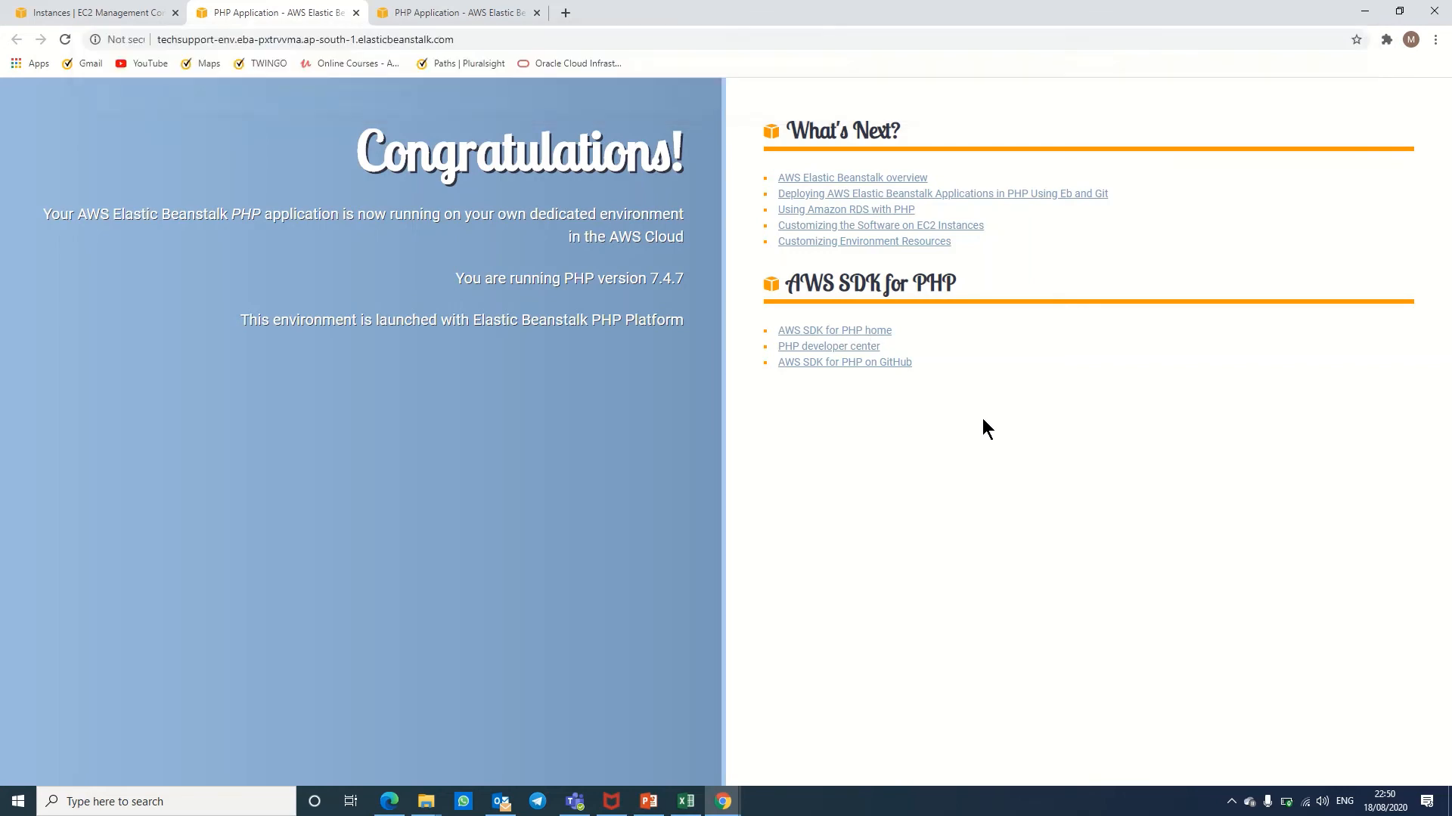
{"action": "left_click", "coordinate": [98, 11]}
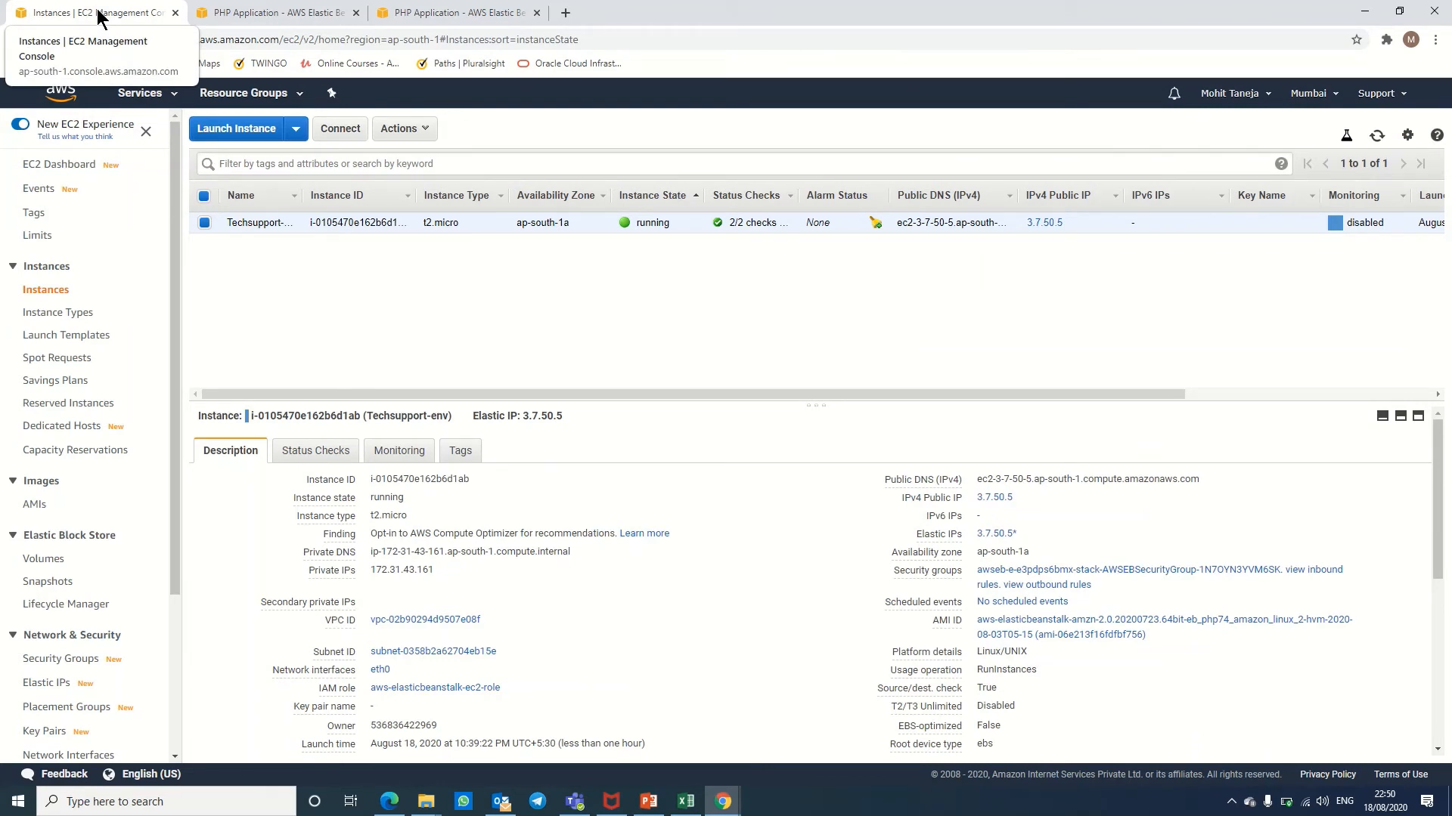
{"action": "left_click", "coordinate": [213, 8]}
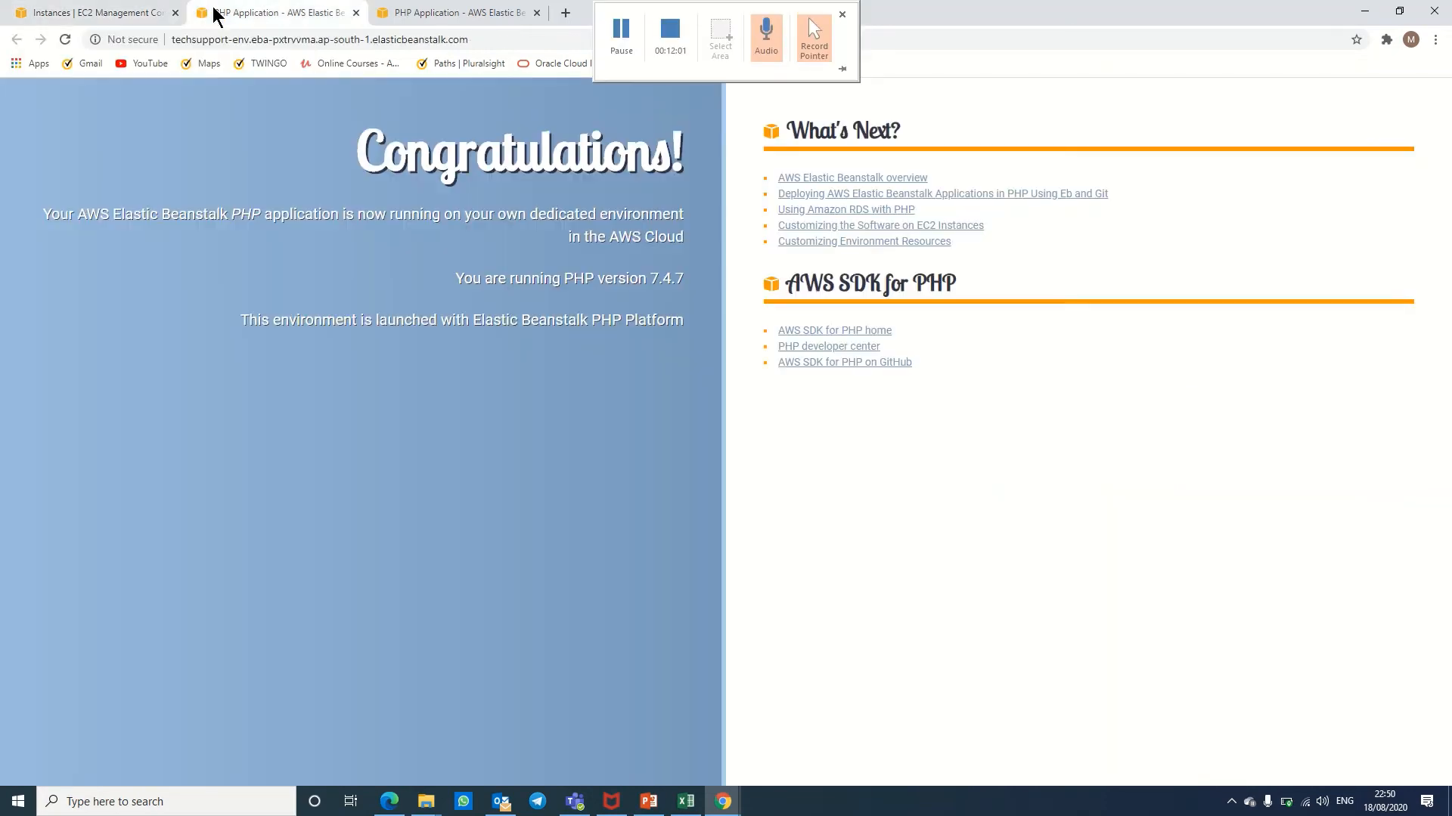
{"action": "left_click", "coordinate": [79, 11]}
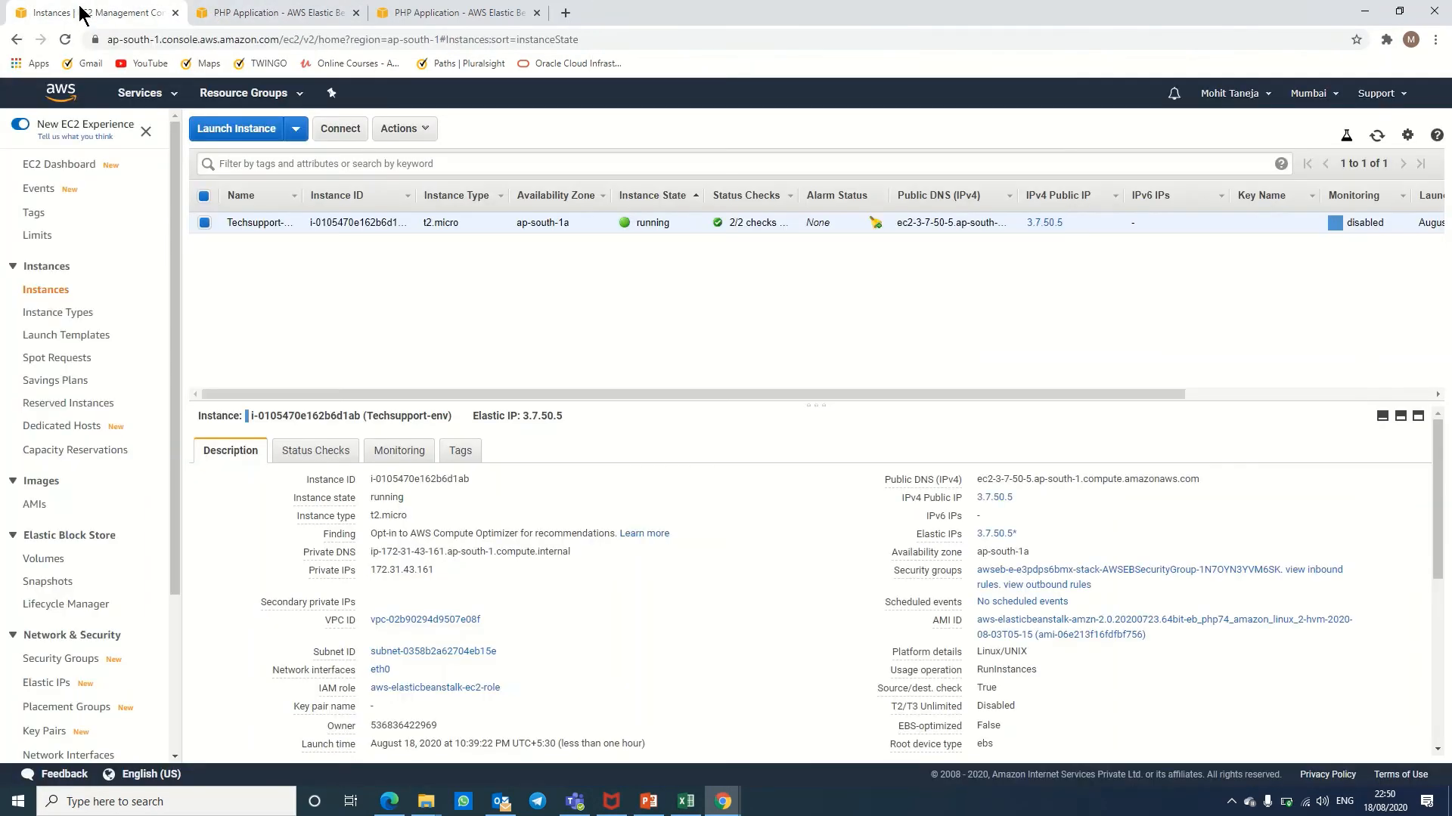
Step: Find Route 53 by searching 'rout' in Services and begin Register domain
{"action": "left_click", "coordinate": [141, 97]}
{"action": "type", "text": "rout"}
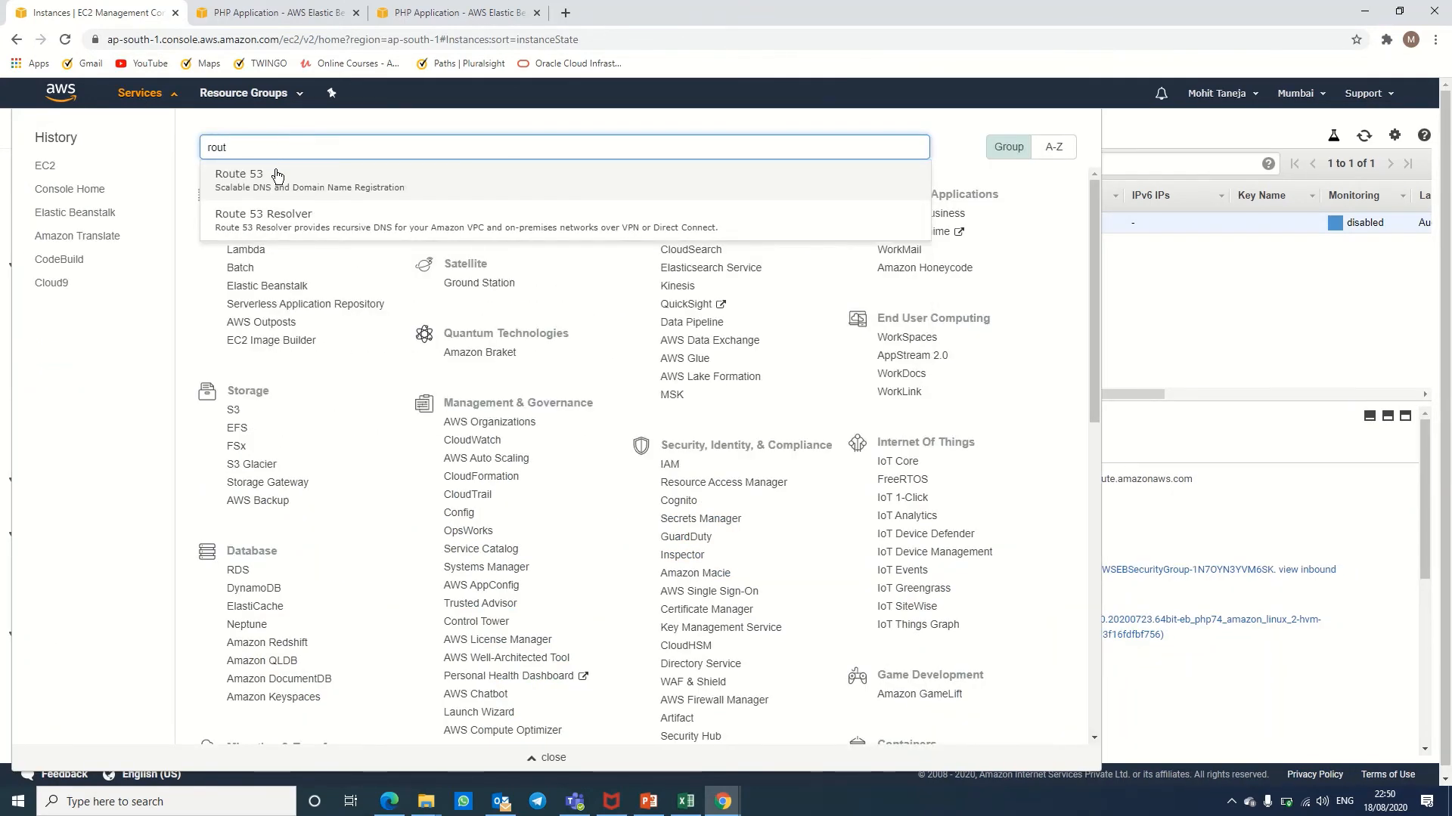
{"action": "left_click", "coordinate": [276, 176]}
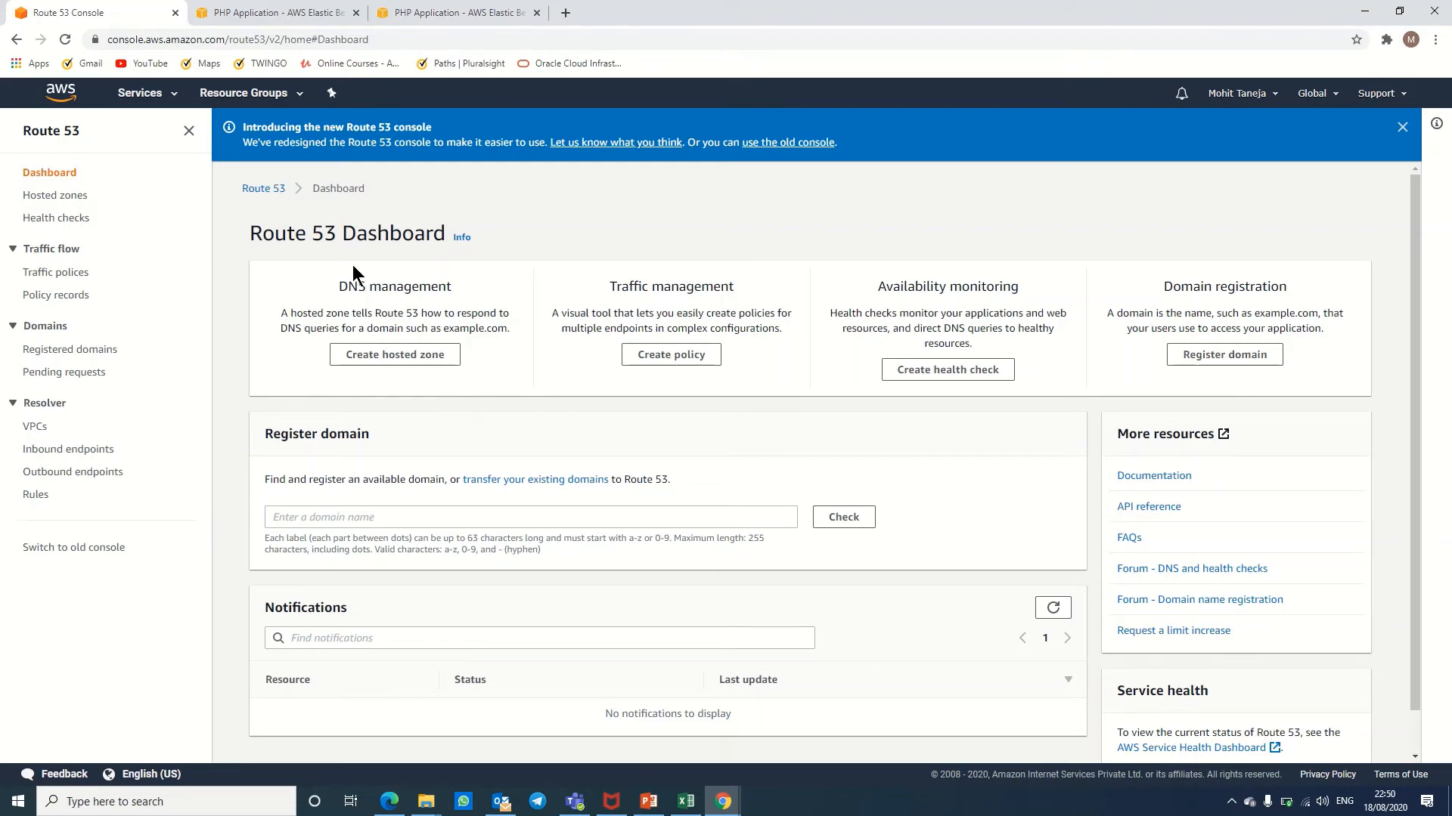
{"action": "left_click", "coordinate": [1246, 360]}
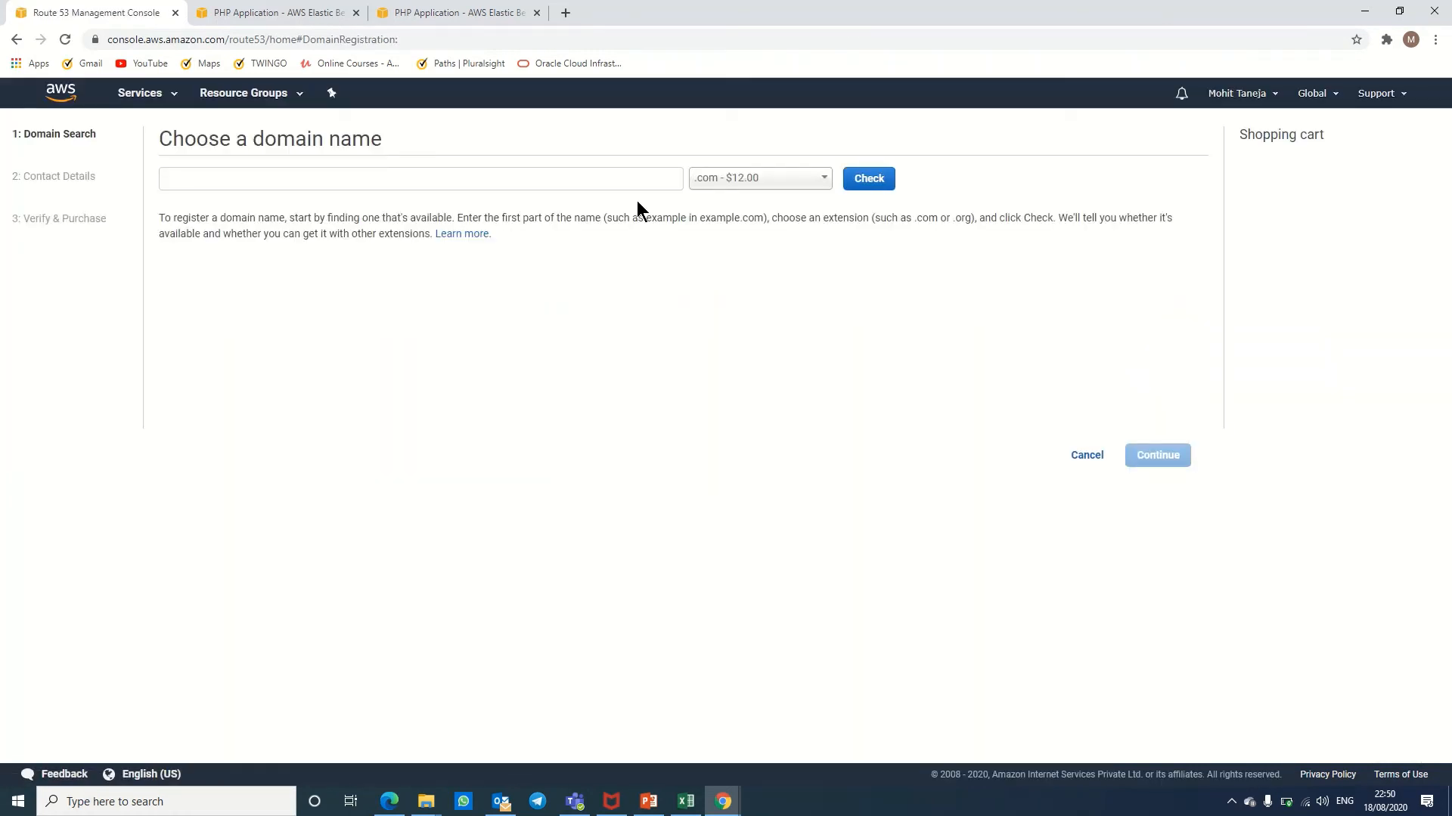
Step: Browse the domain extension list and prices, then cancel the registration
{"action": "left_click", "coordinate": [772, 182]}
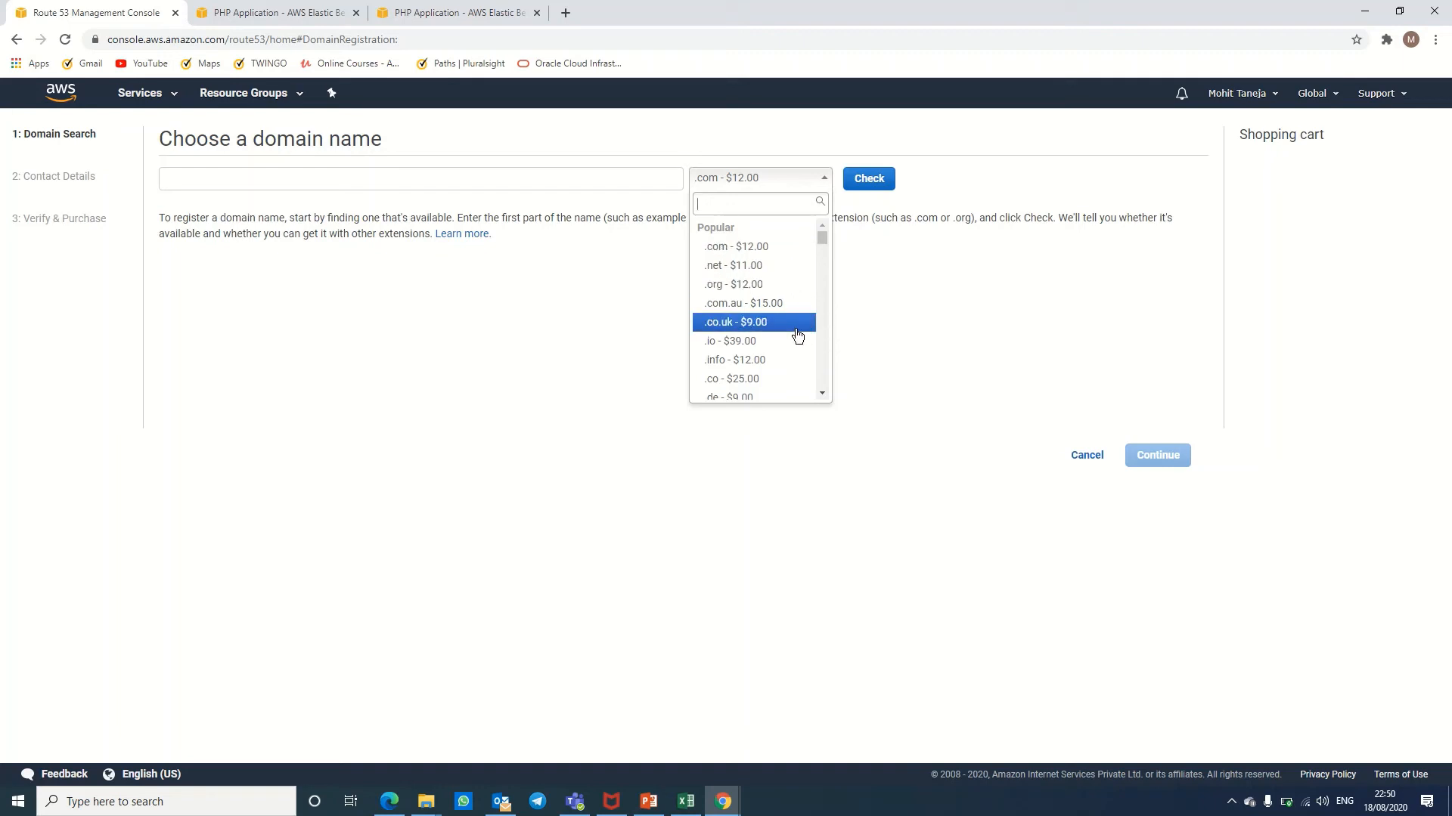
{"action": "key", "text": "Down"}
{"action": "key", "text": "Down"}
{"action": "key", "text": "Down"}
{"action": "key", "text": "Down"}
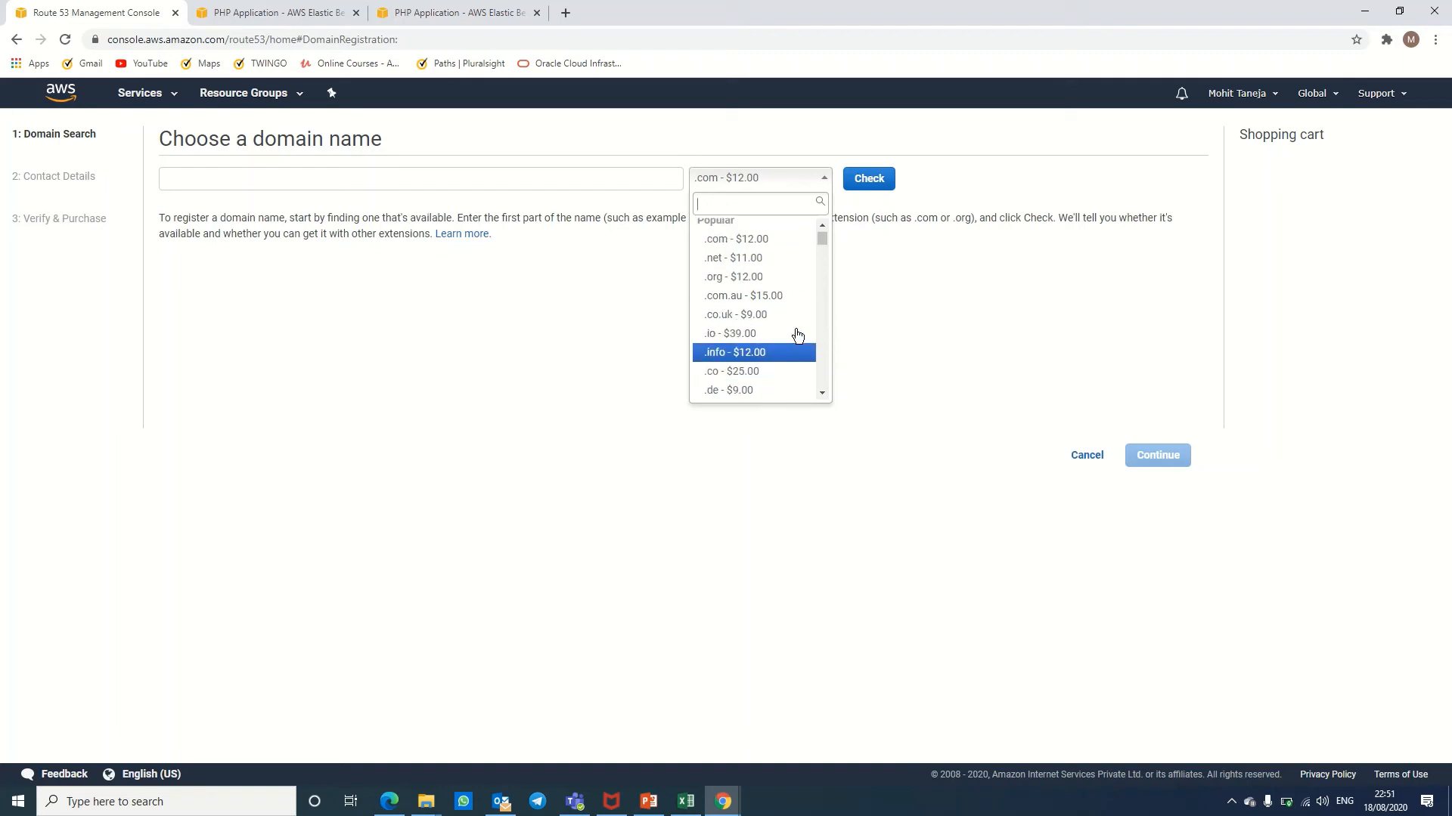
{"action": "key", "text": "Down"}
{"action": "key", "text": "Down"}
{"action": "key", "text": "Down"}
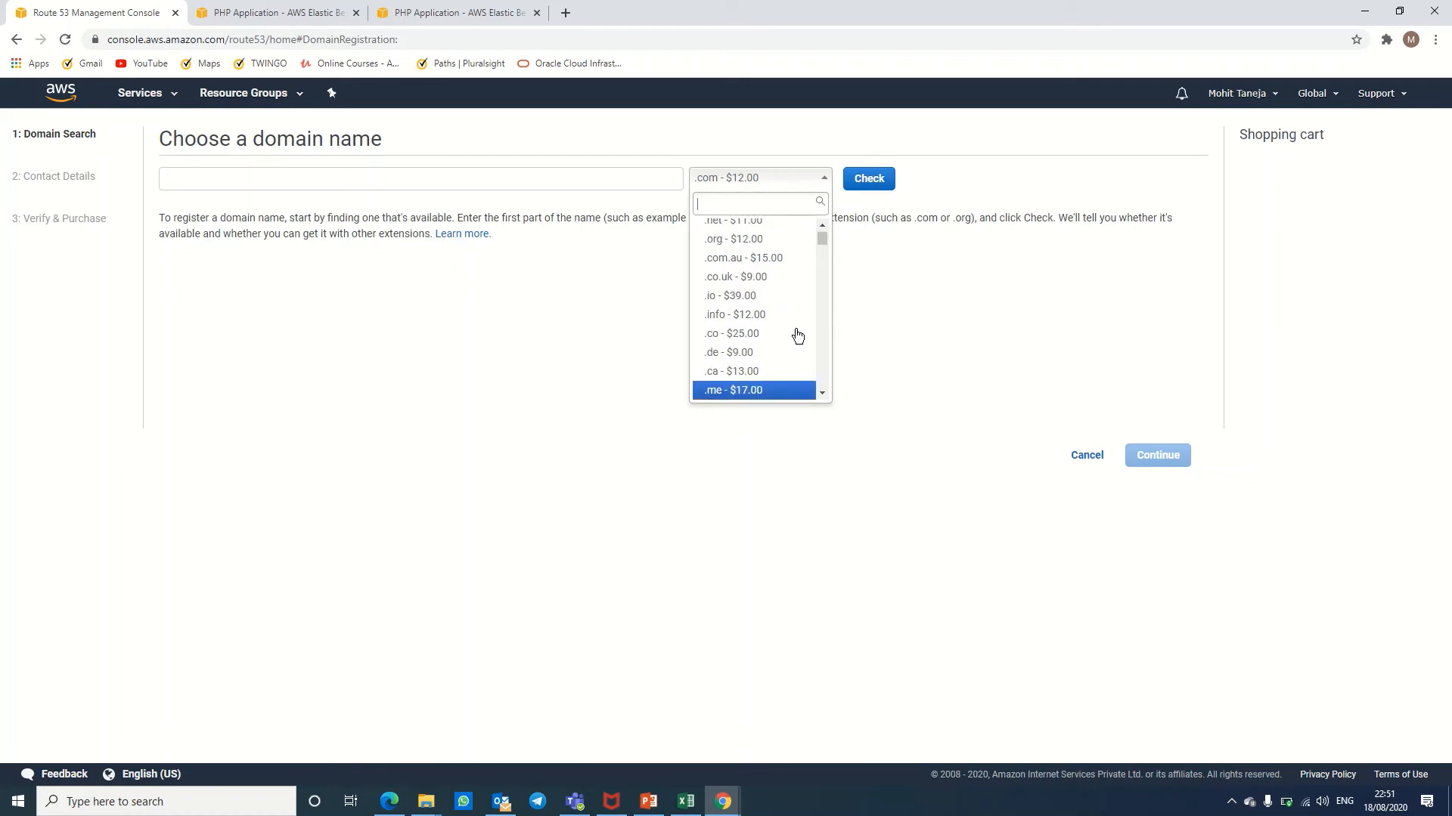
{"action": "key", "text": "Down"}
{"action": "key", "text": "Down"}
{"action": "key", "text": "Down"}
{"action": "key", "text": "Down"}
{"action": "key", "text": "Down"}
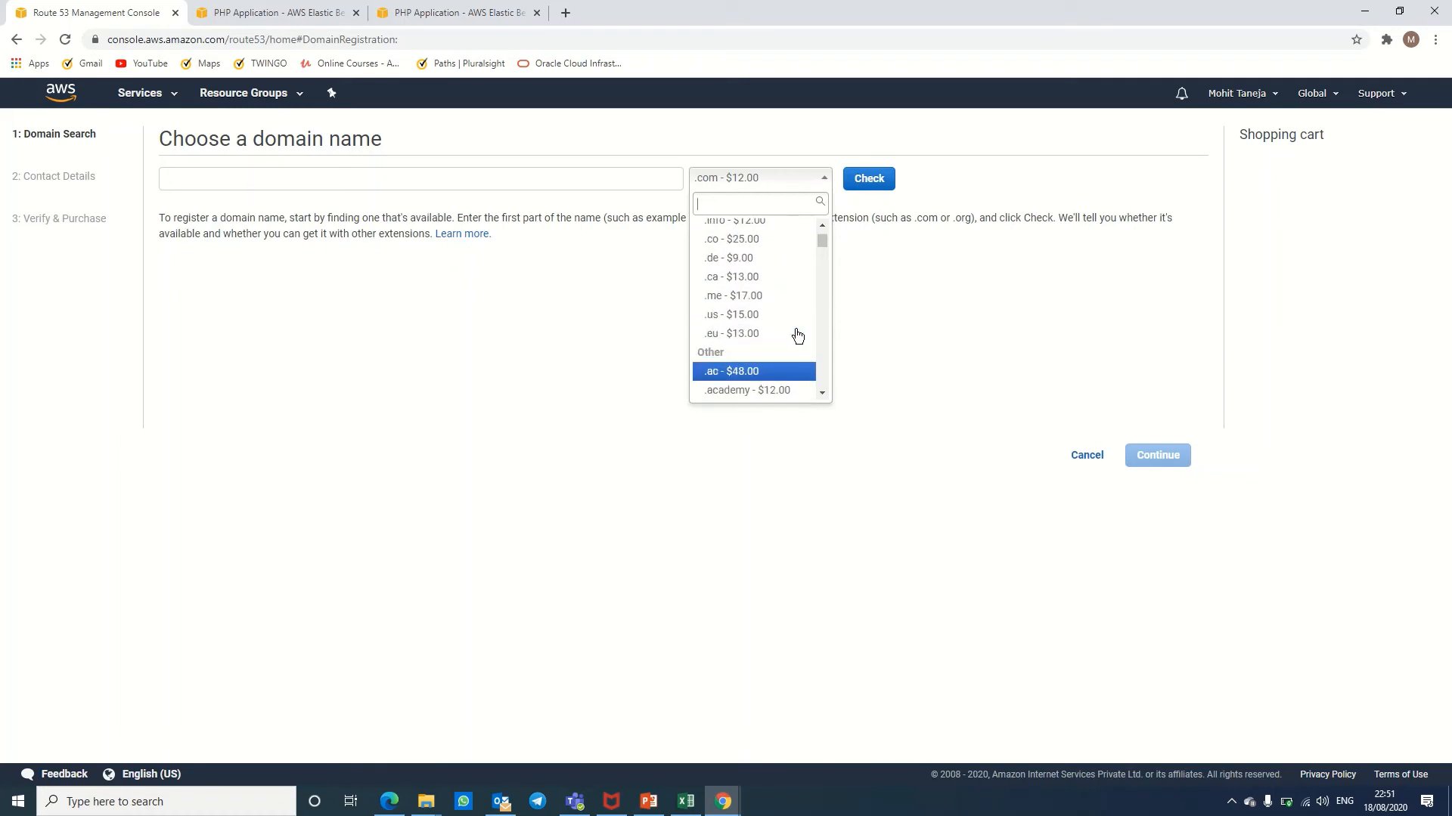
{"action": "key", "text": "Up"}
{"action": "left_click", "coordinate": [1004, 315]}
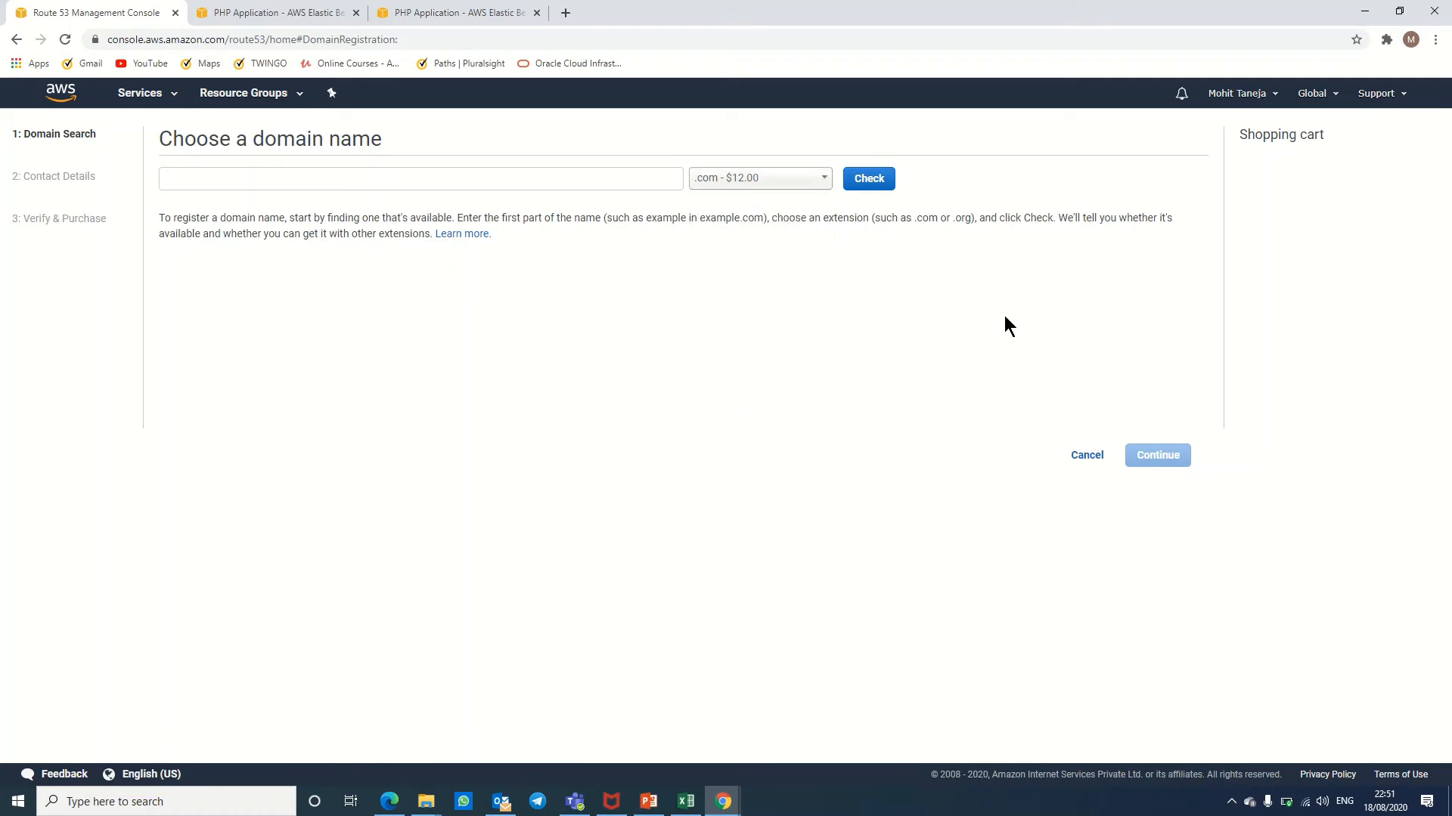
{"action": "left_click", "coordinate": [1083, 455]}
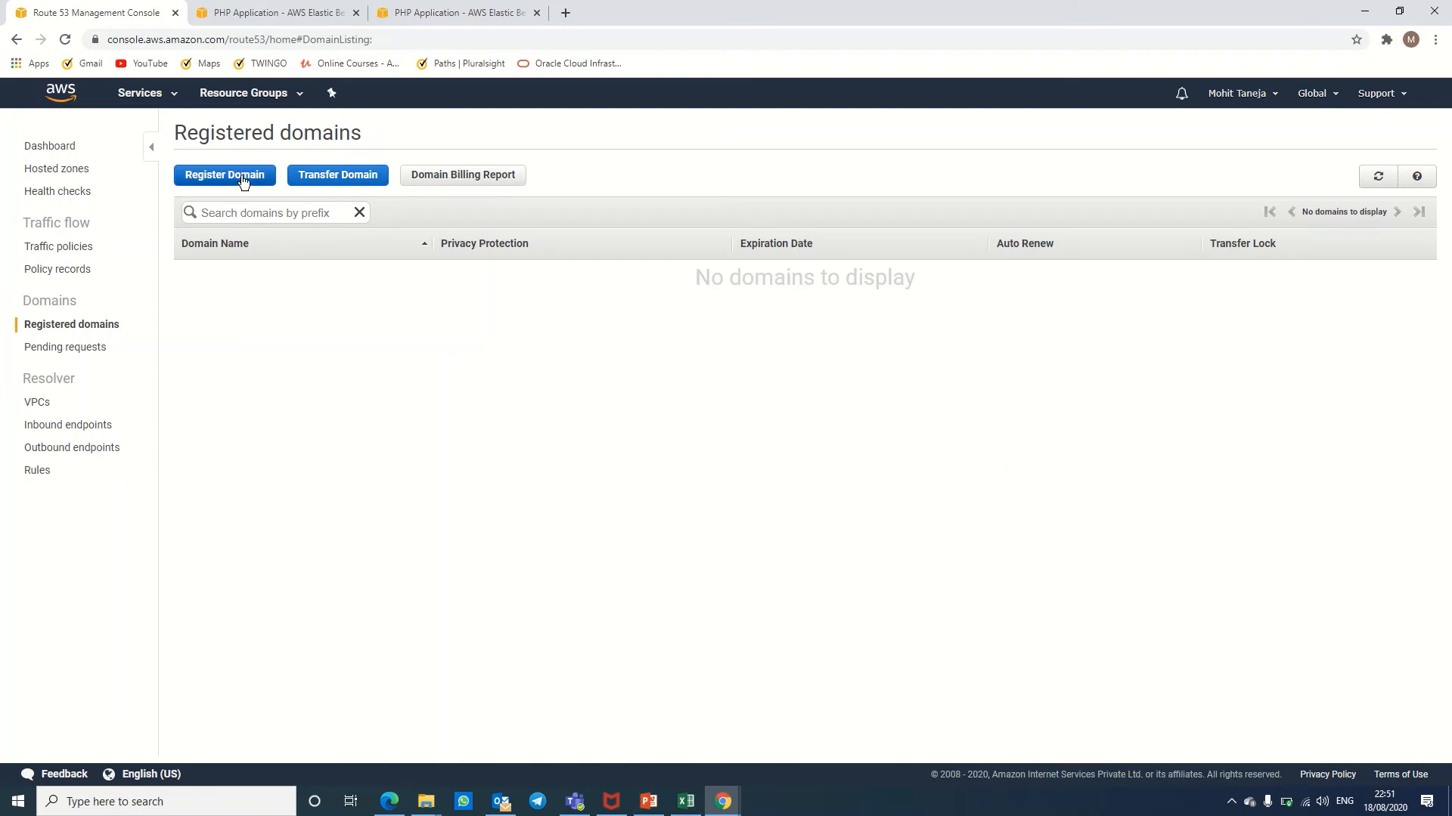
Step: Restart domain registration and check whether abc.com is available
{"action": "left_click", "coordinate": [196, 182]}
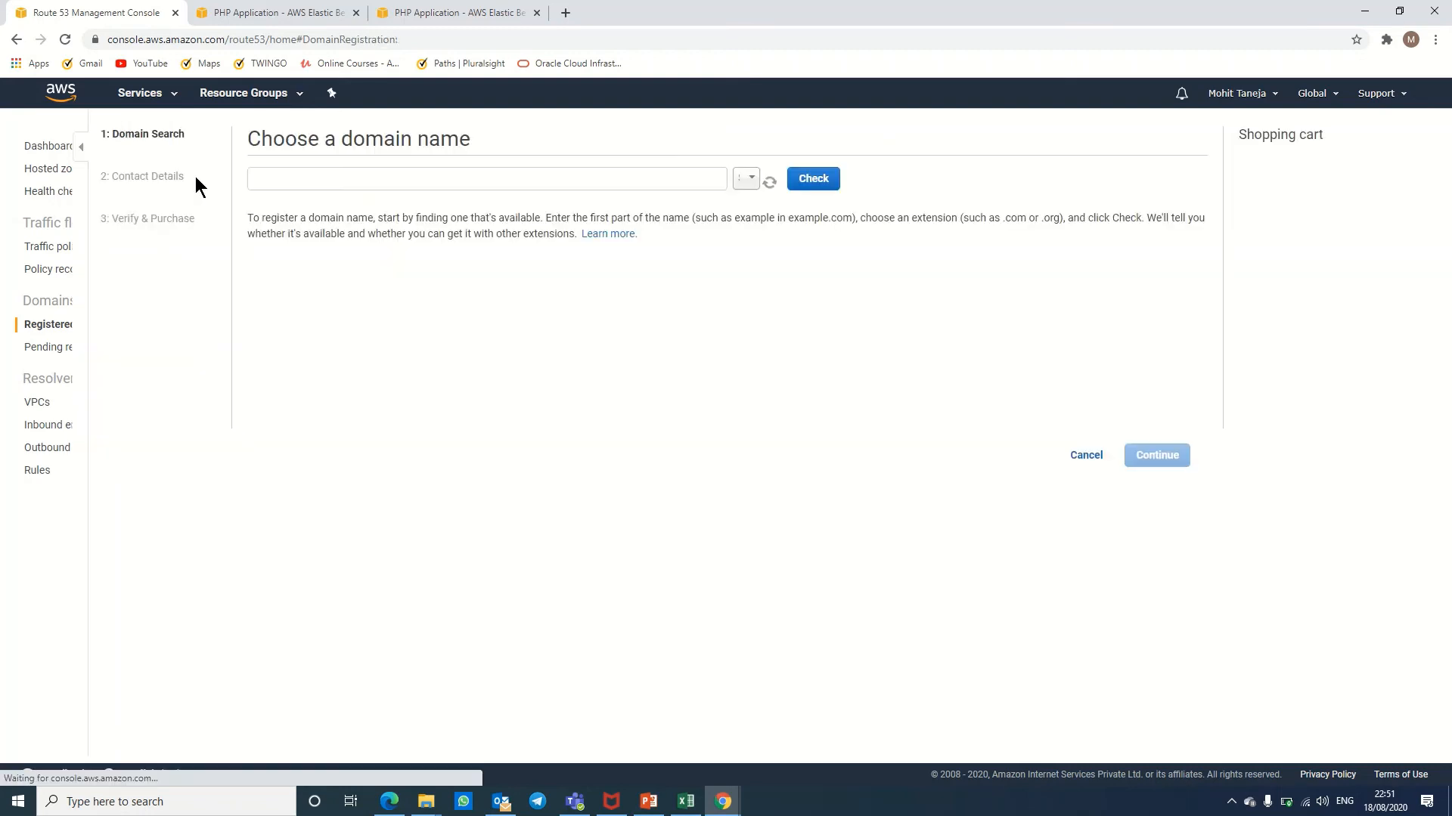
{"action": "left_click", "coordinate": [328, 177]}
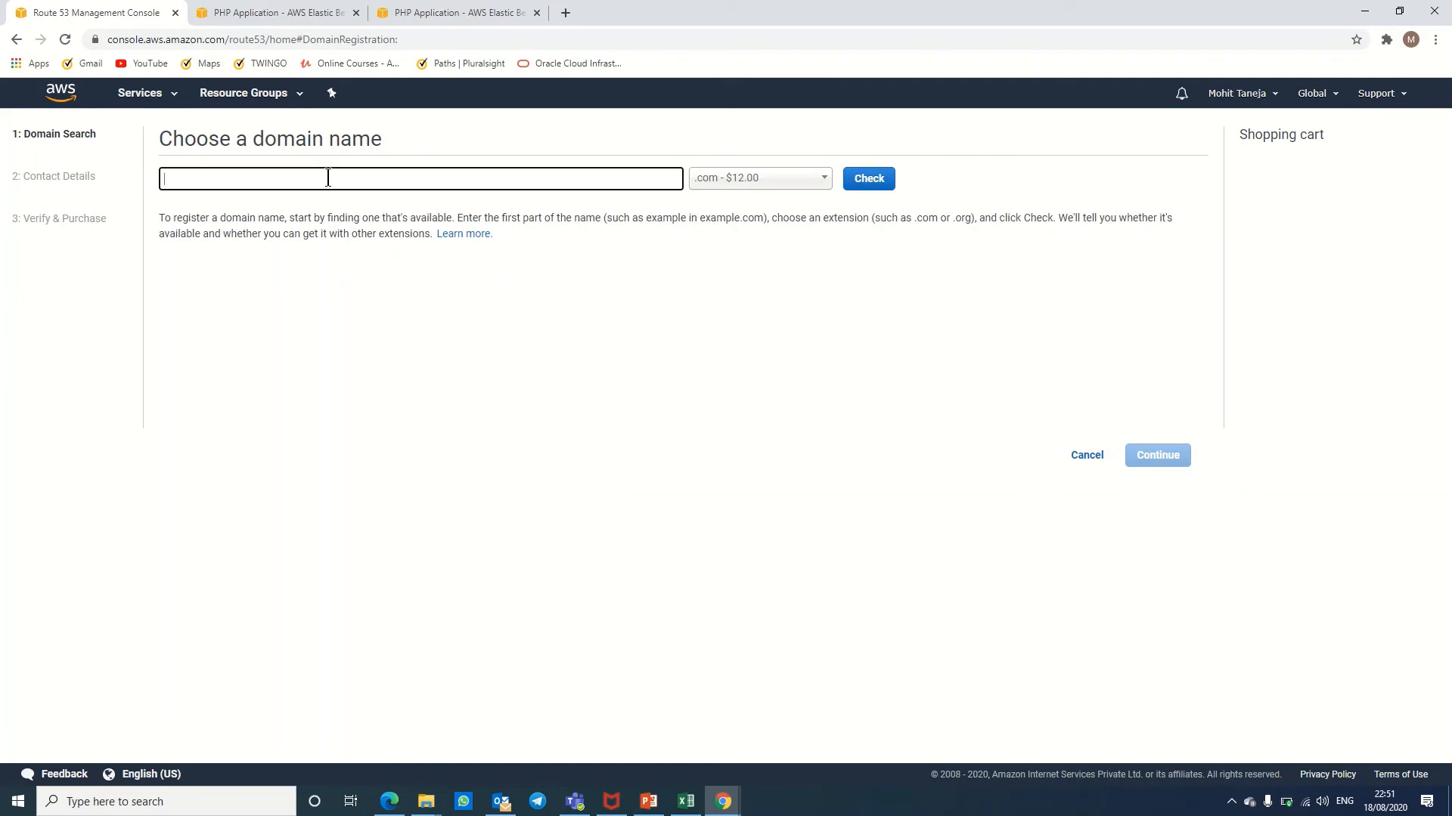
{"action": "type", "text": "abc"}
{"action": "left_click", "coordinate": [867, 182]}
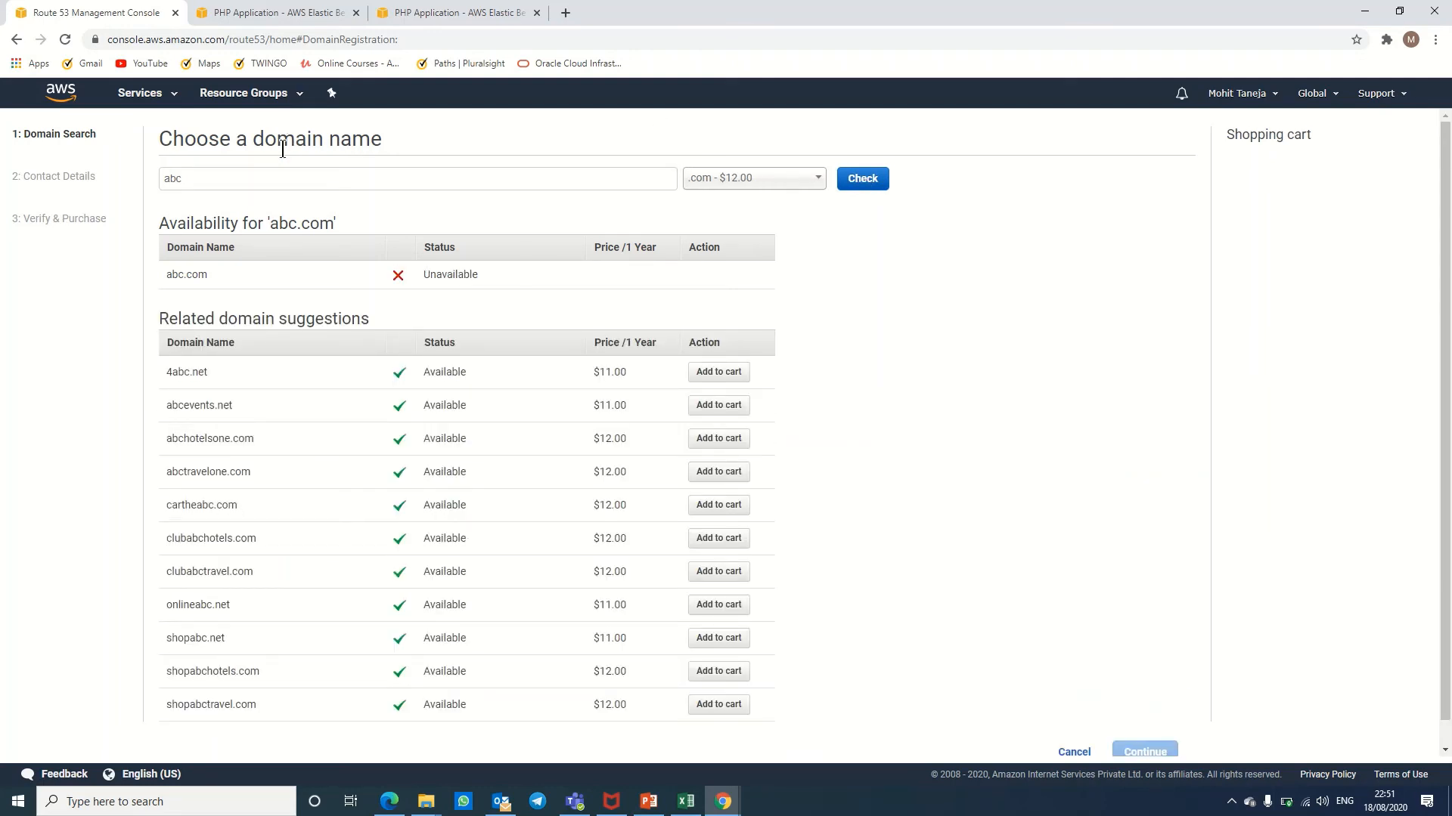
Step: Replace abc with yahooower and check availability of yahooower.com
{"action": "left_click", "coordinate": [257, 175]}
{"action": "left_click_drag", "start_coordinate": [255, 174], "coordinate": [126, 196]}
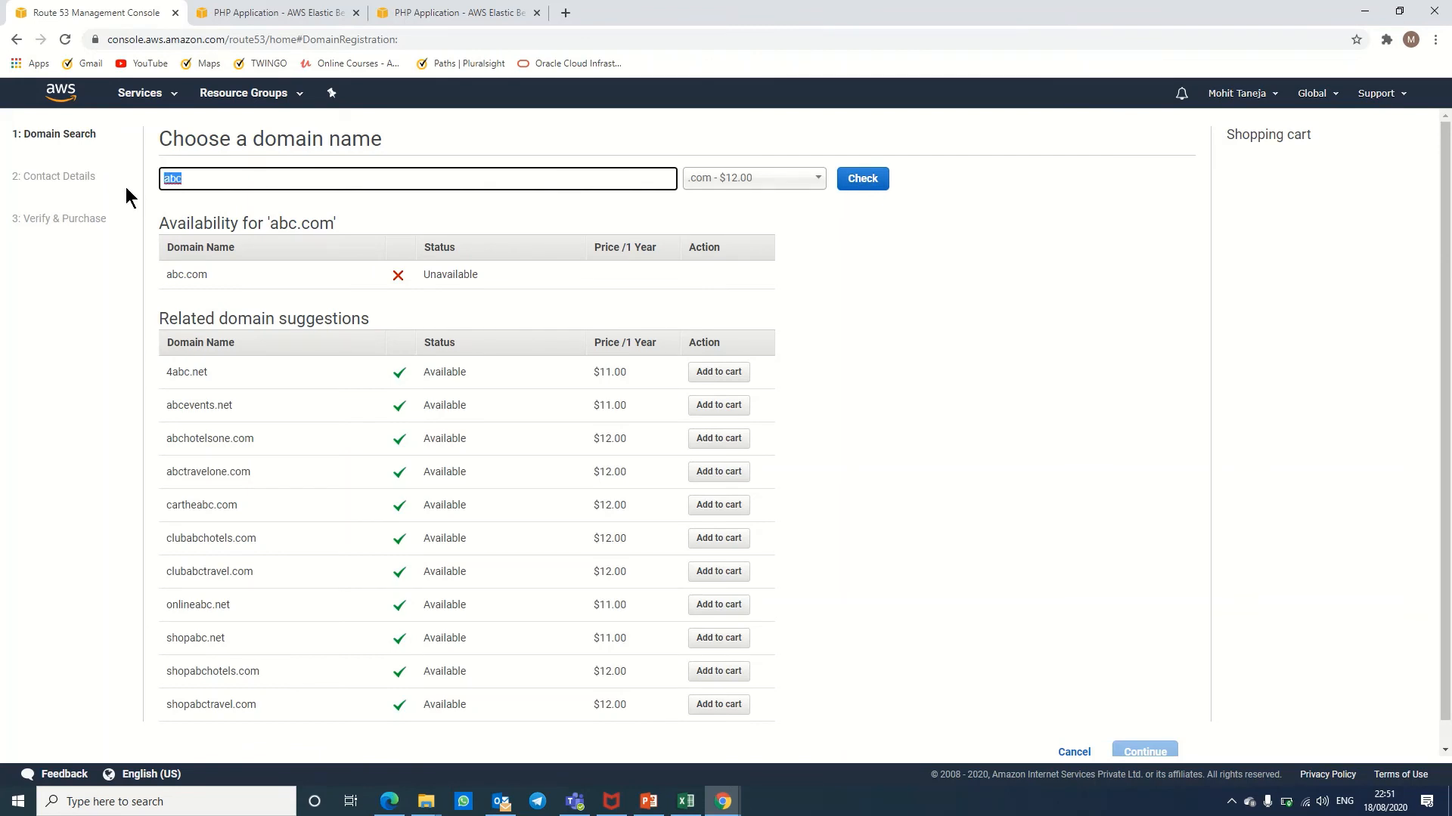
{"action": "type", "text": "yahooower"}
{"action": "left_click", "coordinate": [861, 182]}
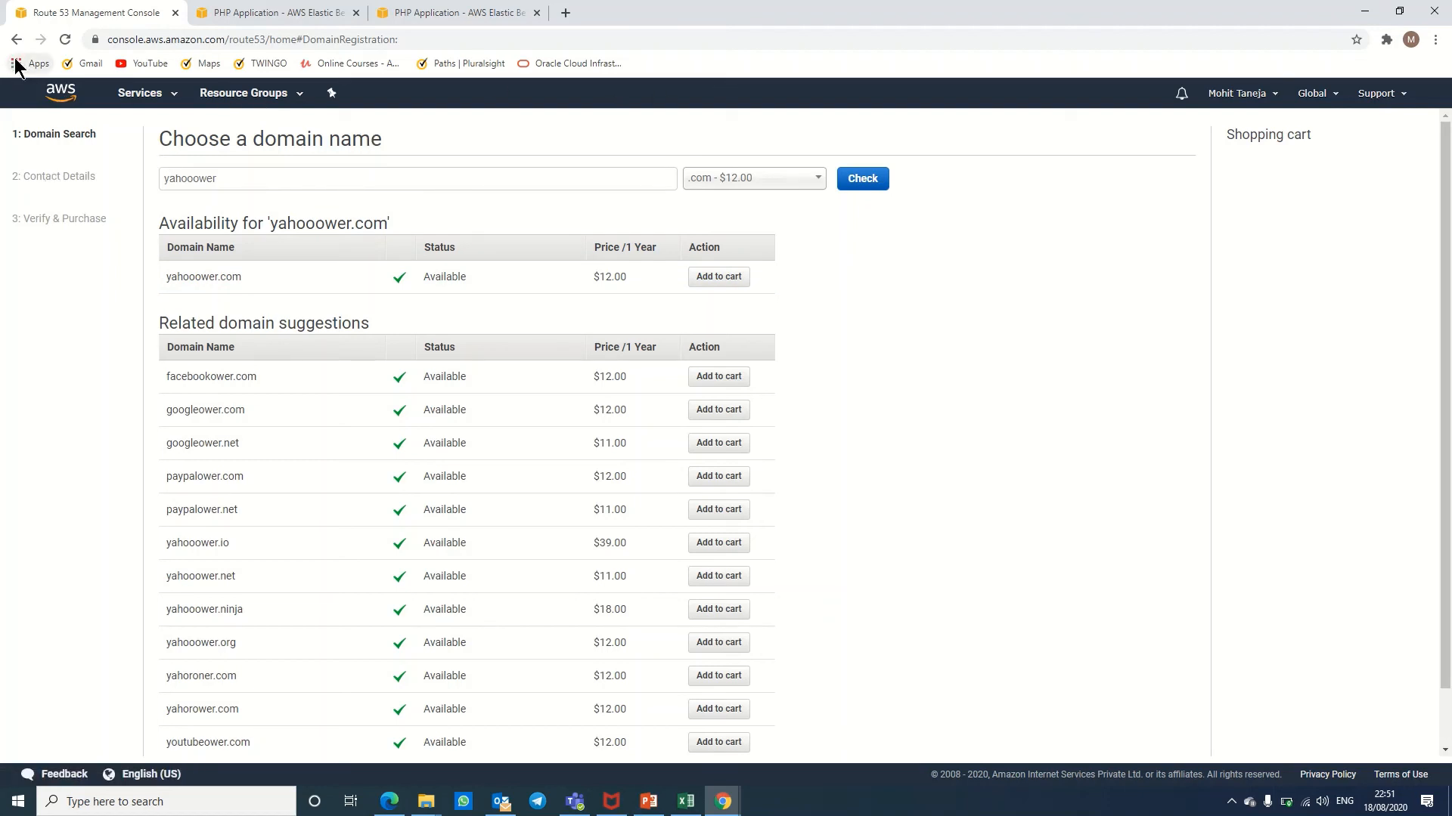
Step: Search 'route' in Services, open Route 53, and begin Create hosted zone
{"action": "left_click", "coordinate": [140, 93]}
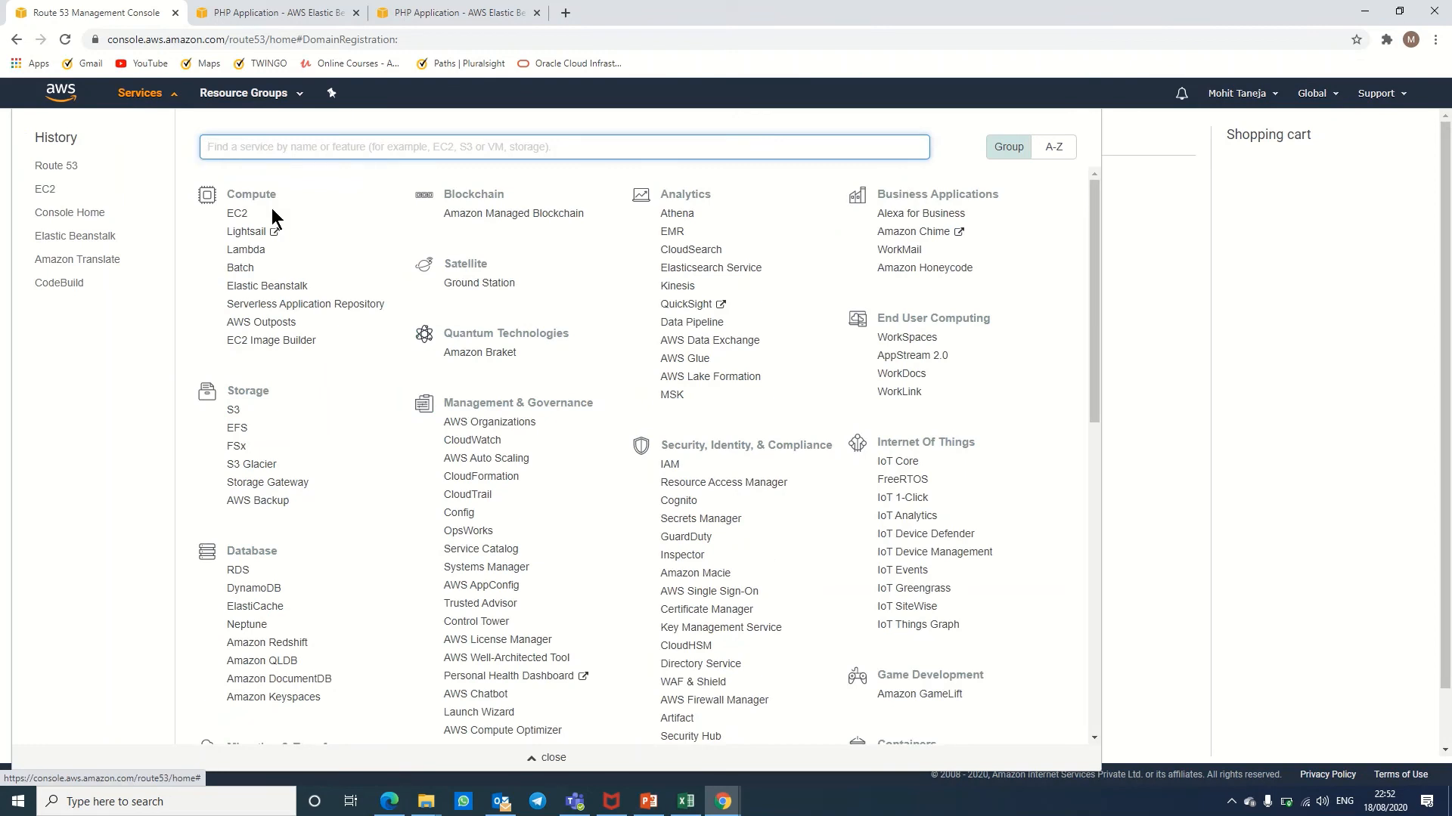
{"action": "type", "text": "rou"}
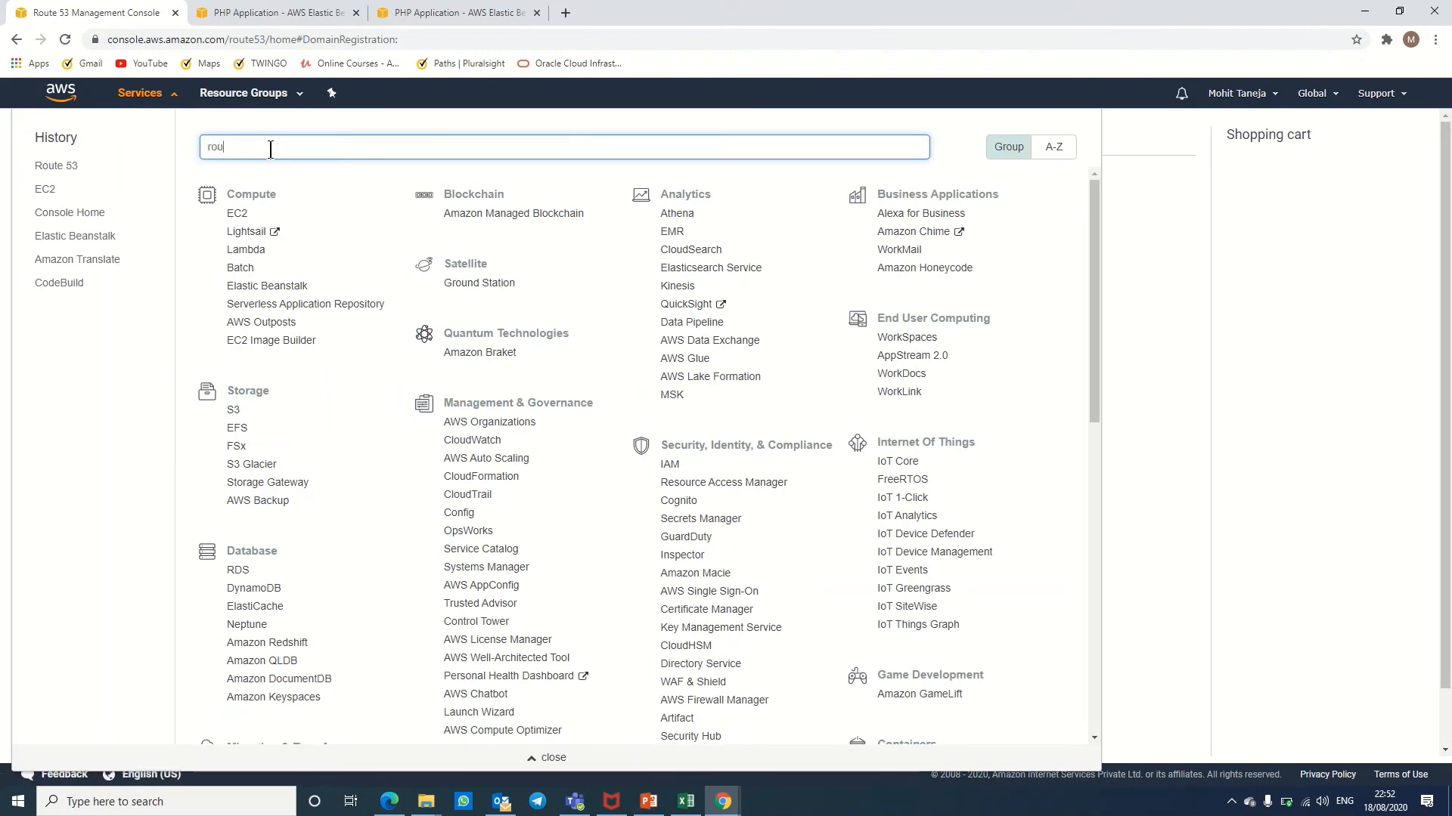
{"action": "type", "text": "ter"}
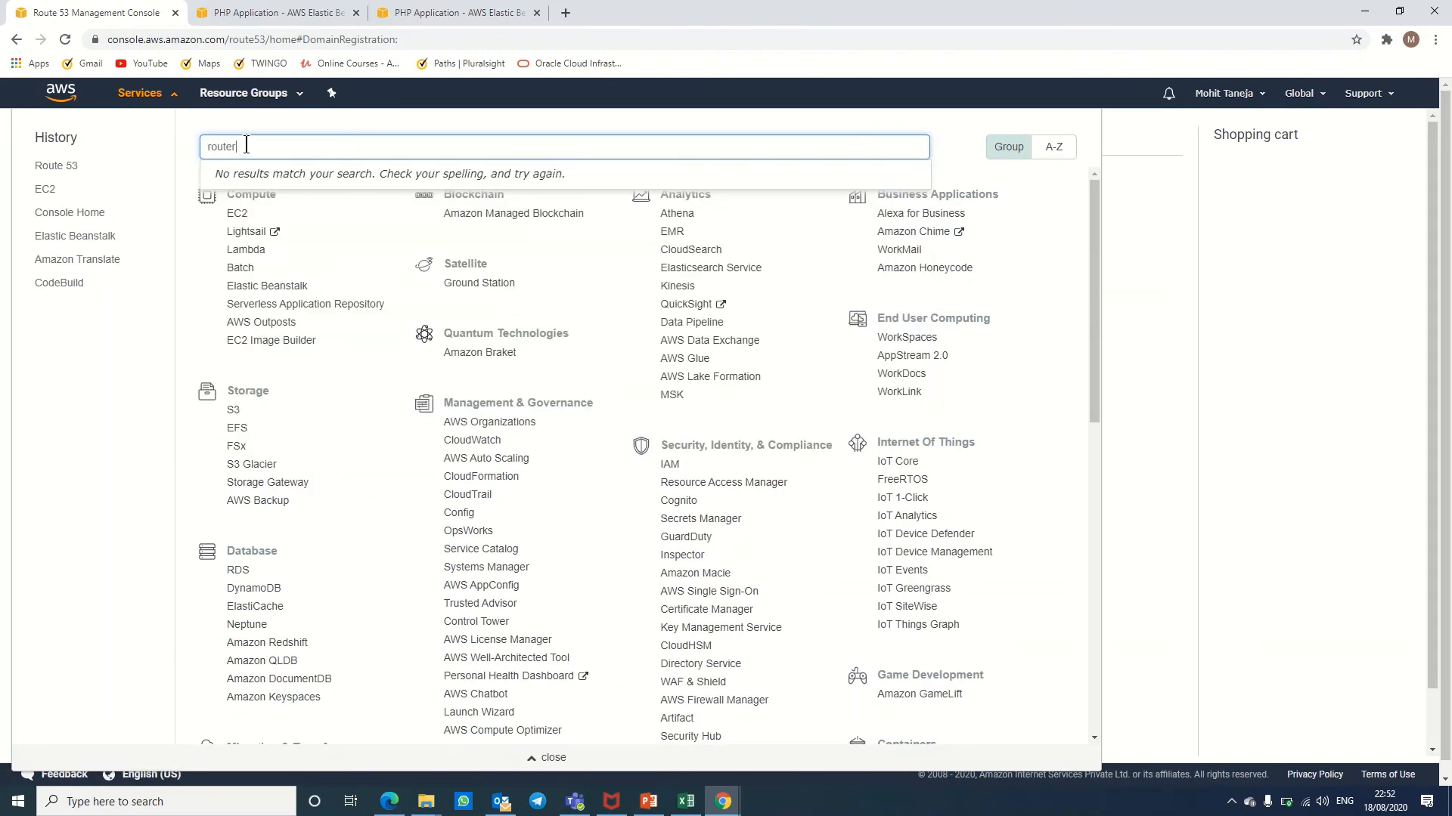
{"action": "key", "text": "BackSpace"}
{"action": "left_click", "coordinate": [256, 176]}
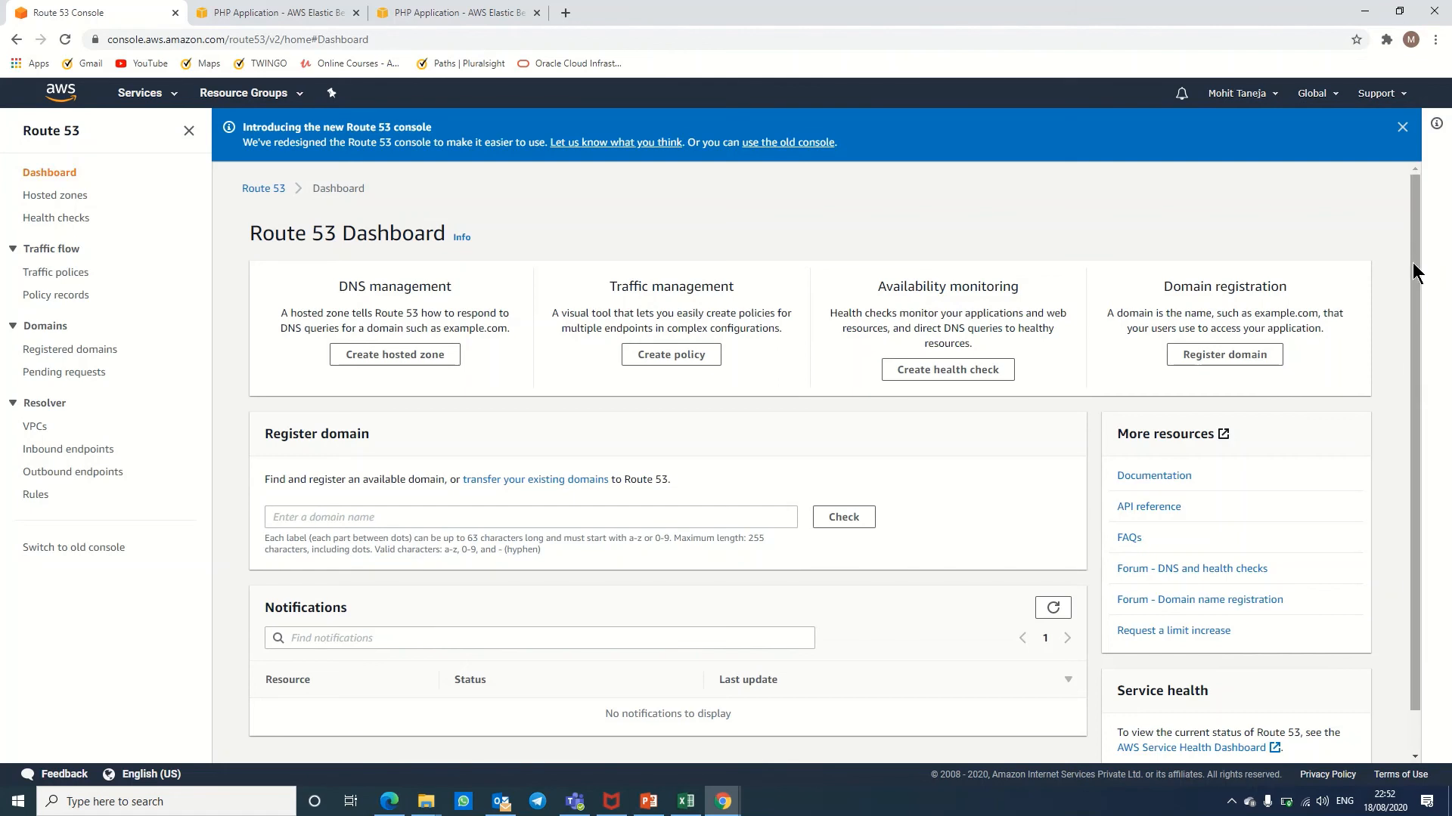
{"action": "left_click_drag", "start_coordinate": [1412, 261], "coordinate": [1418, 379]}
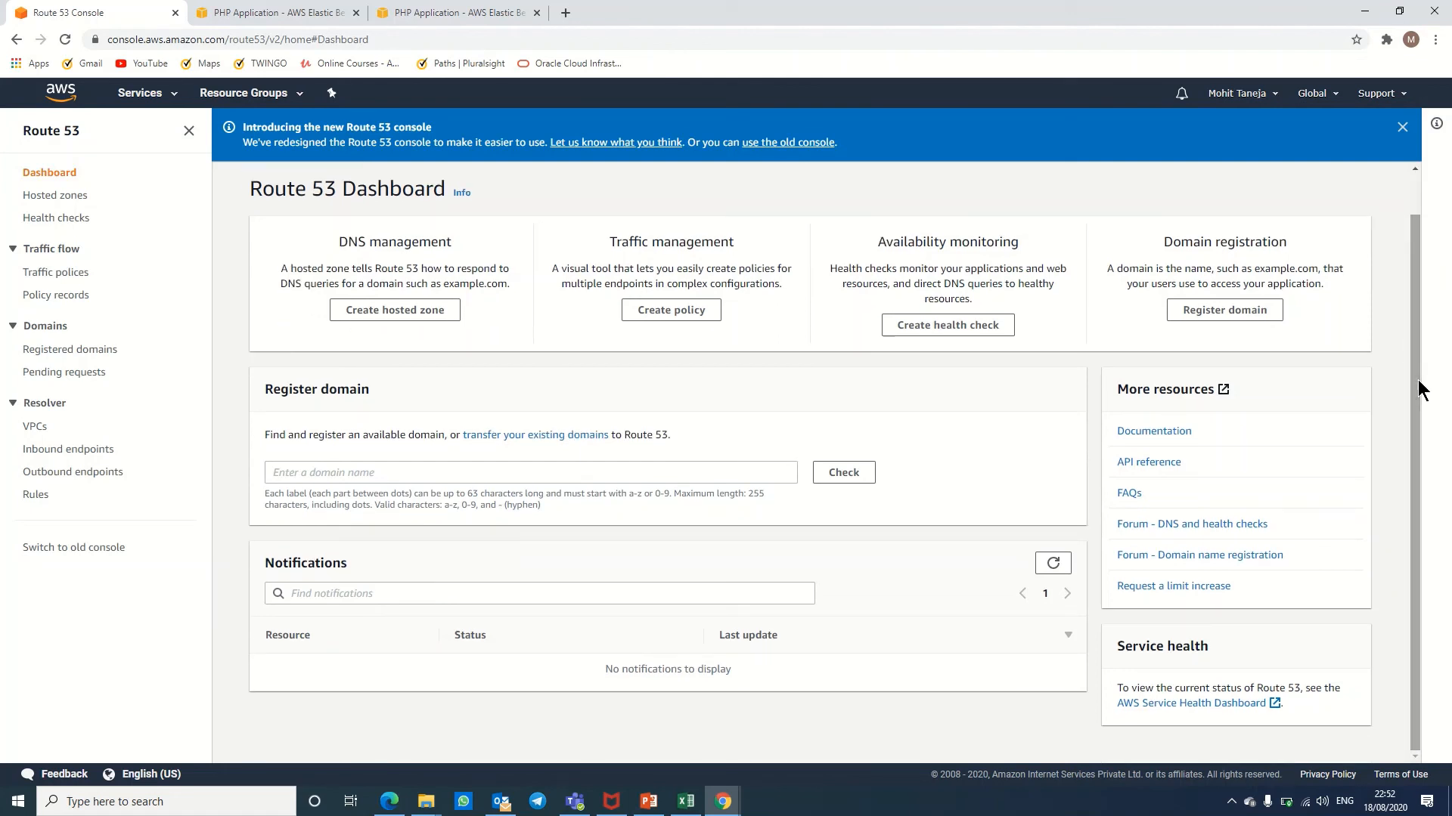
{"action": "left_click", "coordinate": [397, 313]}
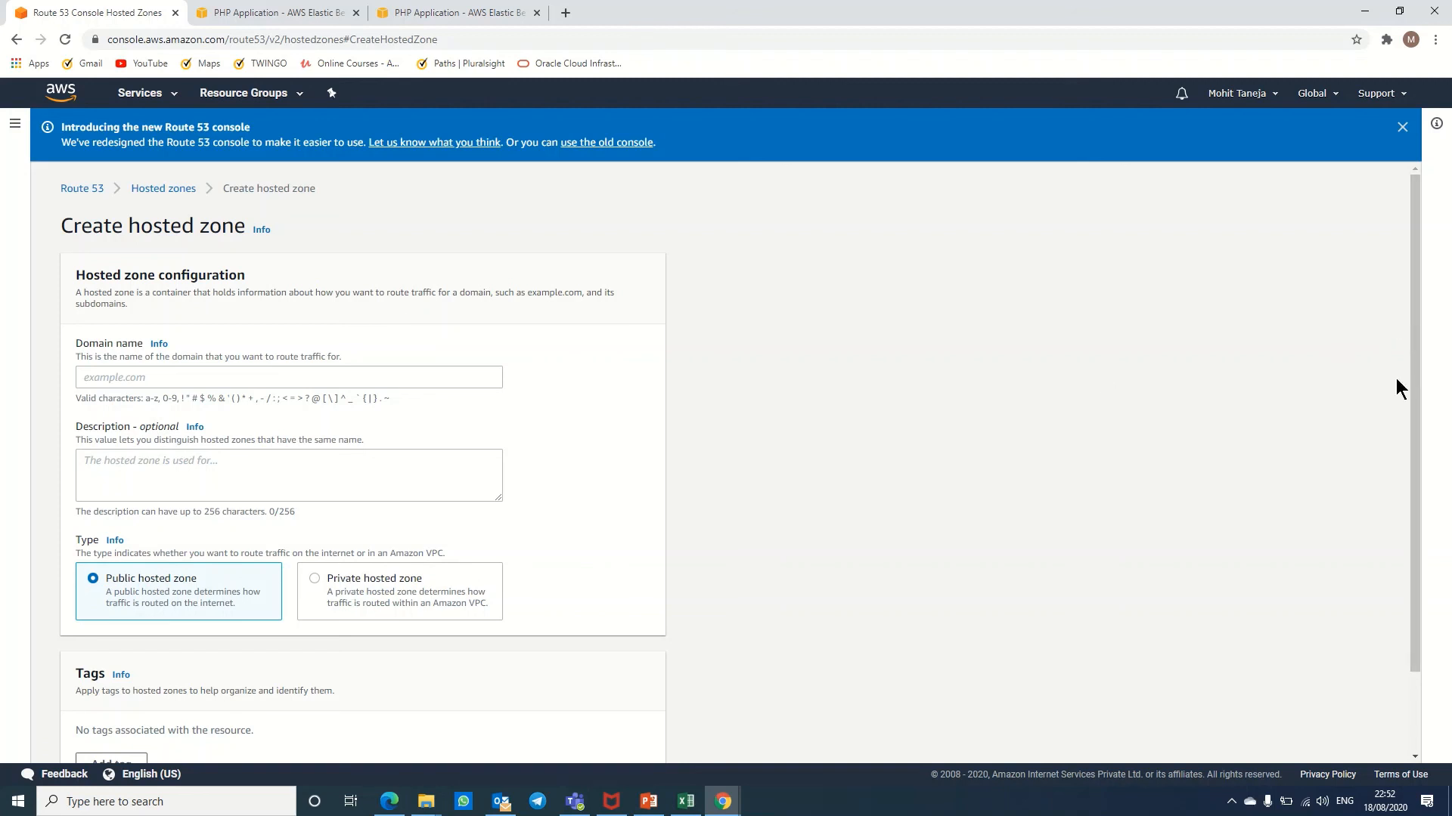
Step: Scroll through the blank Create hosted zone form, then switch to the PHP app's Congratulations page
{"action": "left_click_drag", "start_coordinate": [1396, 385], "coordinate": [1390, 468]}
{"action": "left_click", "coordinate": [521, 674]}
{"action": "left_click_drag", "start_coordinate": [1413, 342], "coordinate": [1433, 485]}
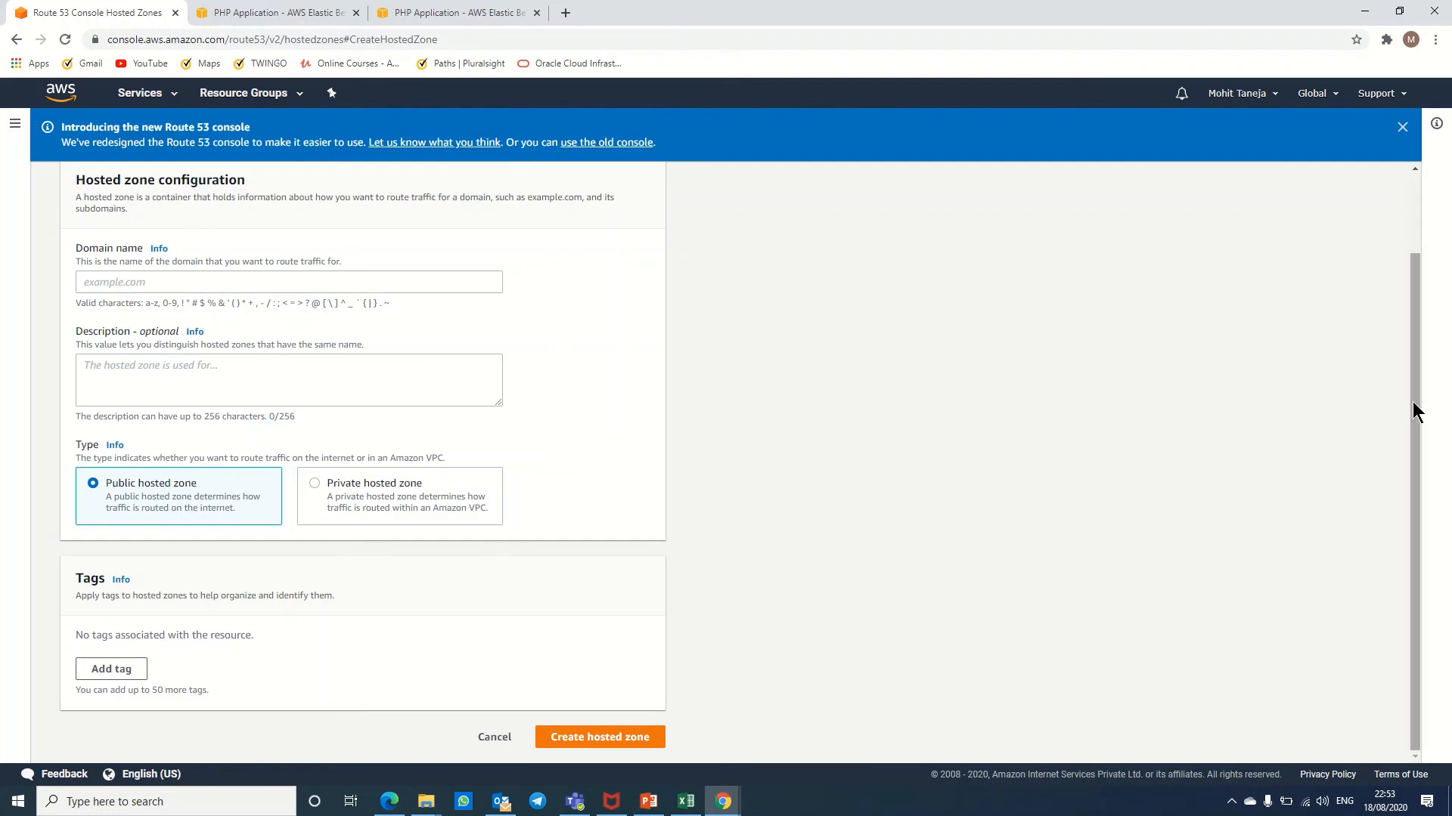
{"action": "left_click_drag", "start_coordinate": [1413, 404], "coordinate": [1415, 276]}
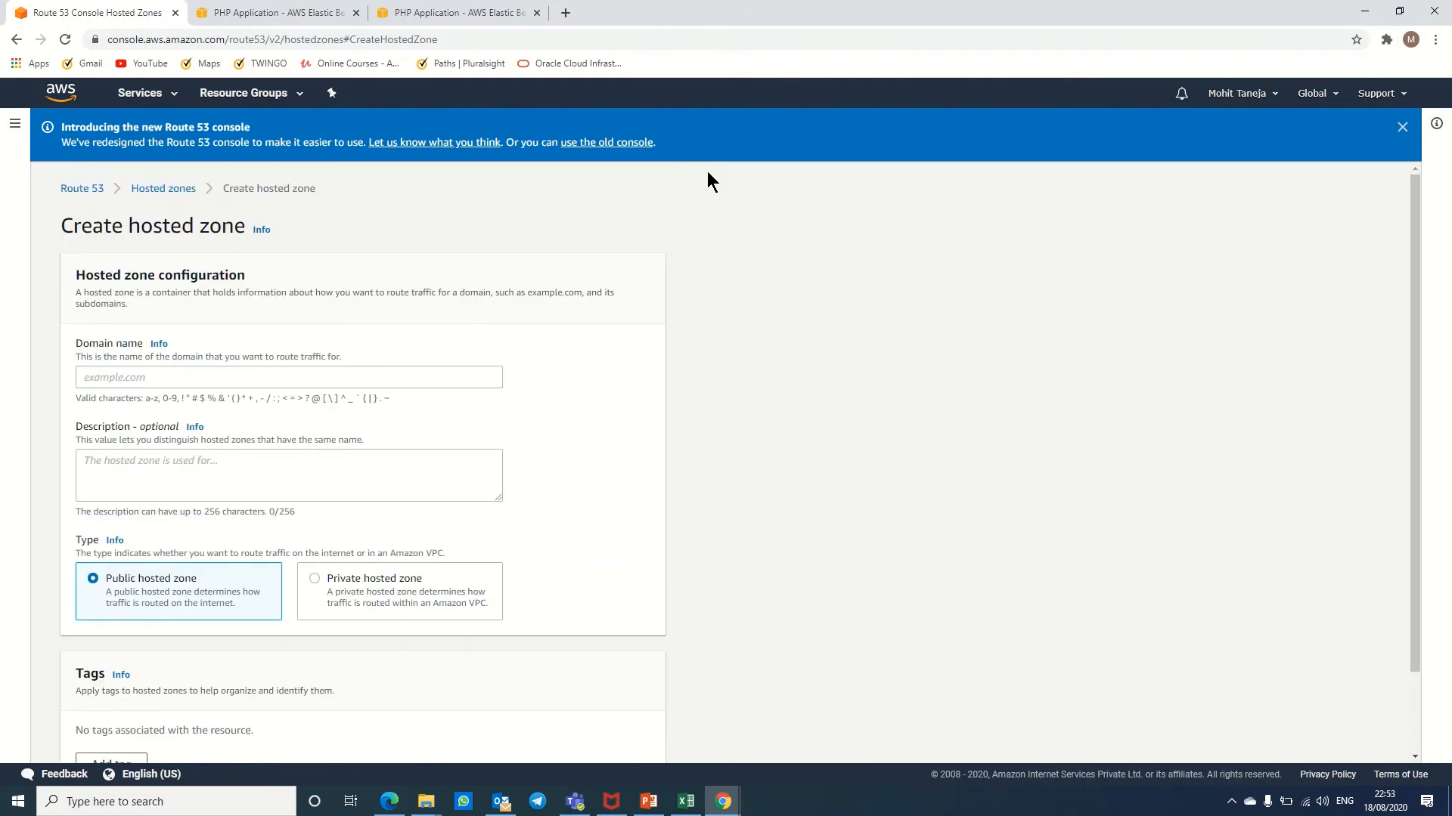
{"action": "left_click", "coordinate": [234, 18]}
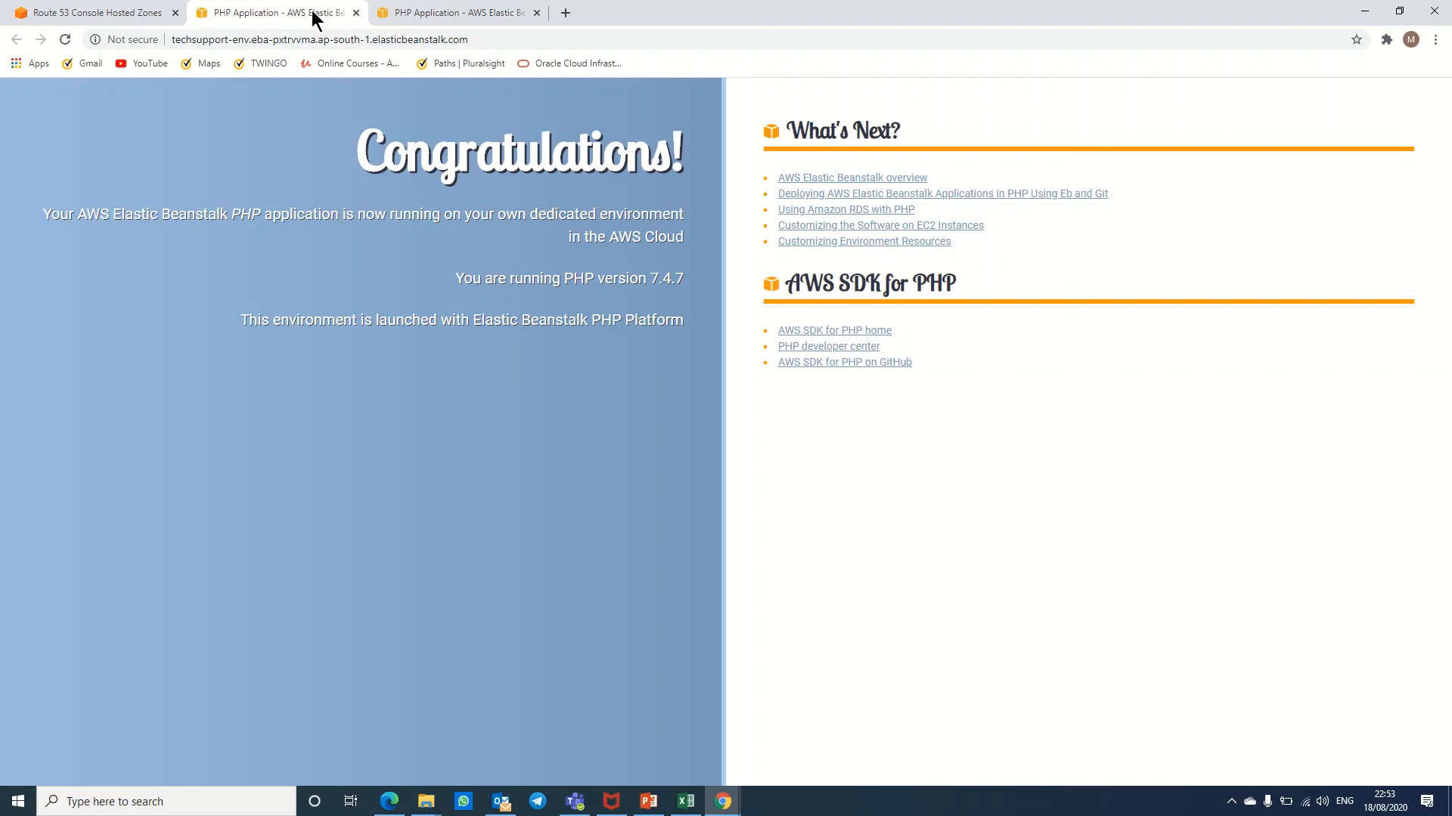
Step: Cycle through the app tabs back to Route 53, then open Elastic Beanstalk from Services history
{"action": "left_click", "coordinate": [409, 13]}
{"action": "left_click", "coordinate": [311, 11]}
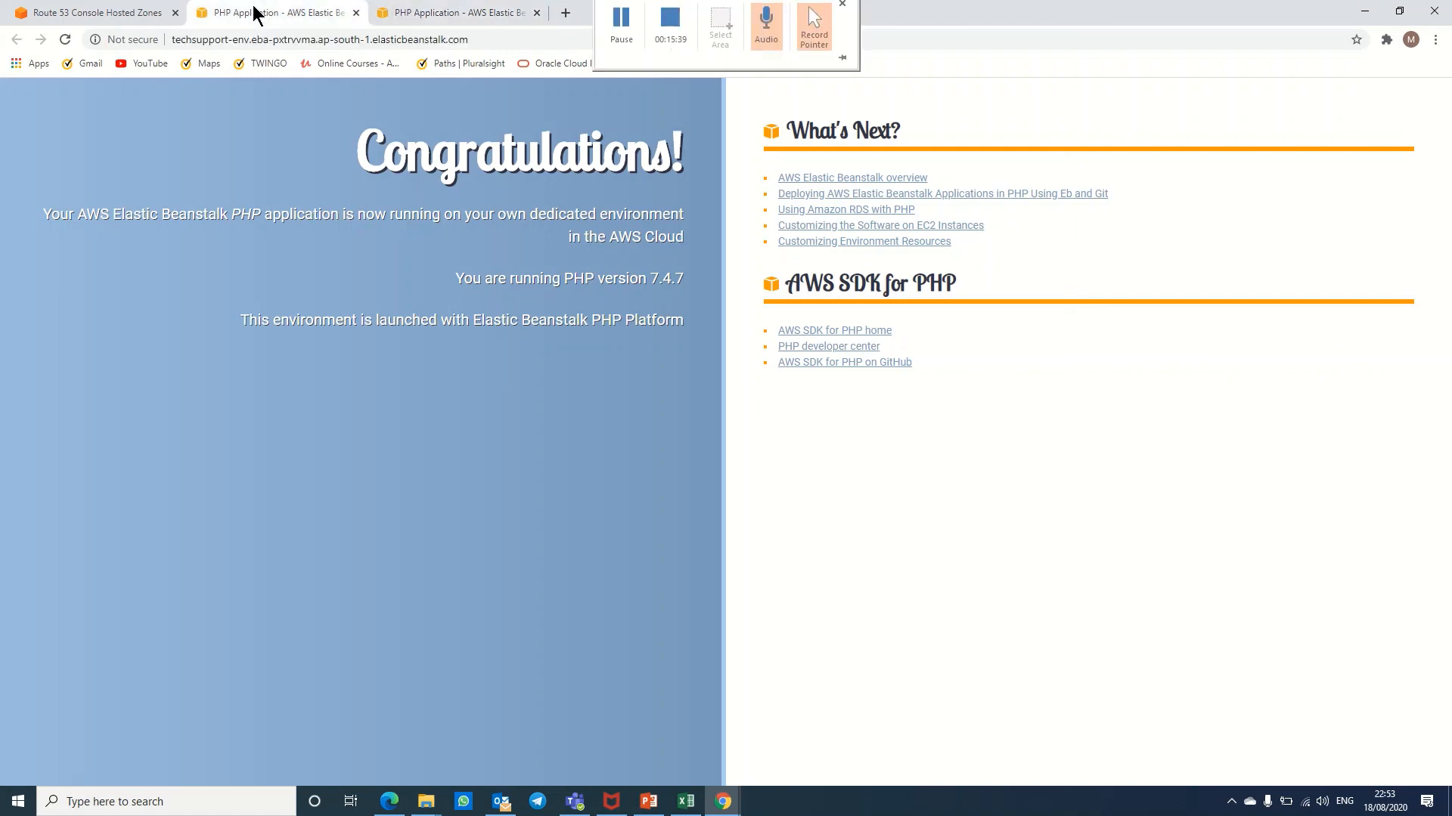
{"action": "left_click", "coordinate": [42, 12]}
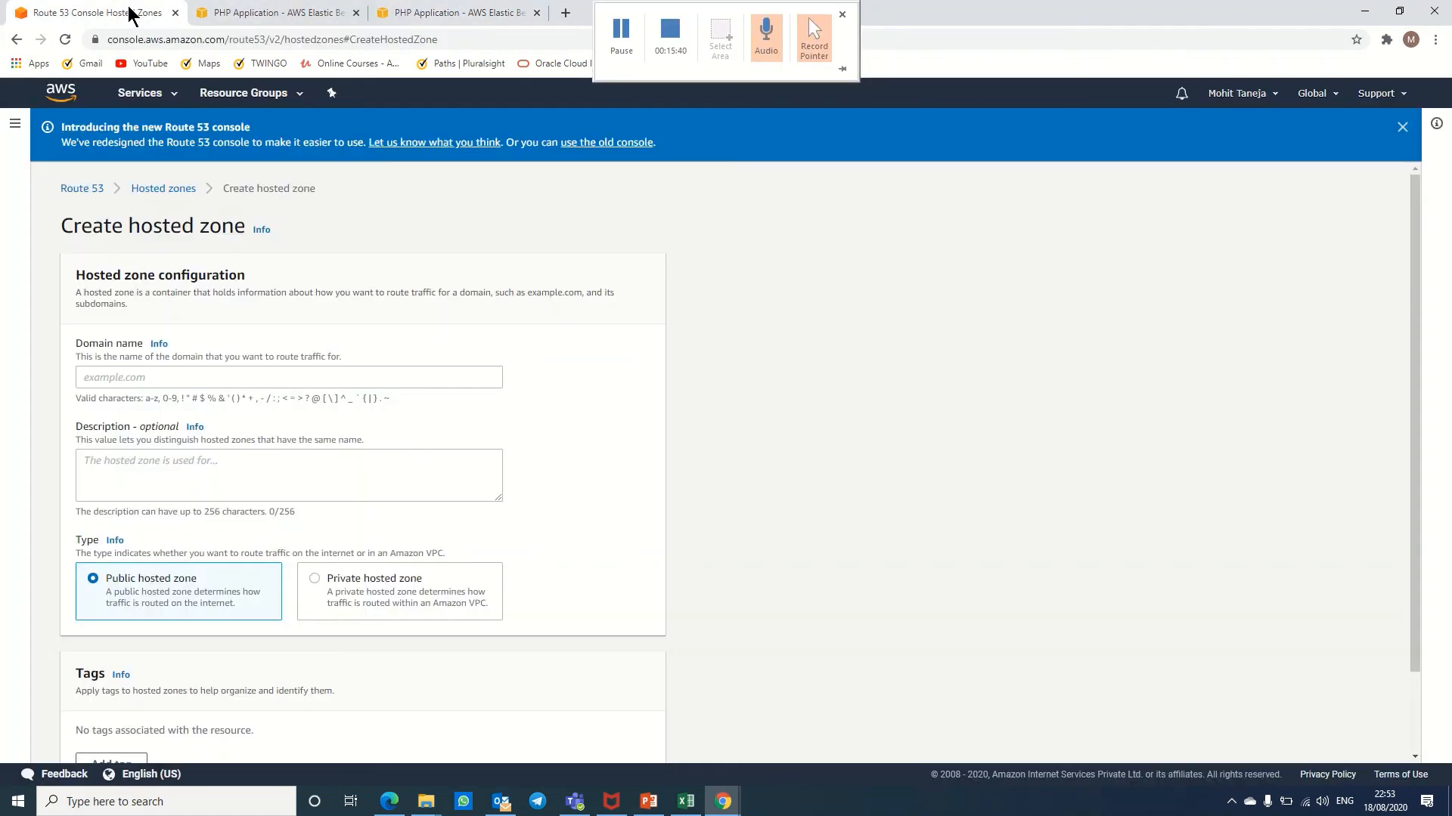
{"action": "left_click", "coordinate": [139, 93]}
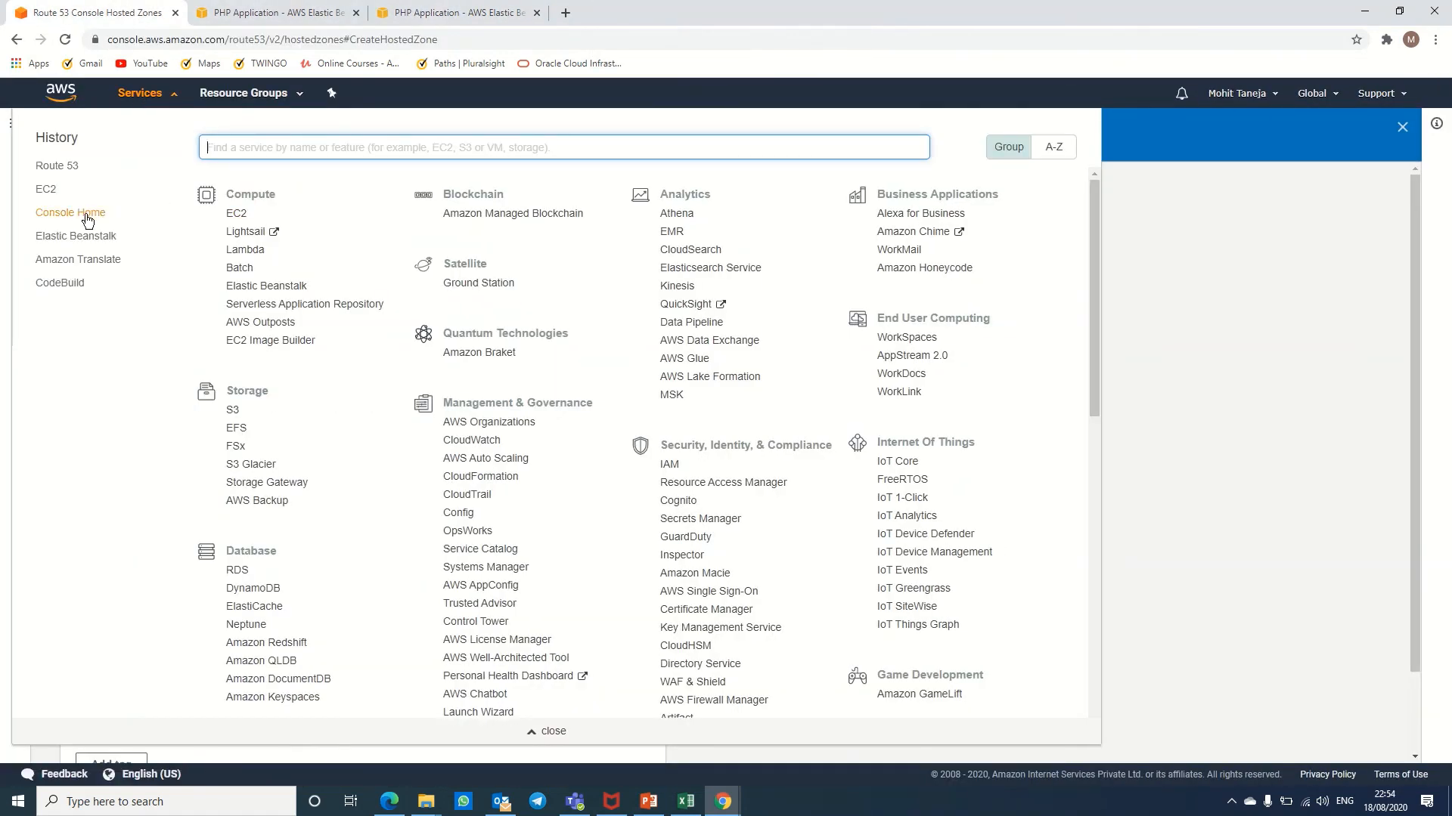
{"action": "left_click", "coordinate": [90, 239]}
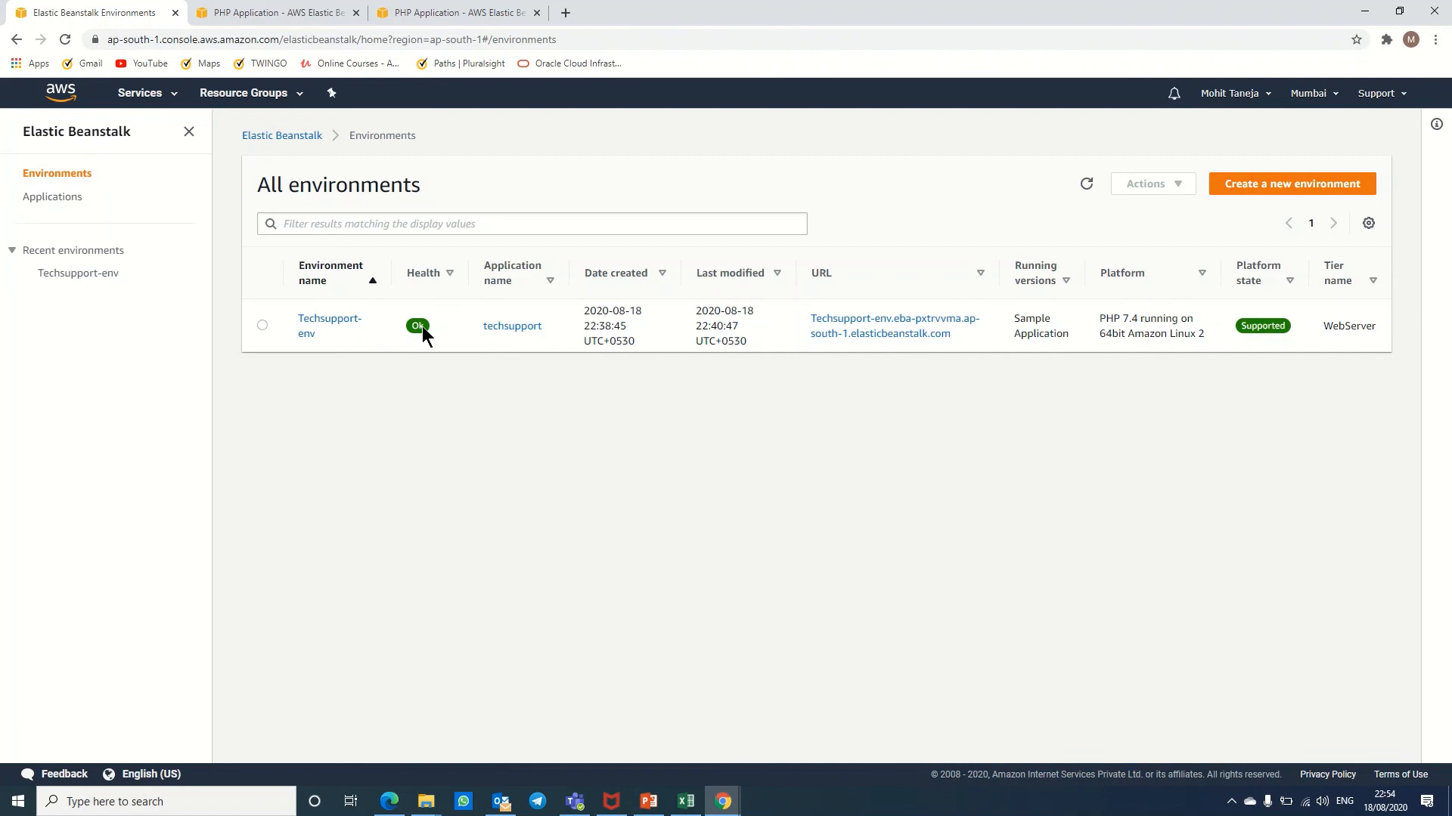
Step: From the Techsupport-env dashboard, open its environment URL to show the PHP Congratulations page in a new tab
{"action": "left_click", "coordinate": [333, 321]}
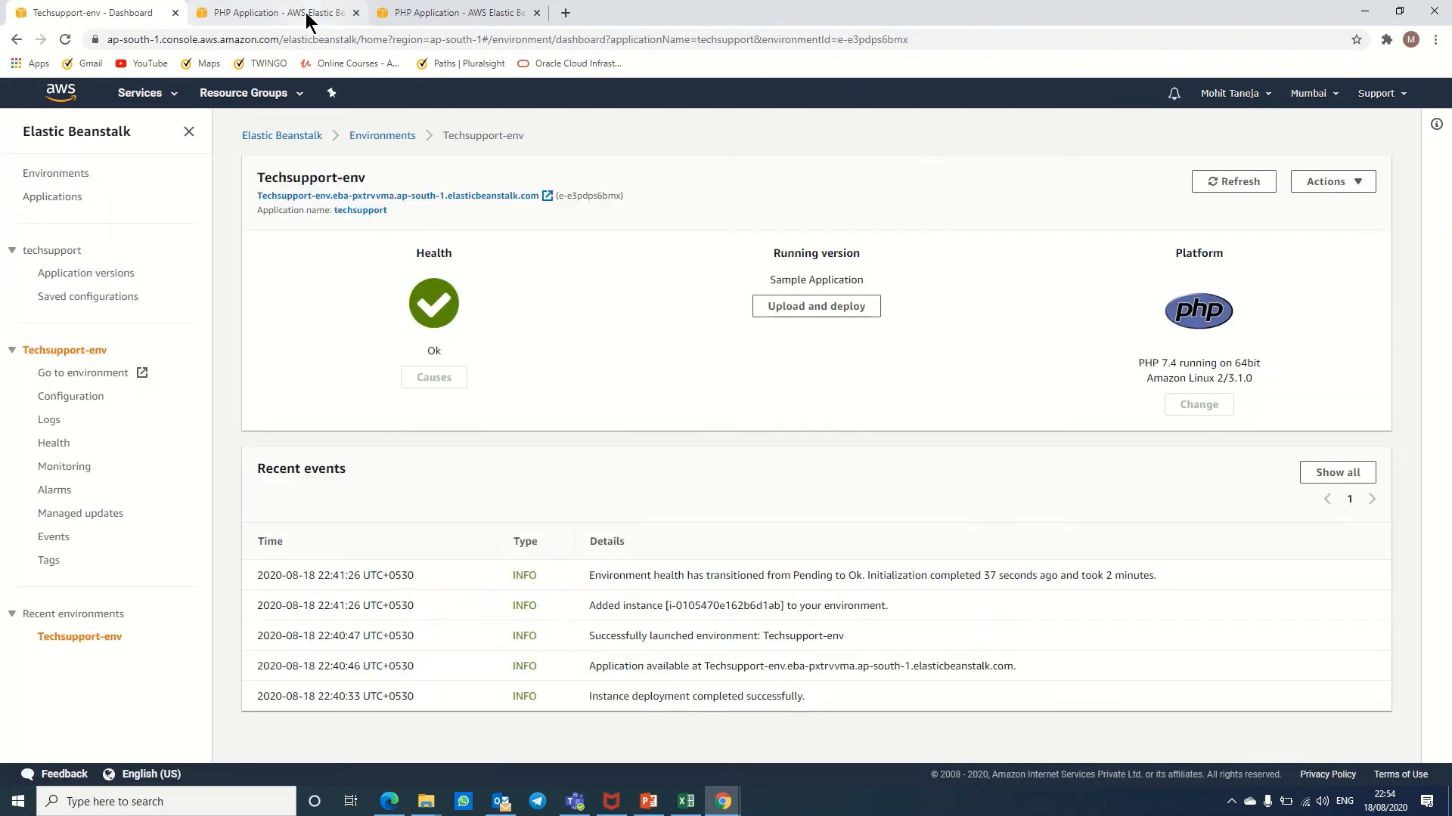
{"action": "left_click", "coordinate": [308, 16]}
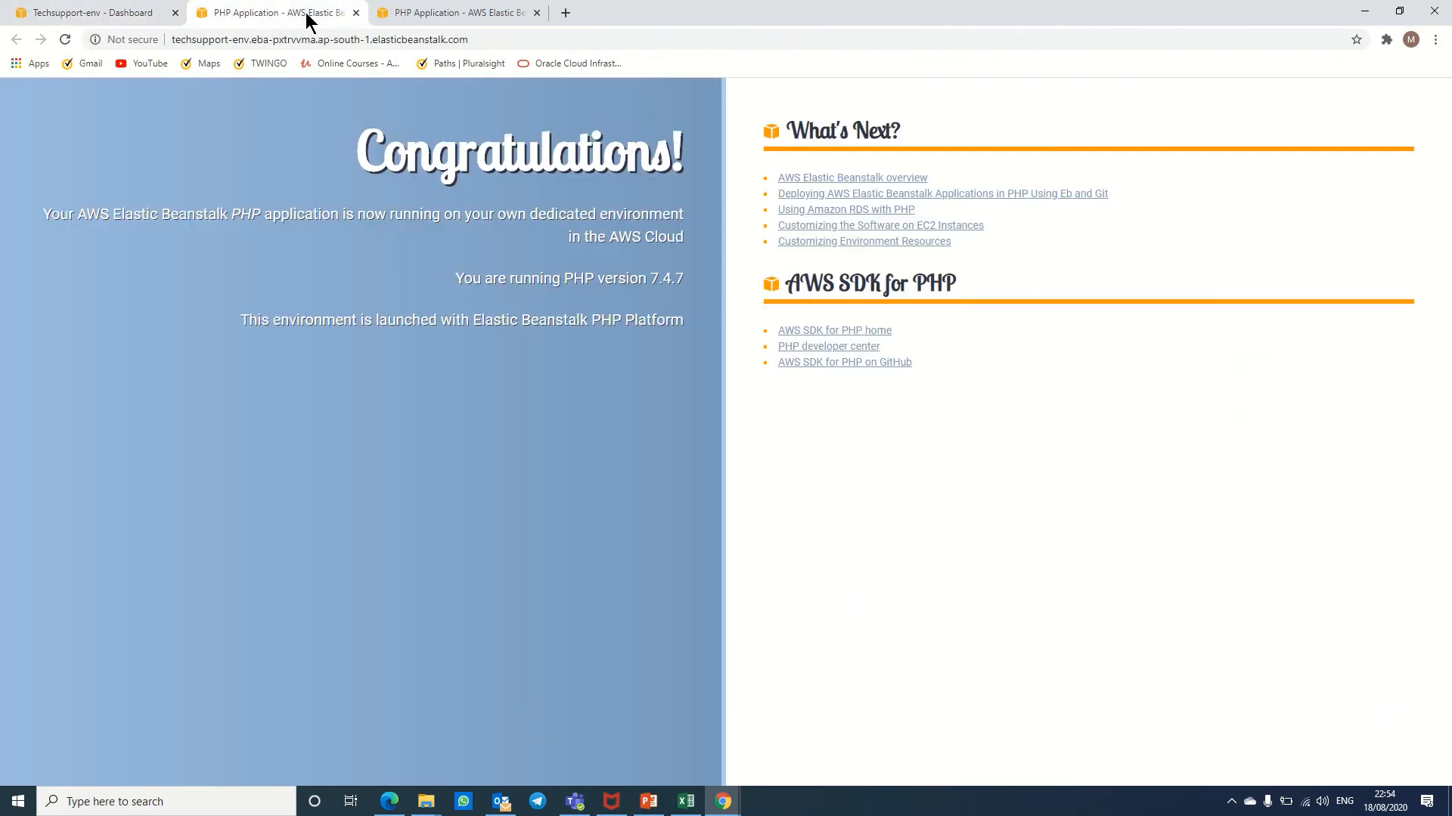
{"action": "left_click", "coordinate": [102, 19]}
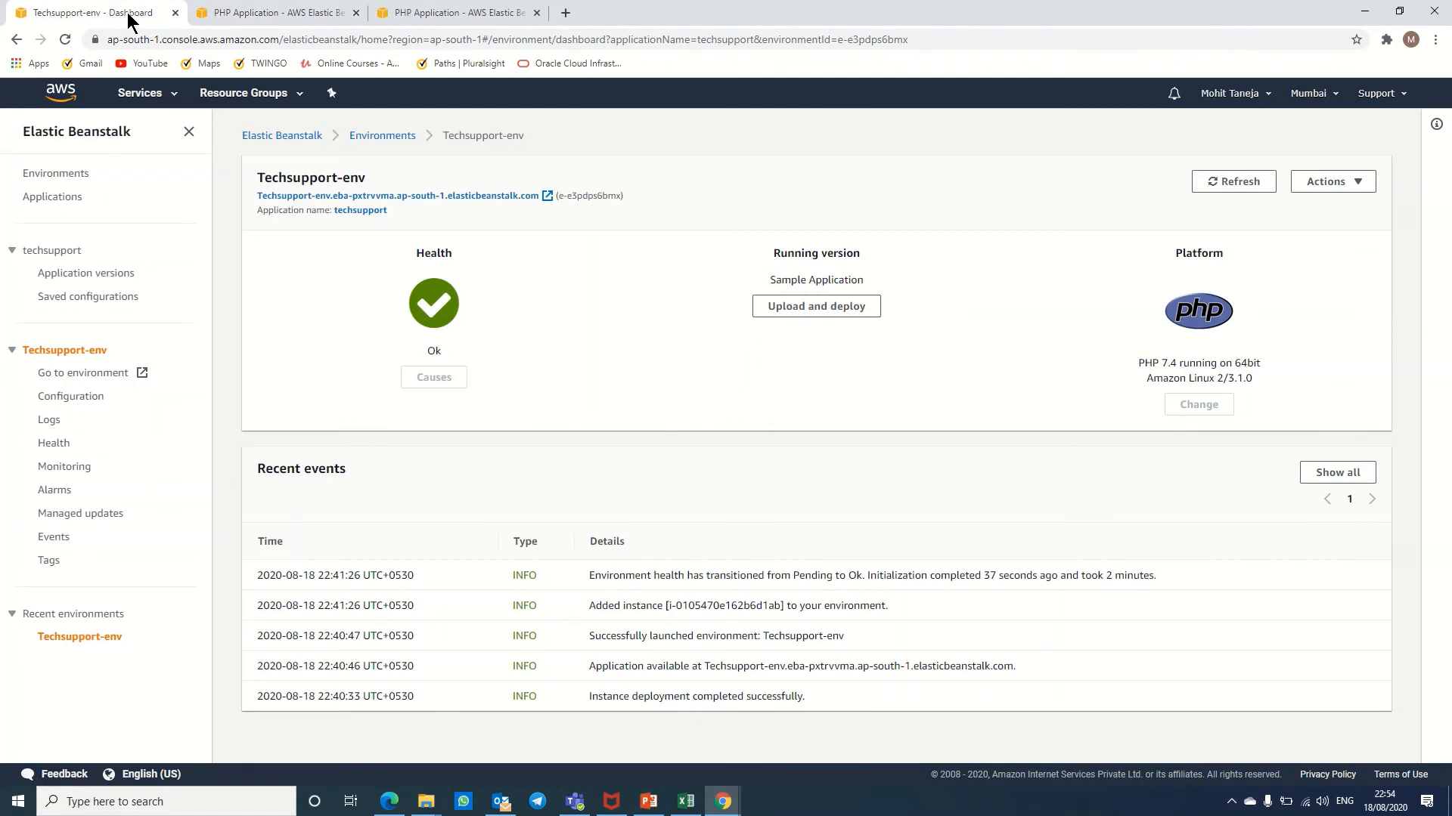
{"action": "left_click", "coordinate": [496, 196]}
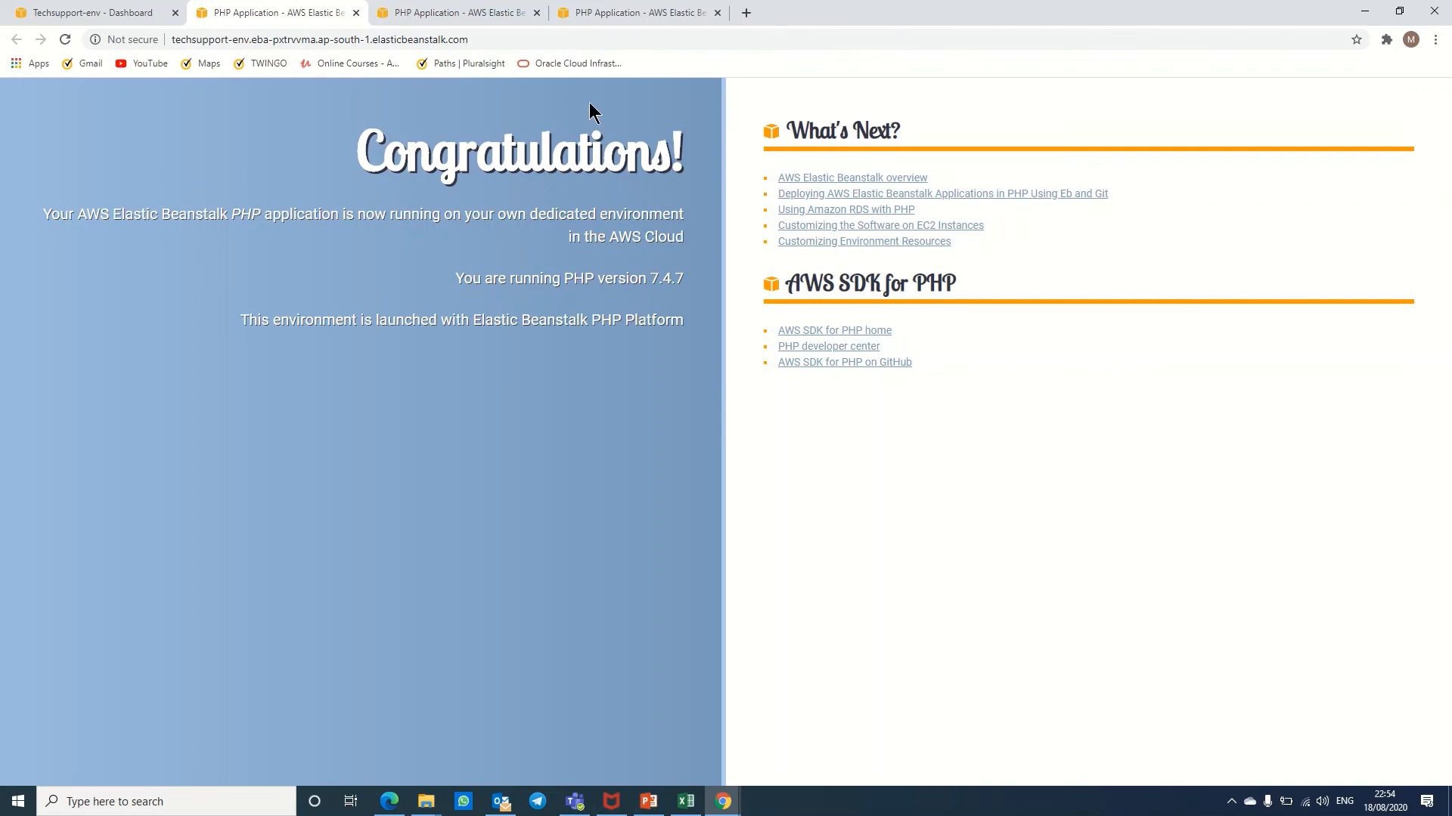
{"action": "mouse_move", "coordinate": [669, 24]}
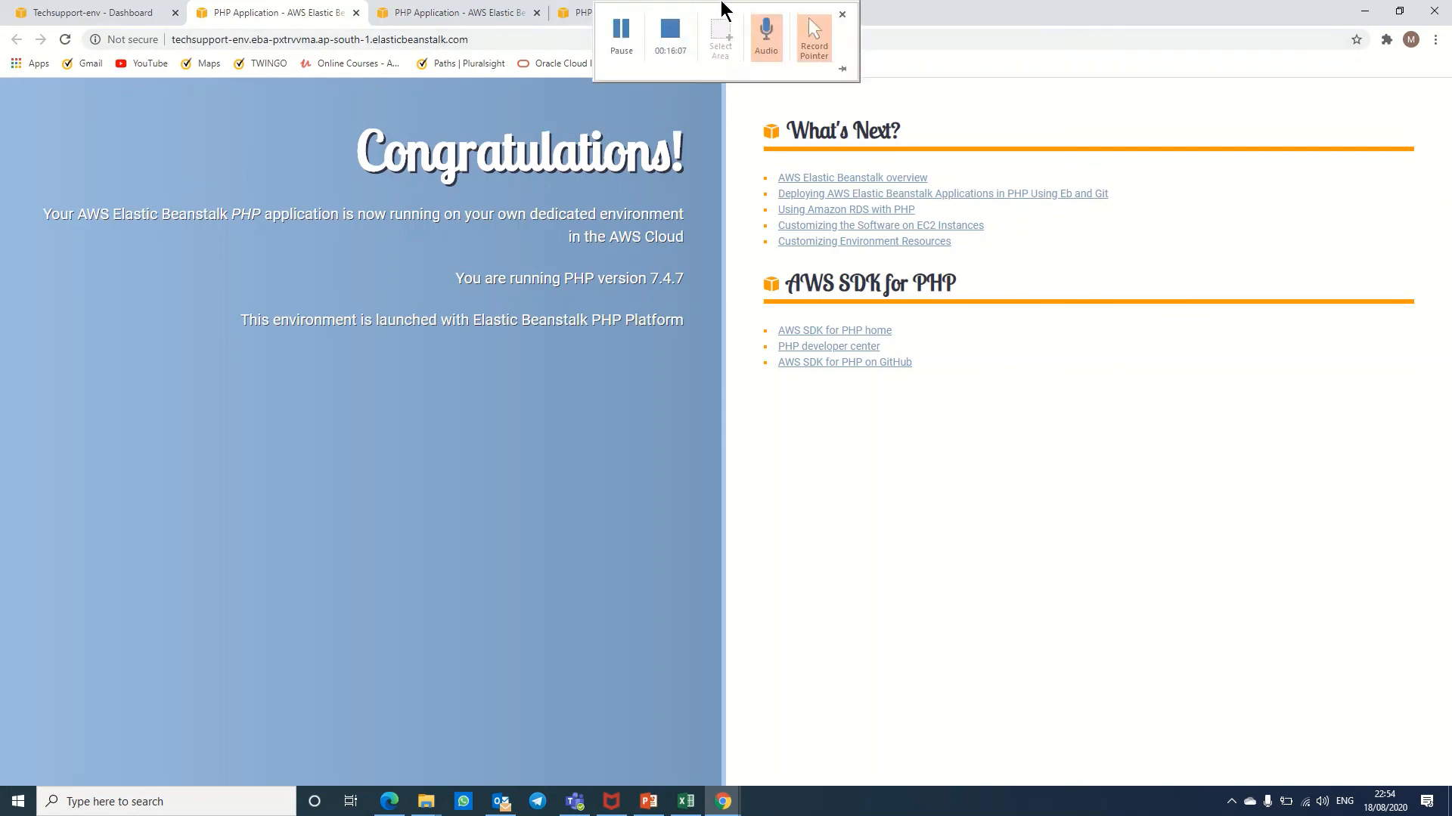